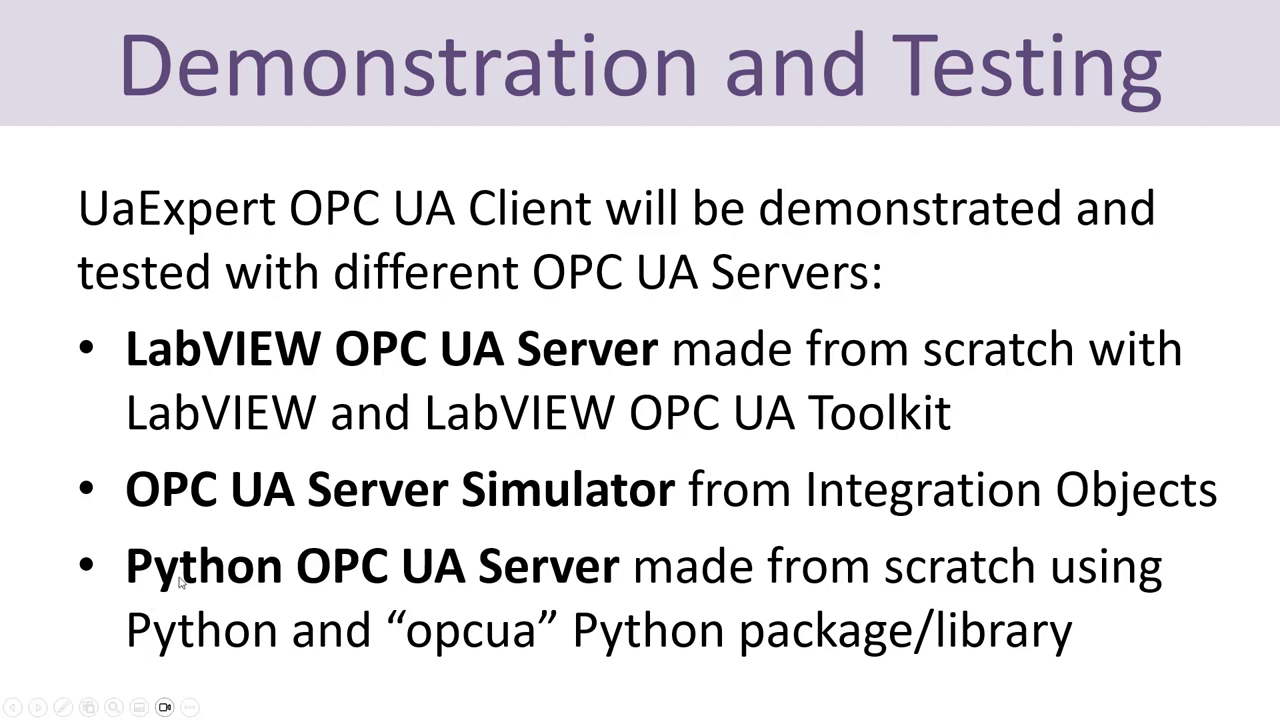
{"action": "left_click", "coordinate": [180, 583]}
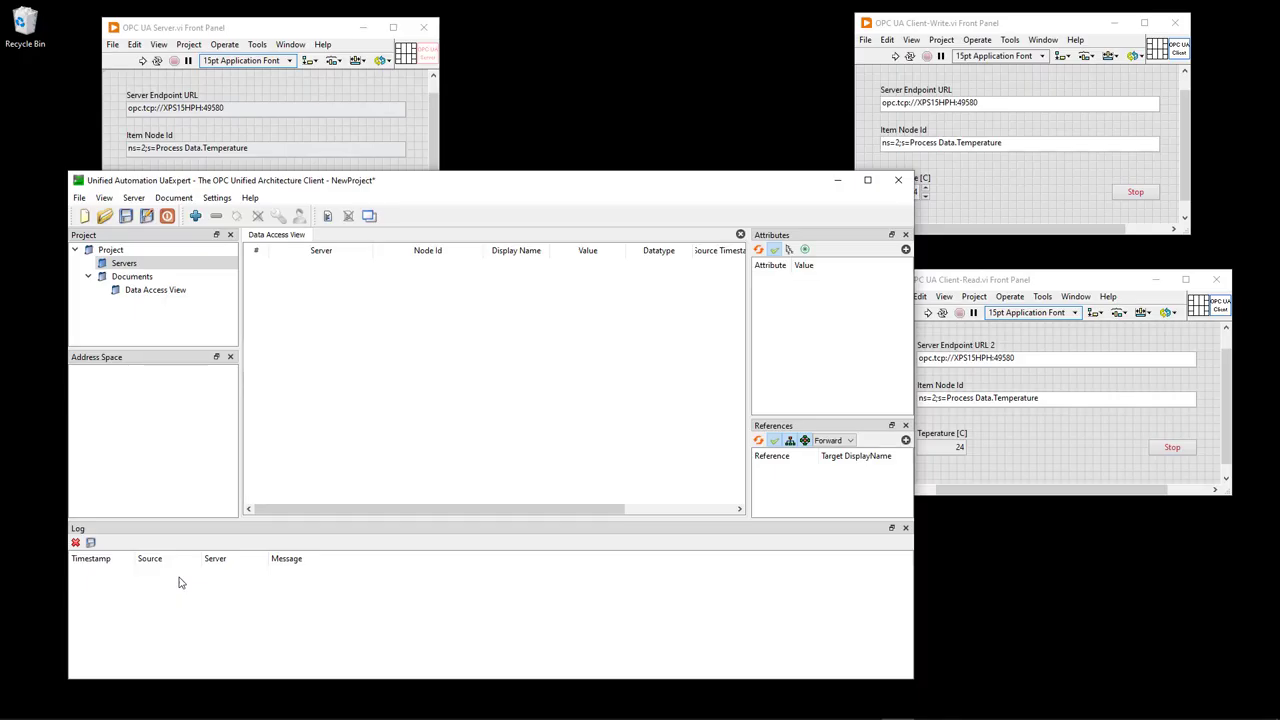
{"action": "mouse_move", "coordinate": [465, 190]}
{"action": "left_mouse_down"}
{"action": "mouse_move", "coordinate": [457, 172]}
{"action": "mouse_move", "coordinate": [453, 190]}
{"action": "left_mouse_up"}
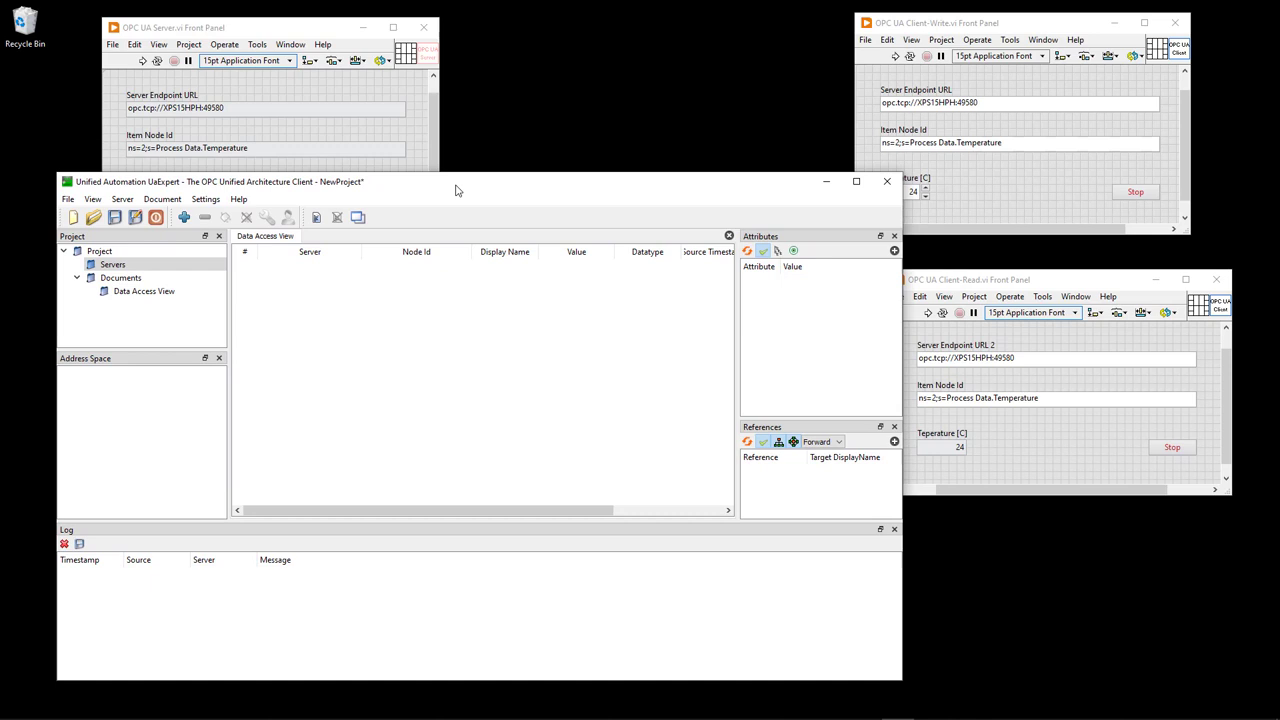
{"action": "left_click_drag", "start_coordinate": [401, 192], "coordinate": [424, 199]}
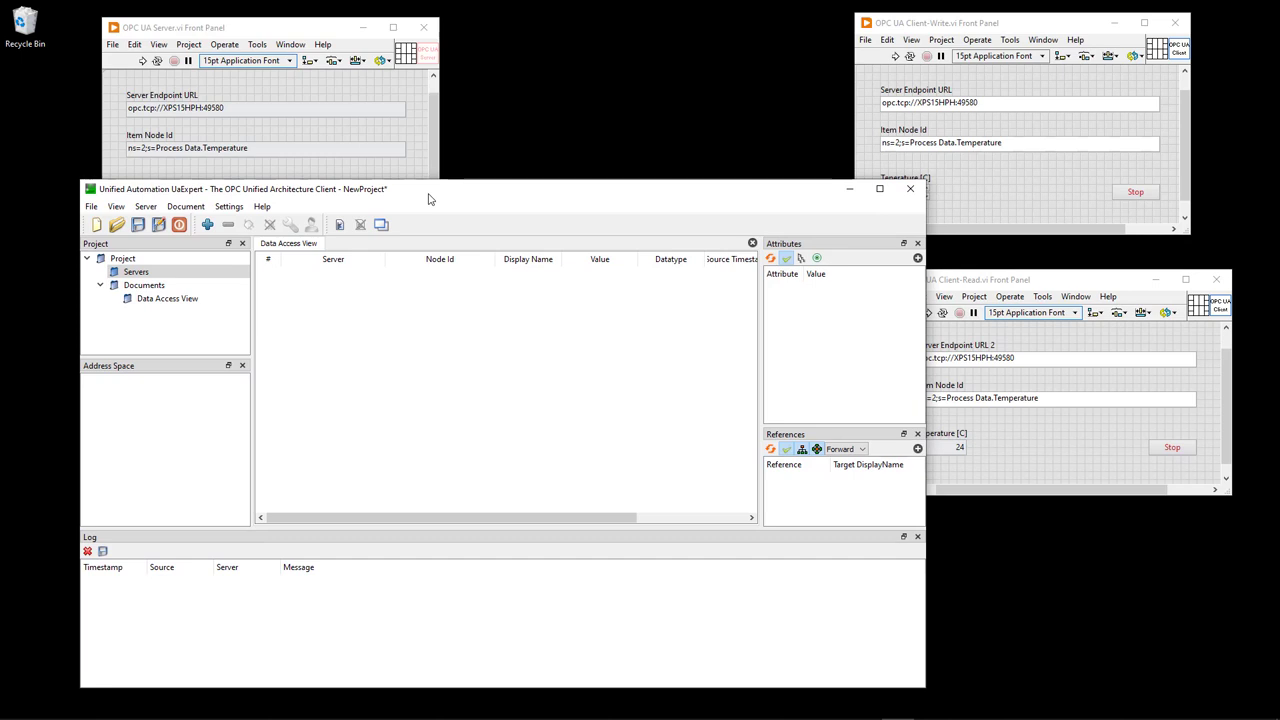
{"action": "left_click_drag", "start_coordinate": [429, 199], "coordinate": [438, 200]}
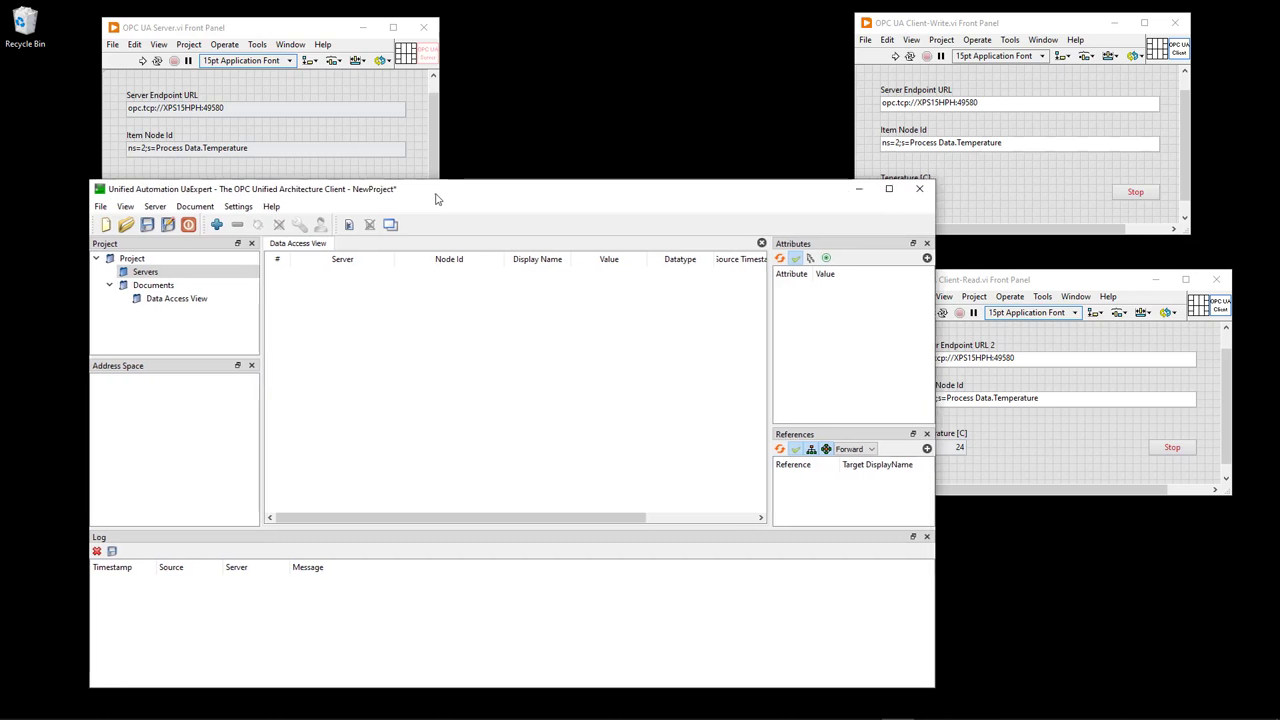
{"action": "left_click", "coordinate": [290, 36]}
{"action": "left_click_drag", "start_coordinate": [537, 194], "coordinate": [527, 208]}
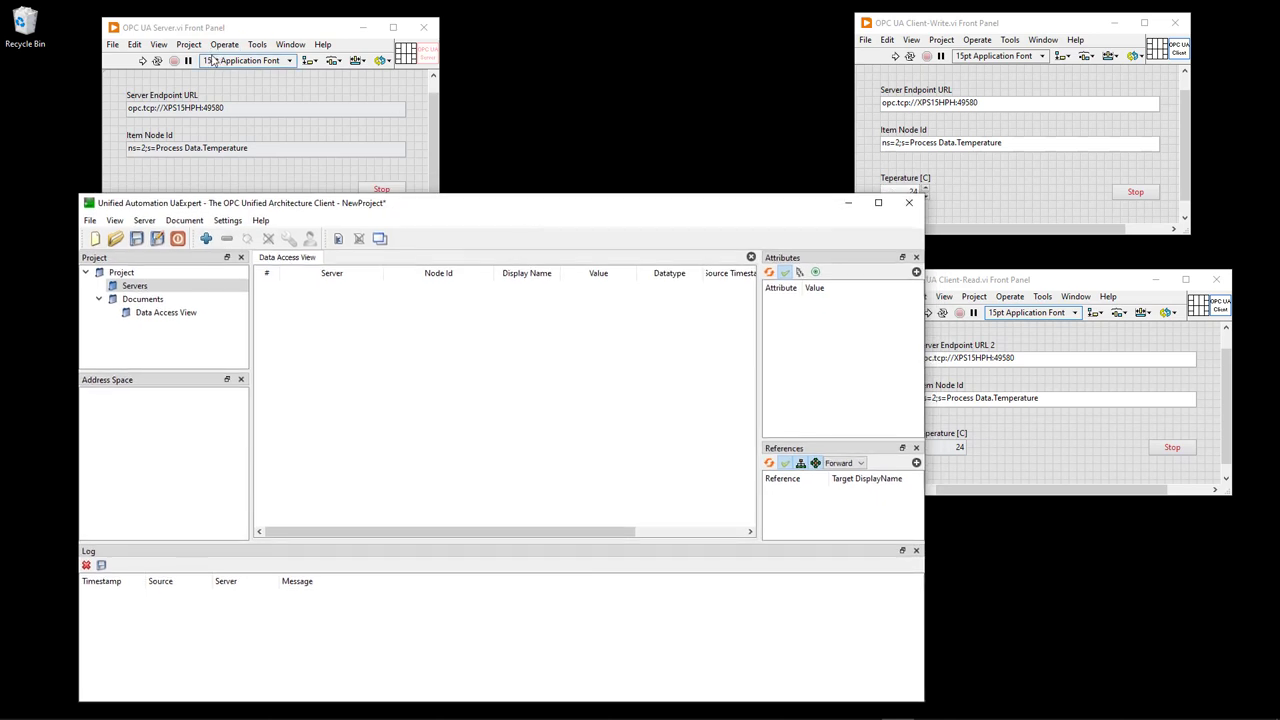
Step: Show the block diagram of OPC UA Server.vi in LabVIEW and close the floating OPC UA palette
{"action": "left_click", "coordinate": [268, 37]}
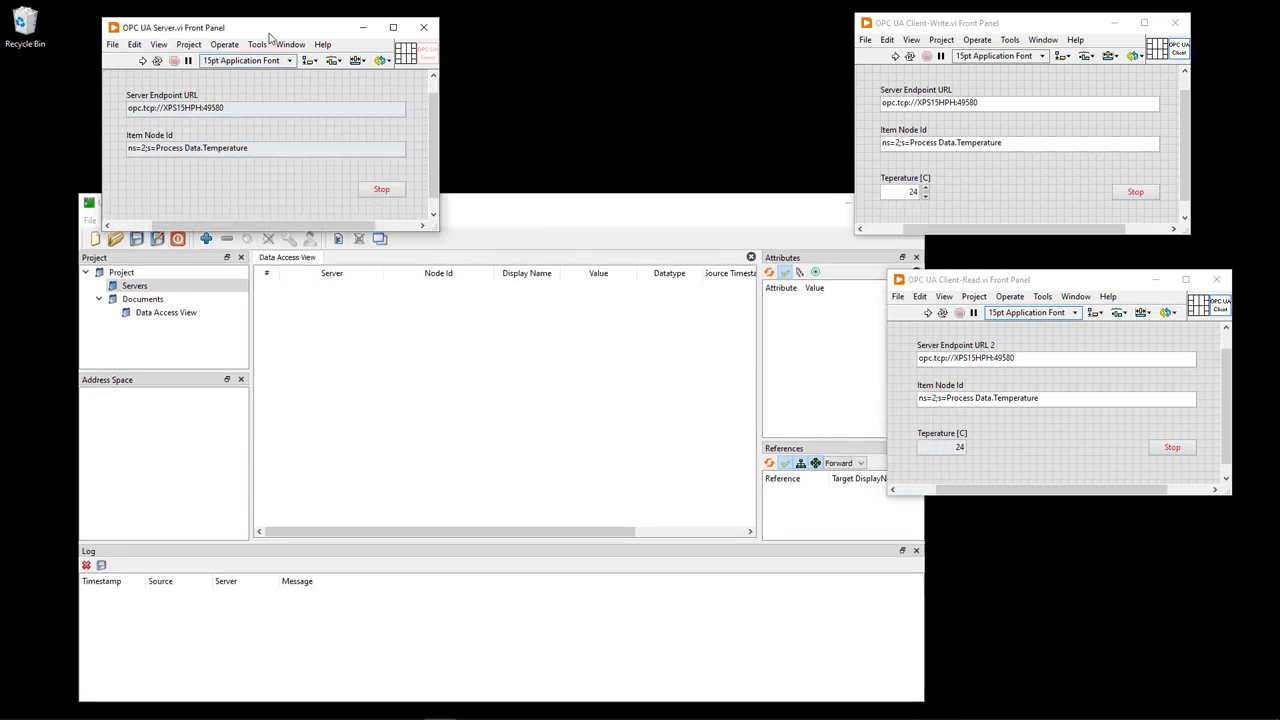
{"action": "key", "text": "ctrl+e"}
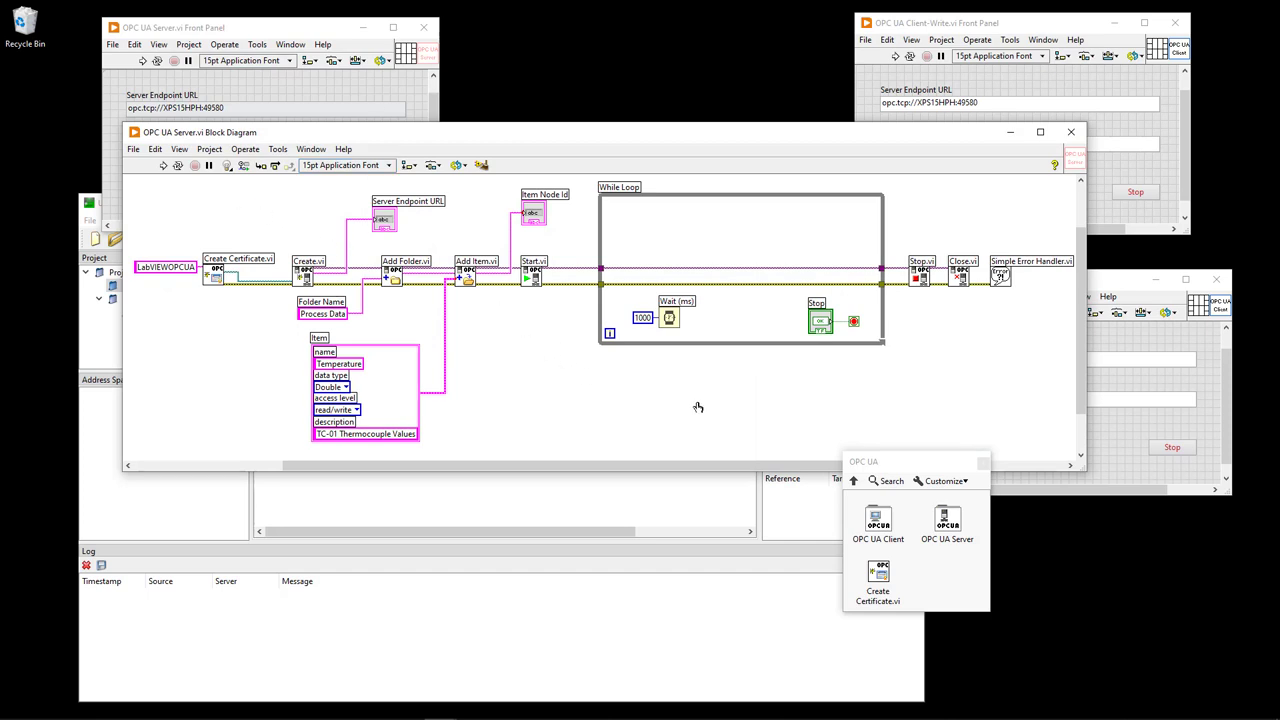
{"action": "left_click", "coordinate": [982, 462]}
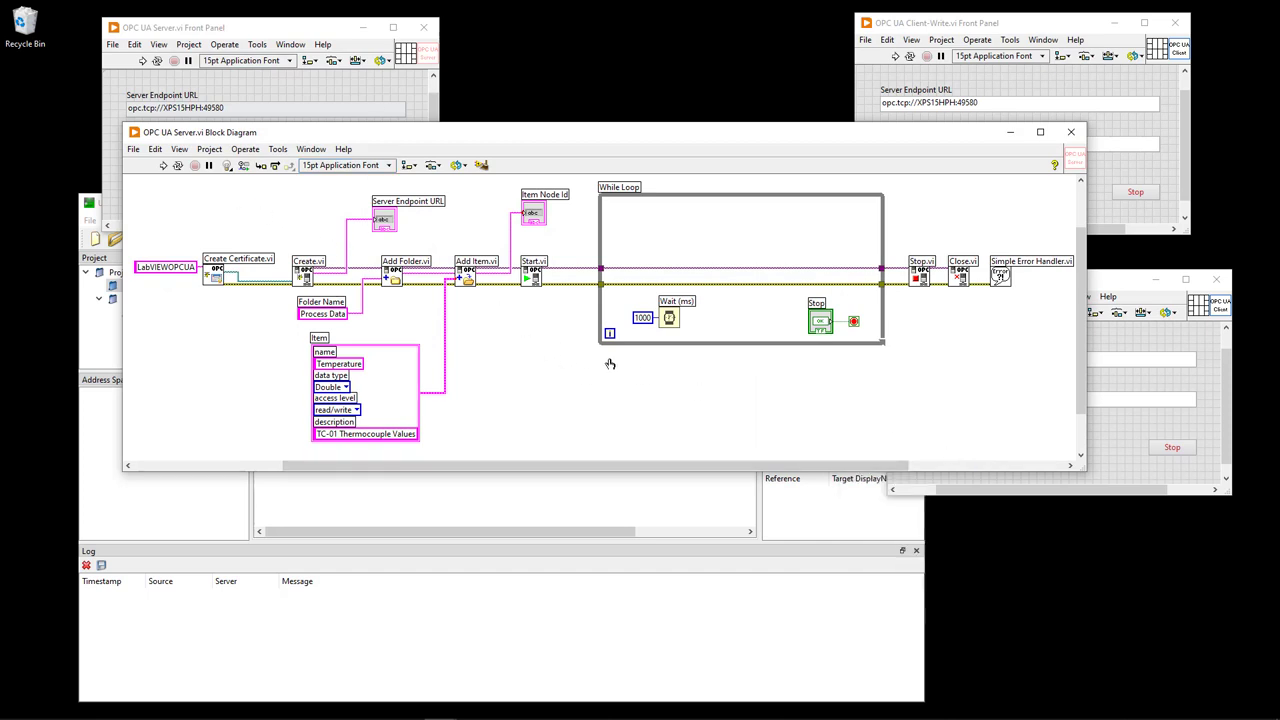
Step: Browse the OPC UA Server and OPC UA Client functions under Data Communication, and close the palette and the server's block diagram
{"action": "right_click", "coordinate": [566, 322]}
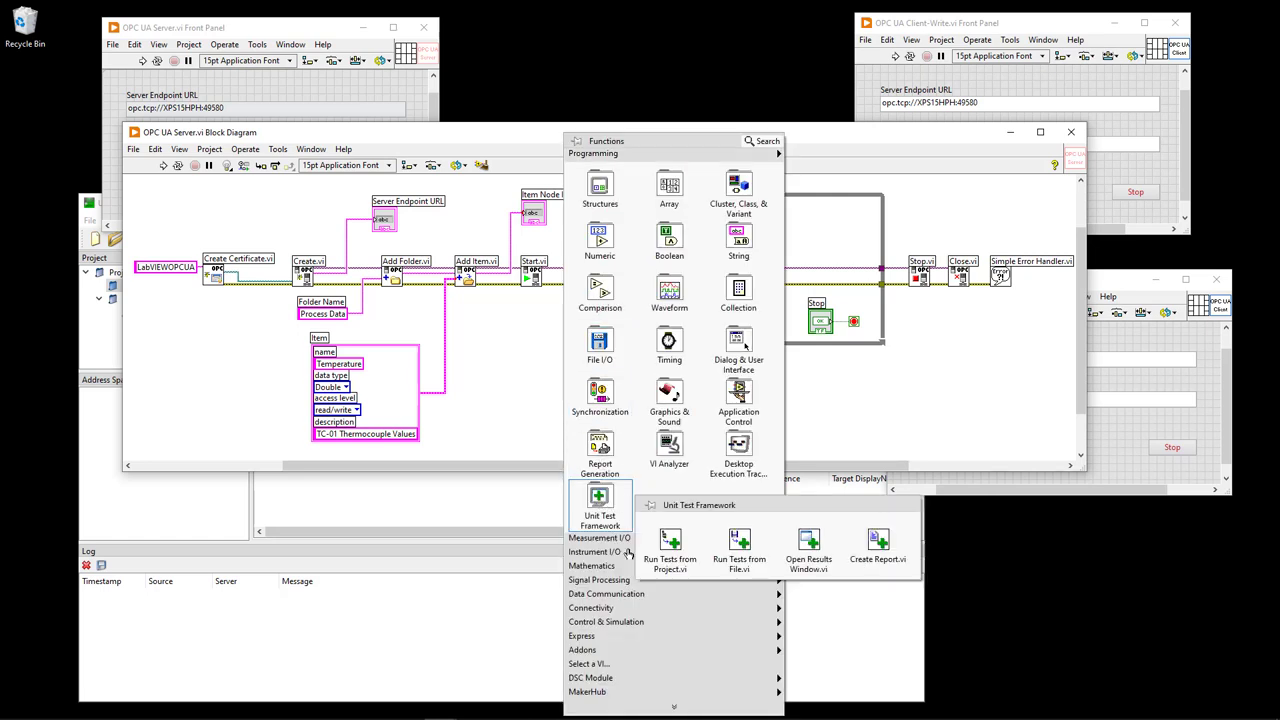
{"action": "mouse_move", "coordinate": [700, 594]}
{"action": "mouse_move", "coordinate": [815, 682]}
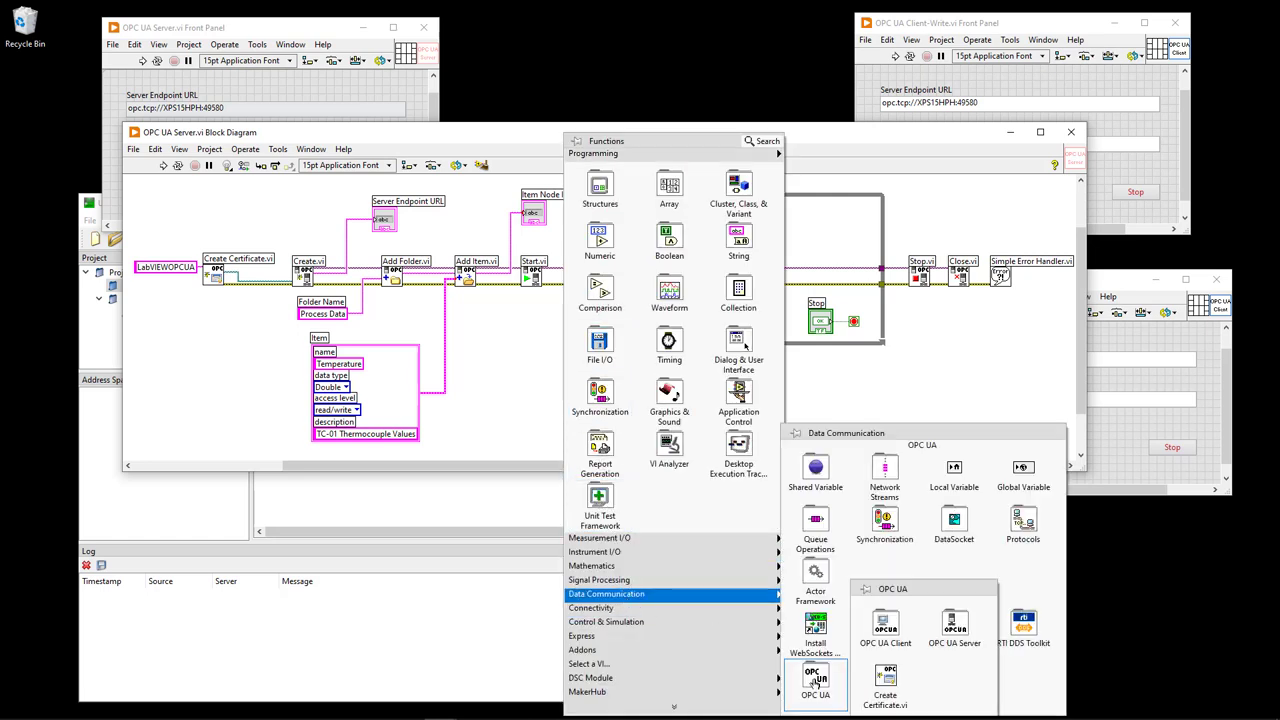
{"action": "left_click", "coordinate": [866, 594]}
{"action": "left_click_drag", "start_coordinate": [902, 588], "coordinate": [993, 250]}
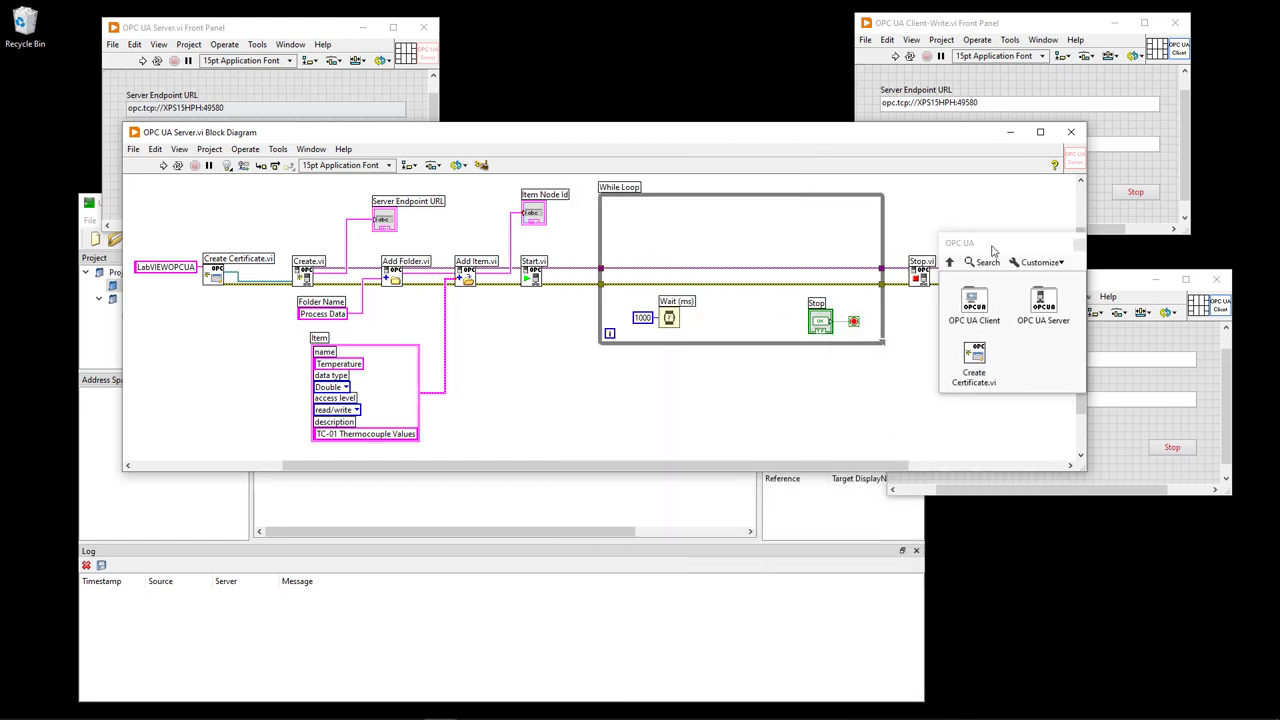
{"action": "left_click", "coordinate": [1052, 318]}
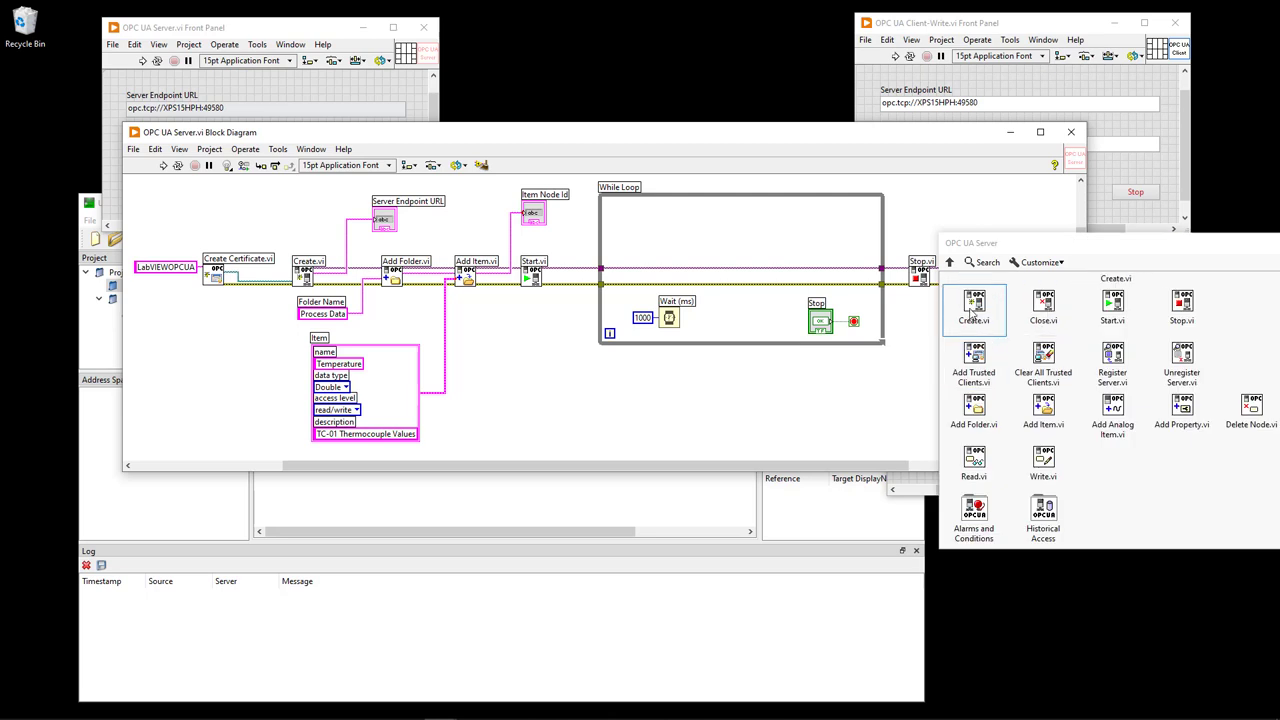
{"action": "left_click", "coordinate": [952, 264]}
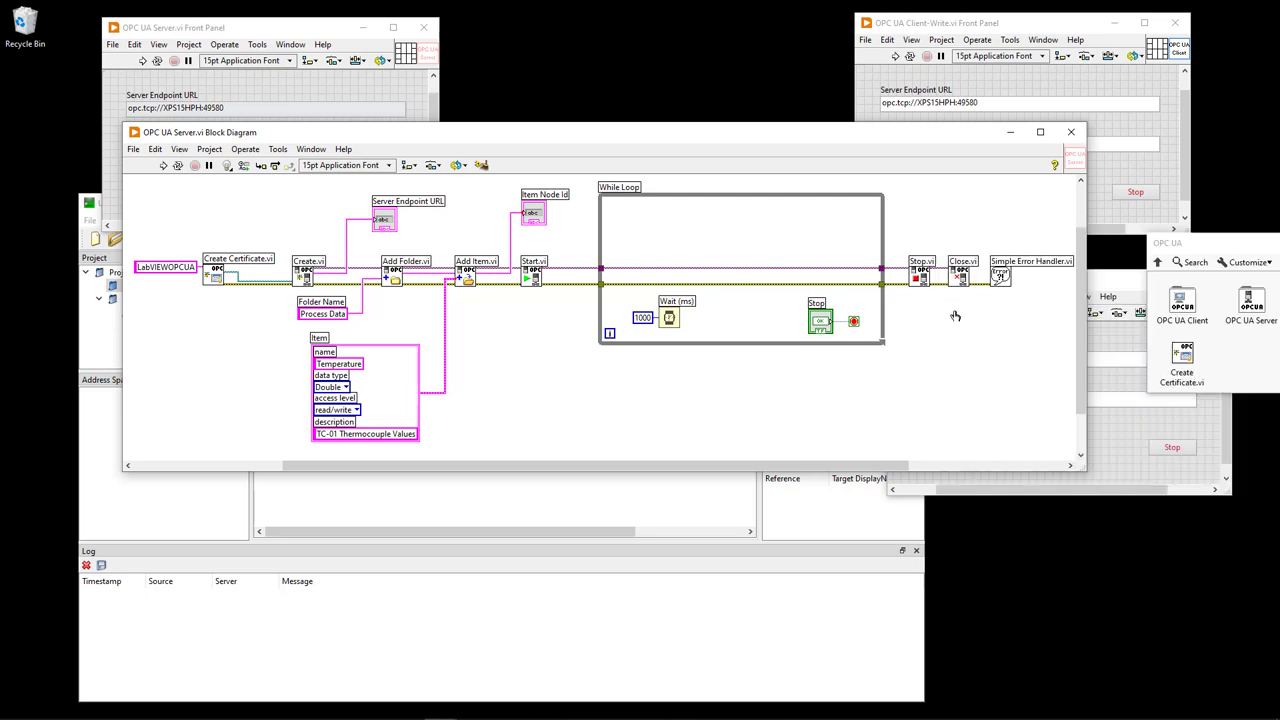
{"action": "left_click", "coordinate": [1182, 305]}
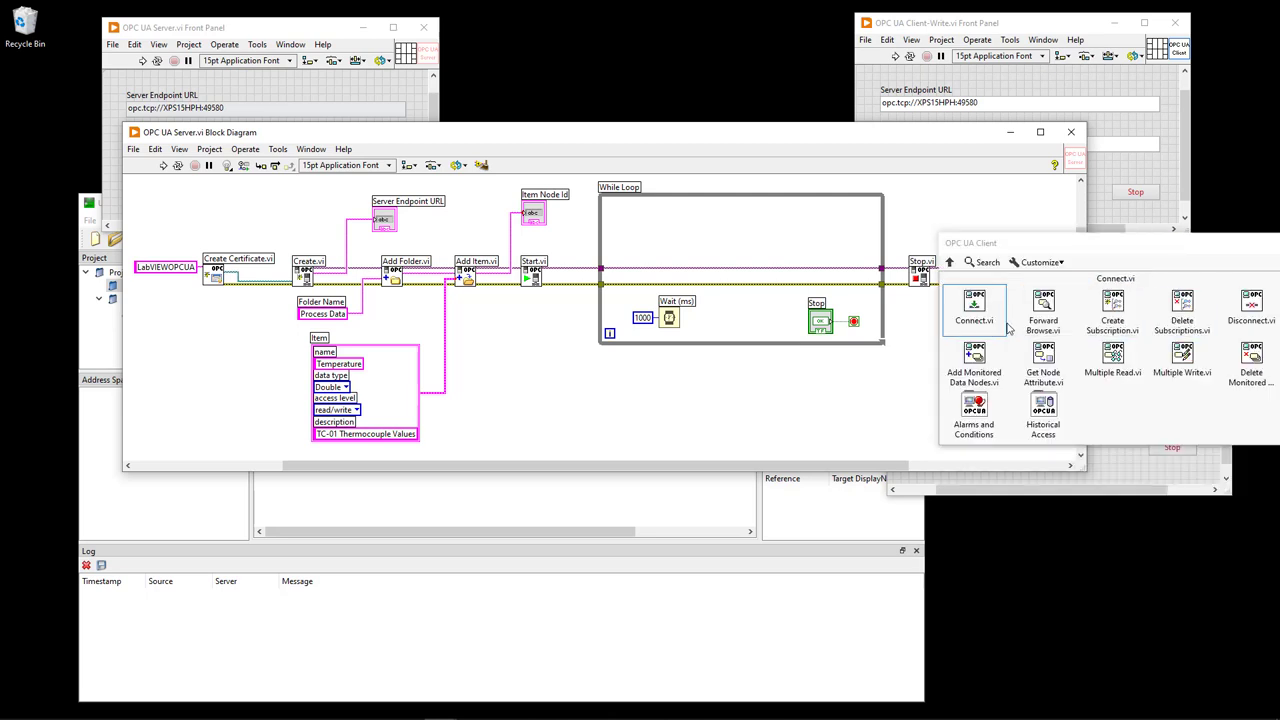
{"action": "left_click", "coordinate": [951, 264]}
{"action": "left_click", "coordinate": [948, 270]}
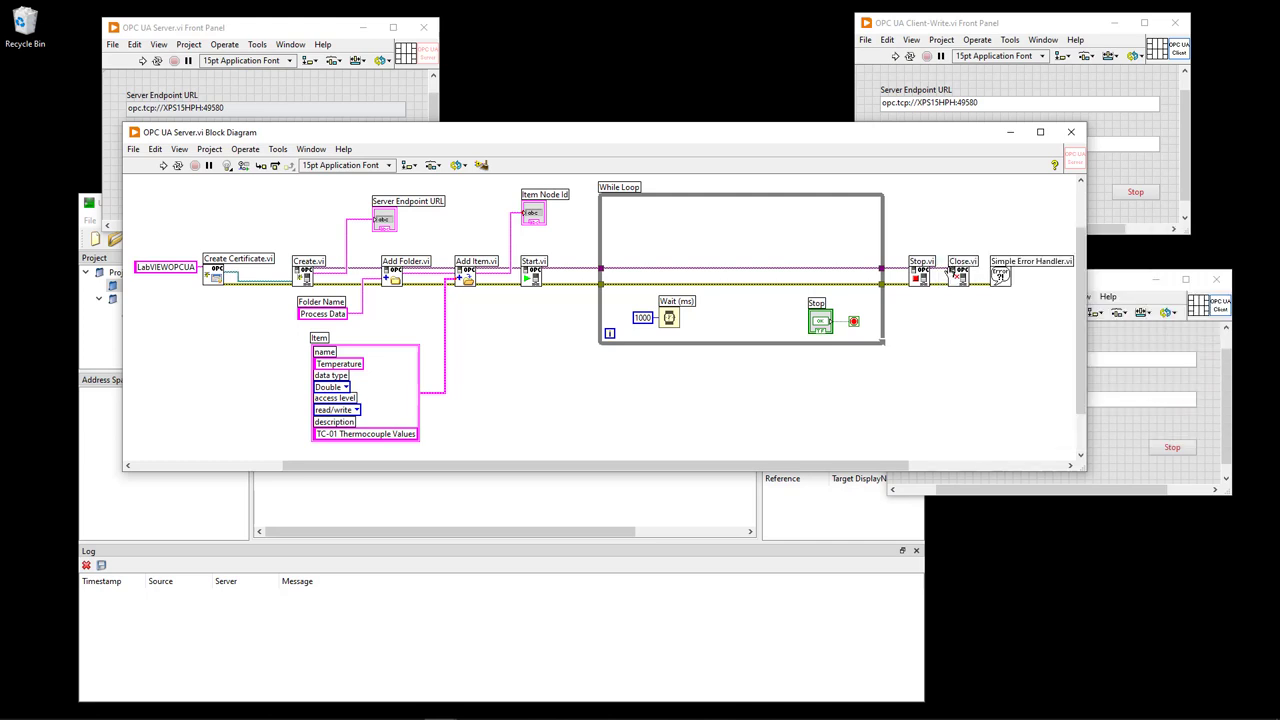
{"action": "left_click", "coordinate": [1071, 132]}
Step: Reposition the OPC UA Server.vi front panel and line up the OPC UA Client-Read.vi panel beneath OPC UA Client-Write.vi
{"action": "left_click_drag", "start_coordinate": [300, 27], "coordinate": [360, 27]}
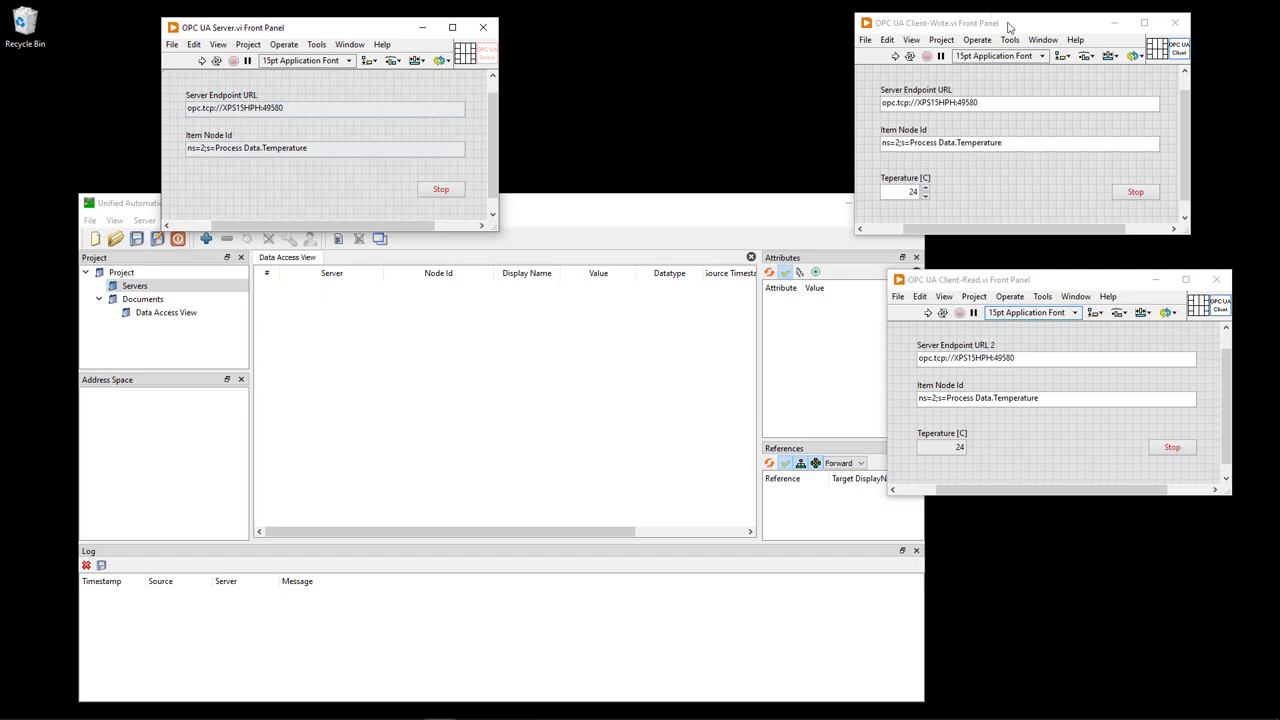
{"action": "left_click_drag", "start_coordinate": [1040, 283], "coordinate": [1032, 291]}
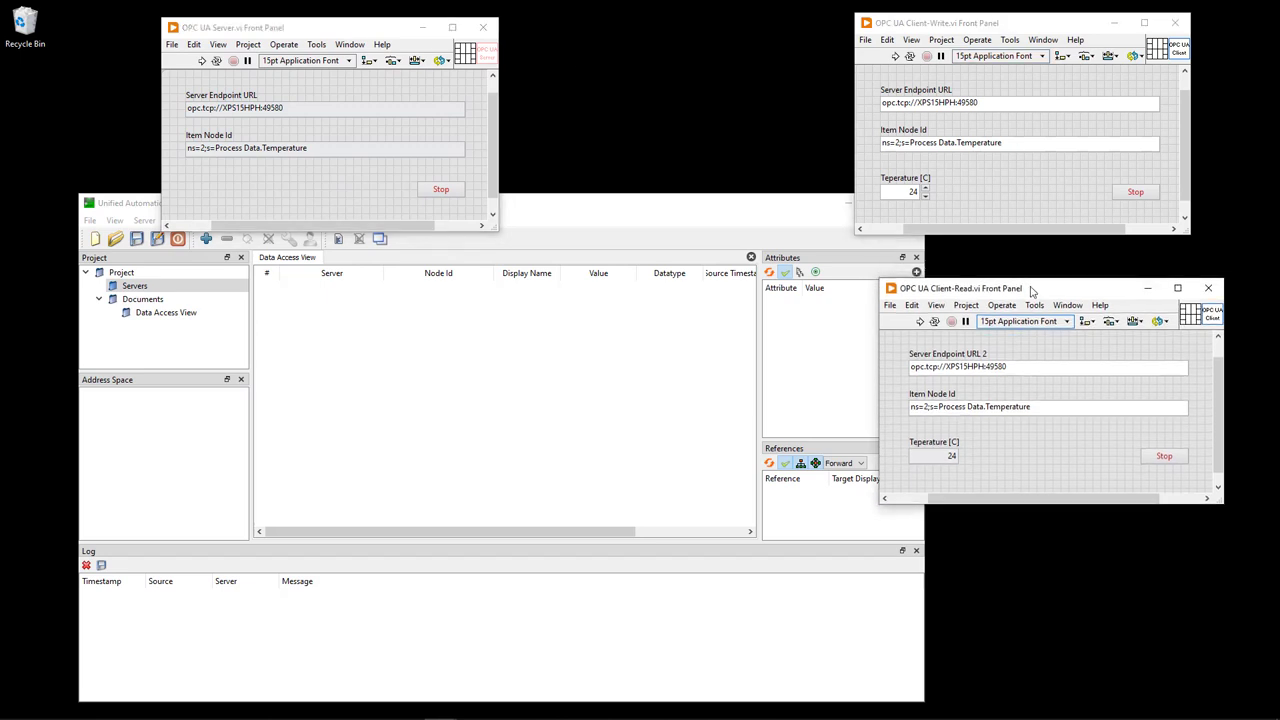
{"action": "left_click", "coordinate": [1035, 30]}
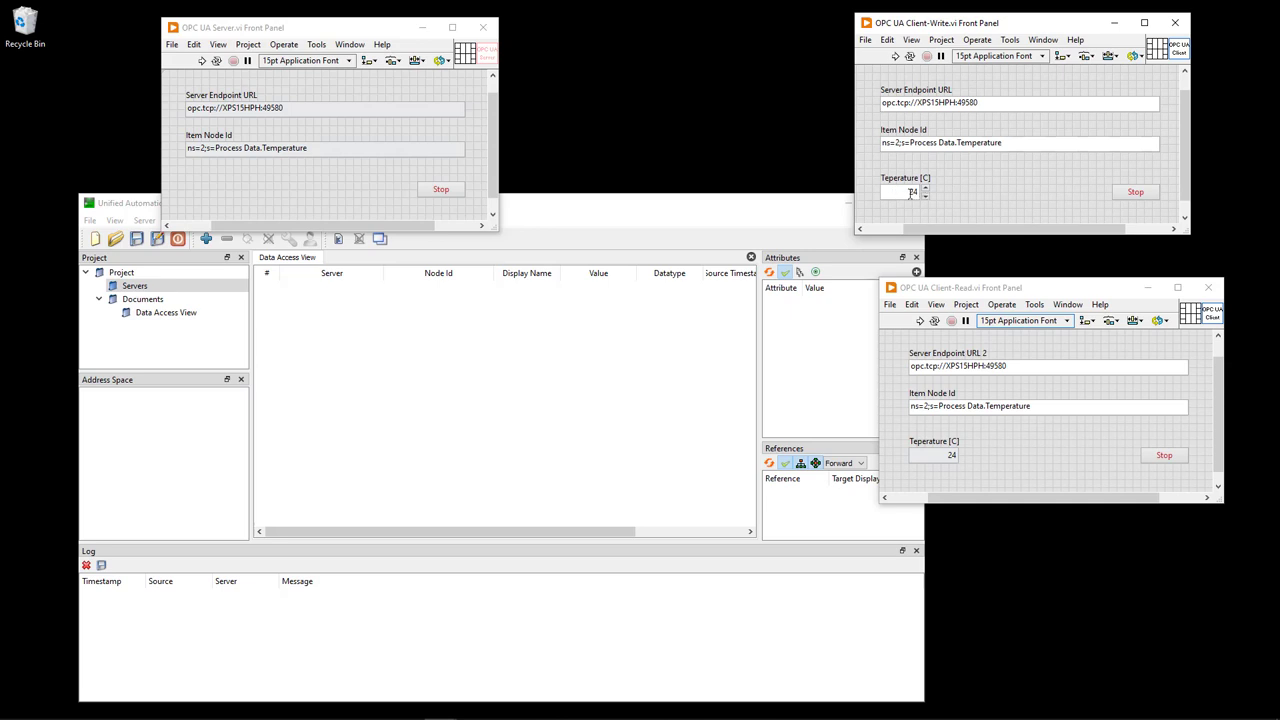
{"action": "left_click_drag", "start_coordinate": [1074, 292], "coordinate": [1048, 284]}
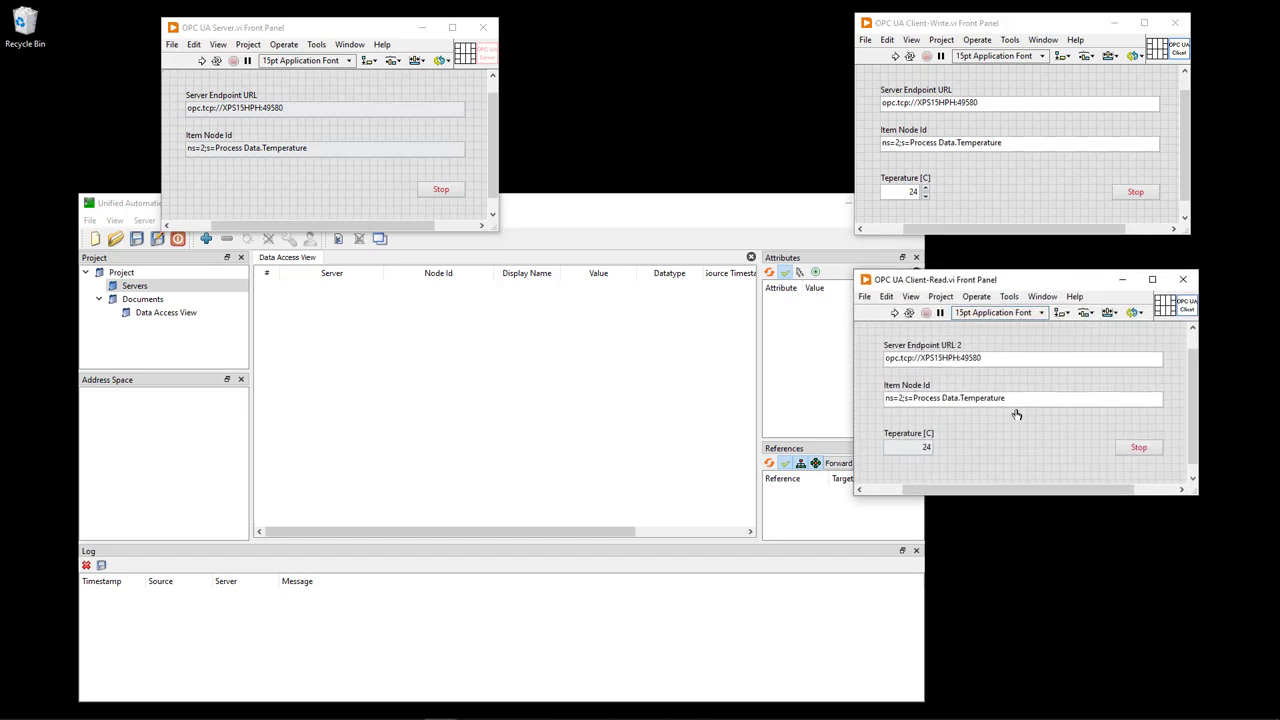
Step: Run OPC UA Server.vi and check its item node ID
{"action": "left_click", "coordinate": [361, 32]}
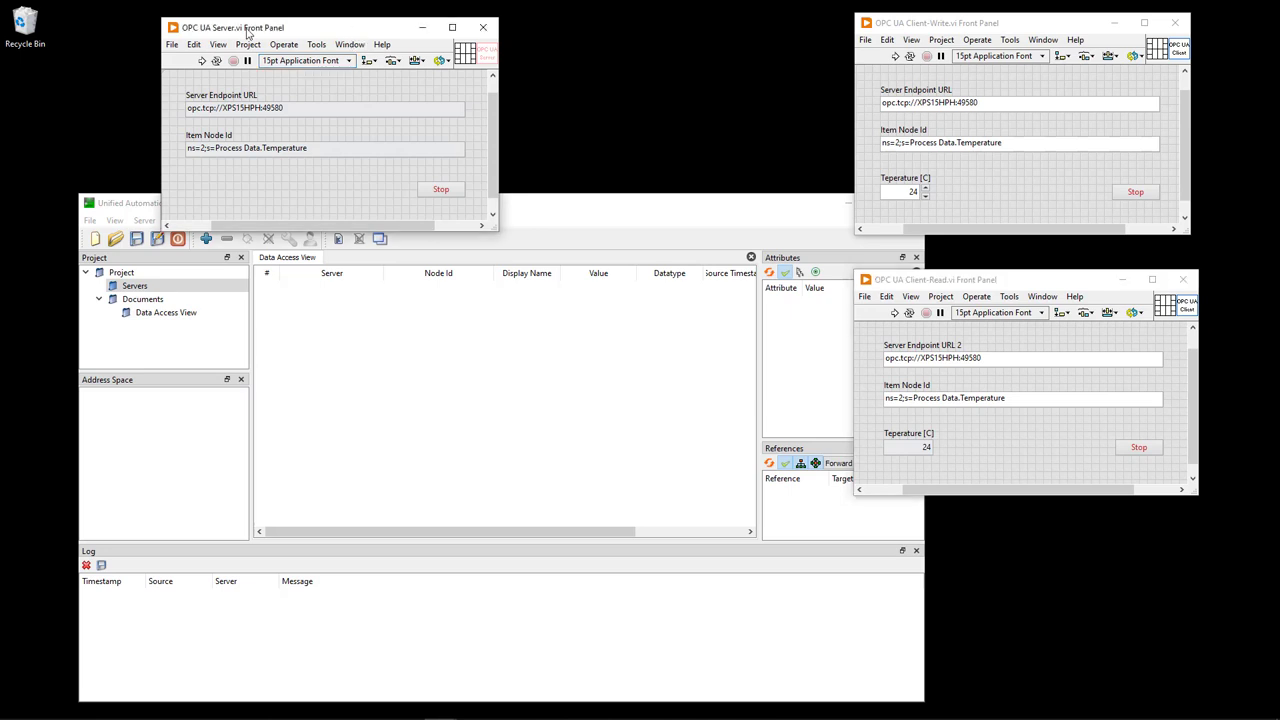
{"action": "left_click", "coordinate": [202, 61]}
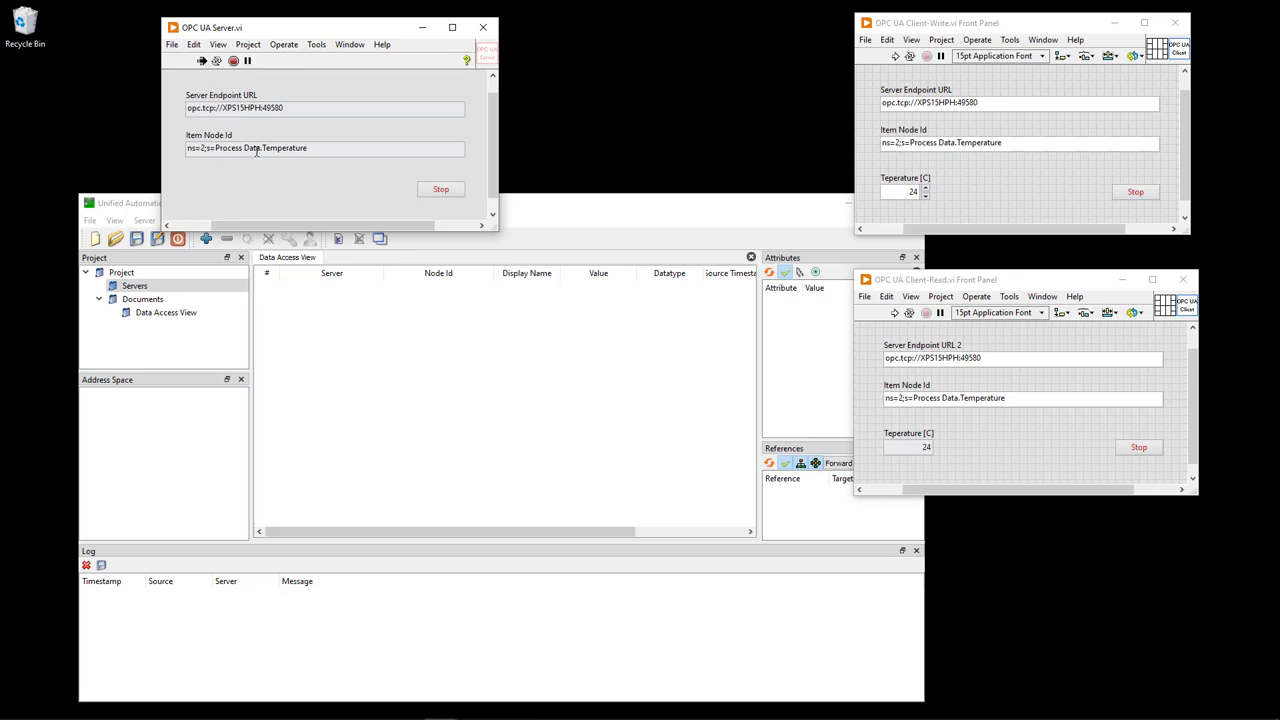
{"action": "double_click", "coordinate": [319, 149]}
{"action": "left_click", "coordinate": [344, 147]}
Step: Run both the OPC UA Client-Write.vi and the OPC UA Client-Read.vi
{"action": "left_click", "coordinate": [1023, 22]}
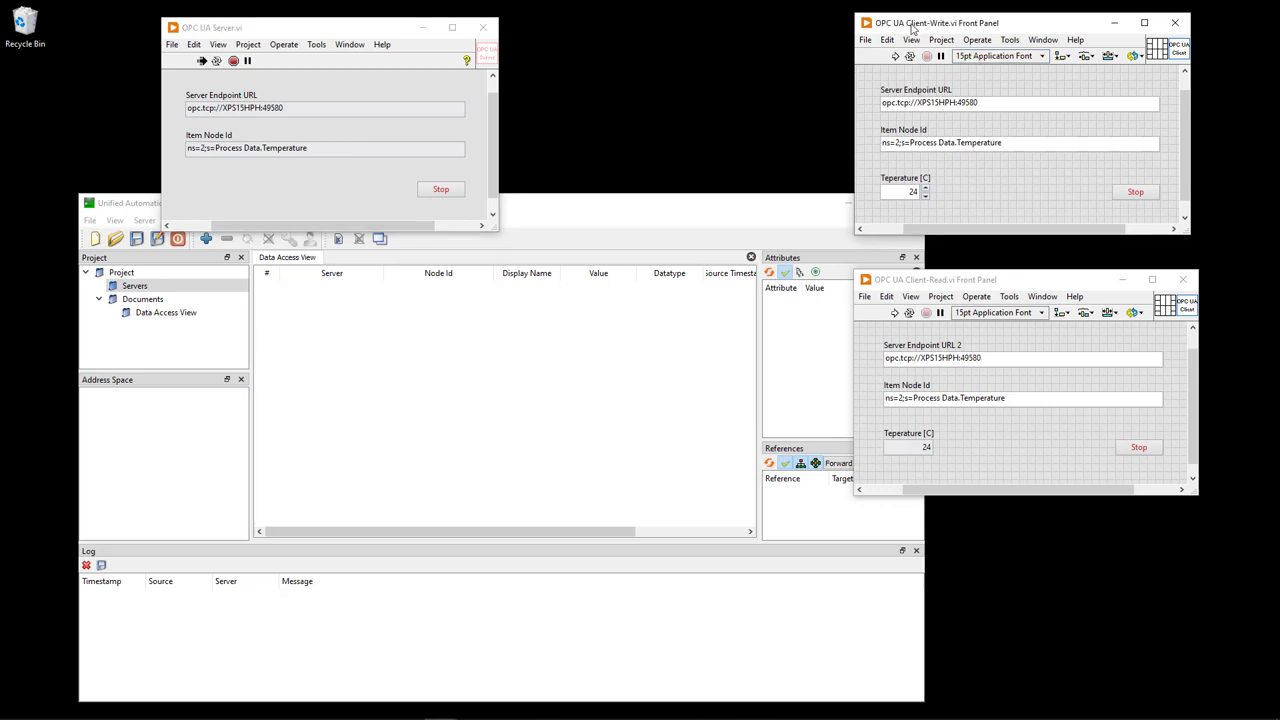
{"action": "left_click", "coordinate": [895, 56]}
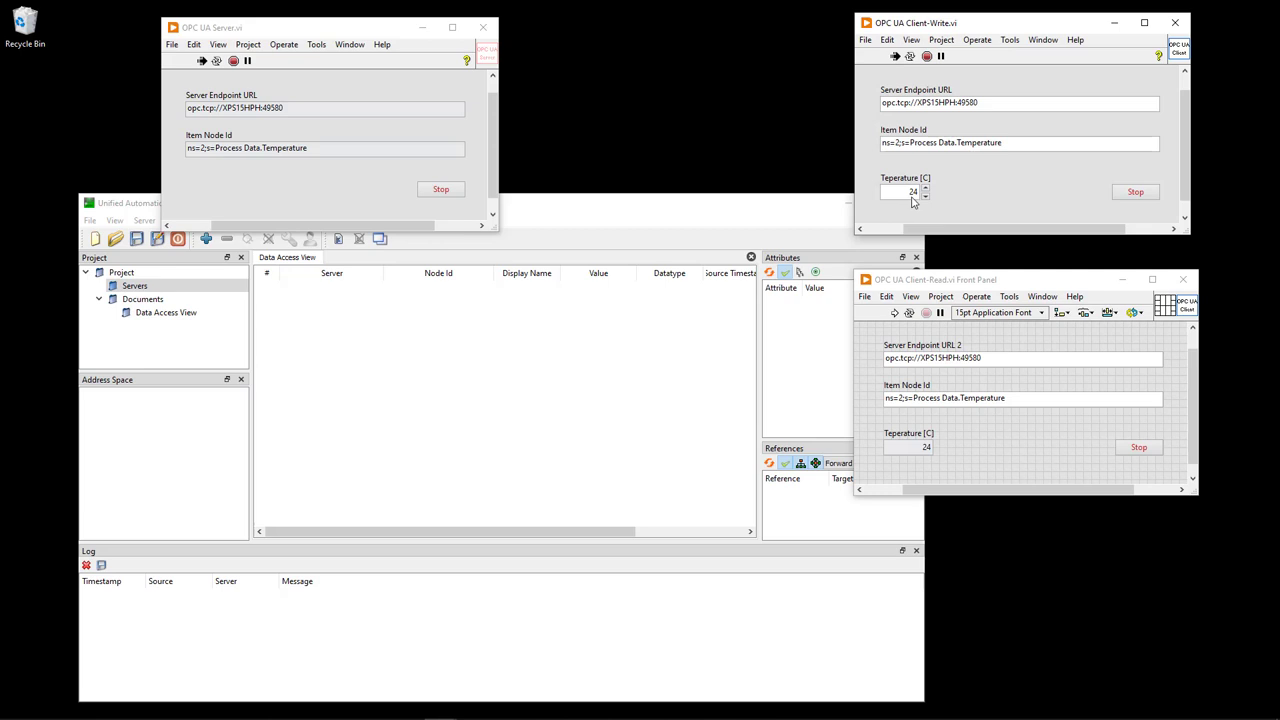
{"action": "left_click", "coordinate": [933, 281]}
{"action": "left_click", "coordinate": [894, 313]}
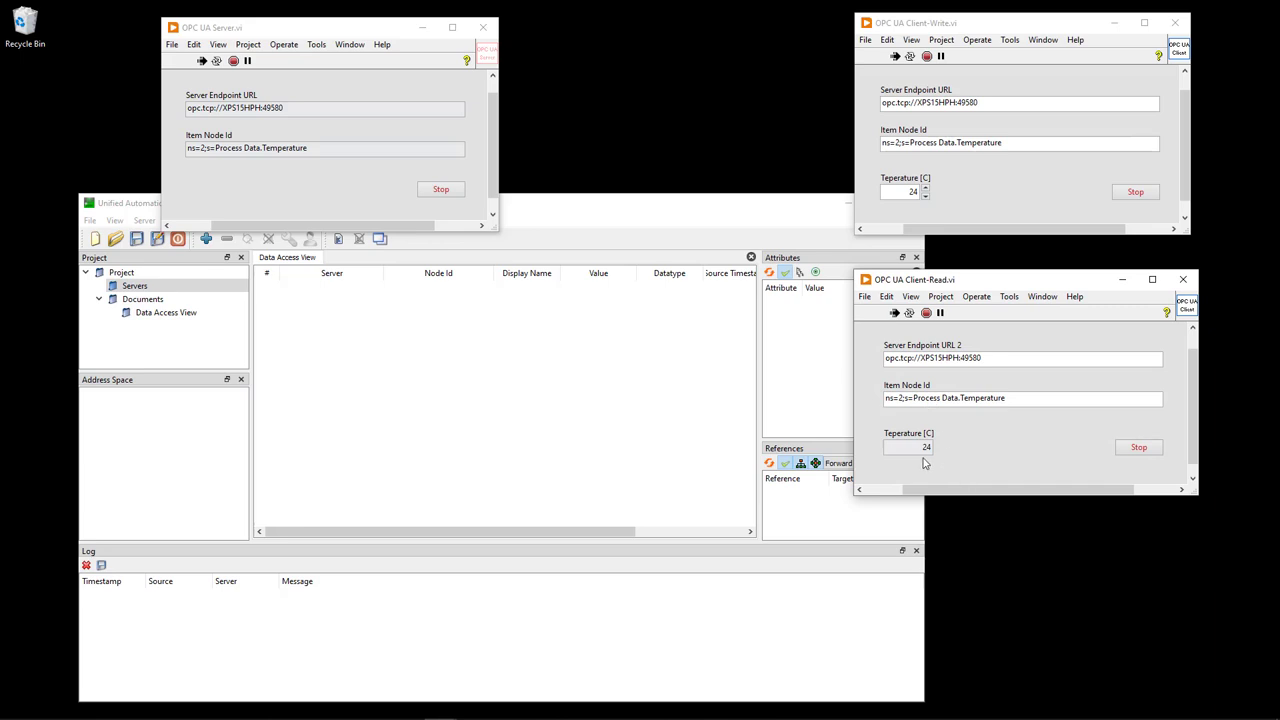
Step: Set the temperature in OPC UA Client-Write.vi to 25 and stop the read and write clients
{"action": "left_click", "coordinate": [925, 187]}
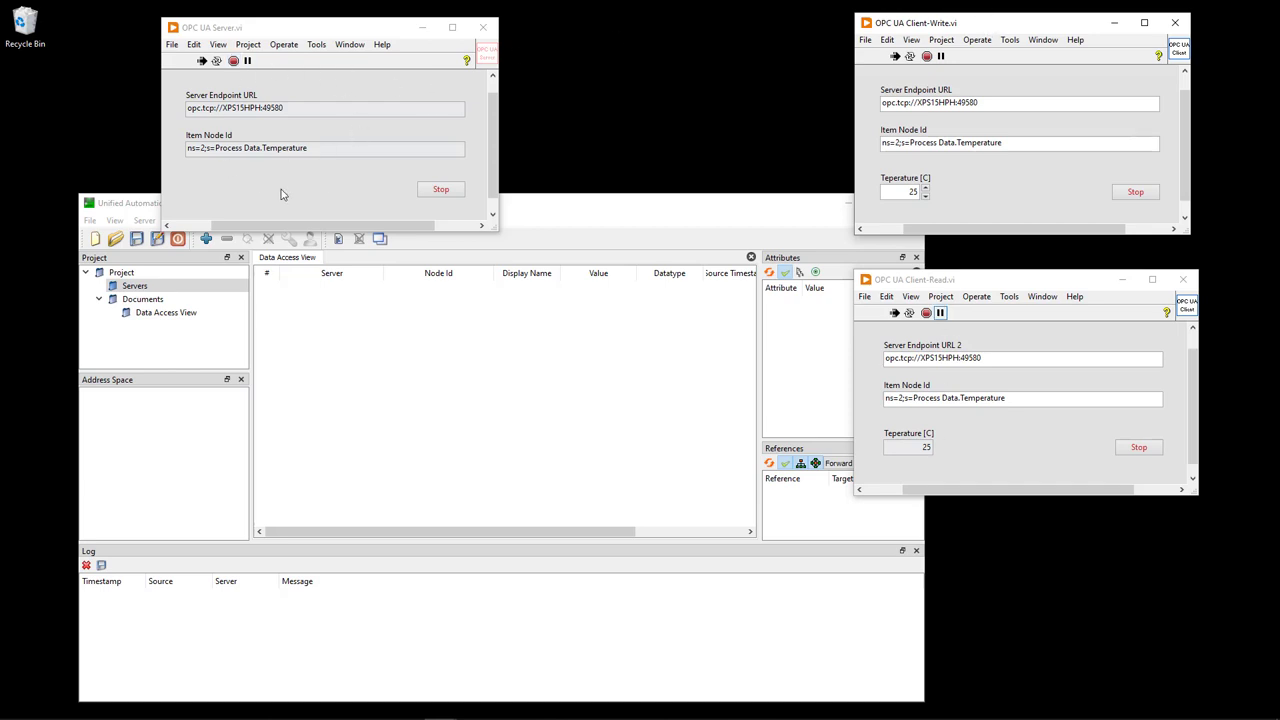
{"action": "left_click", "coordinate": [1140, 450]}
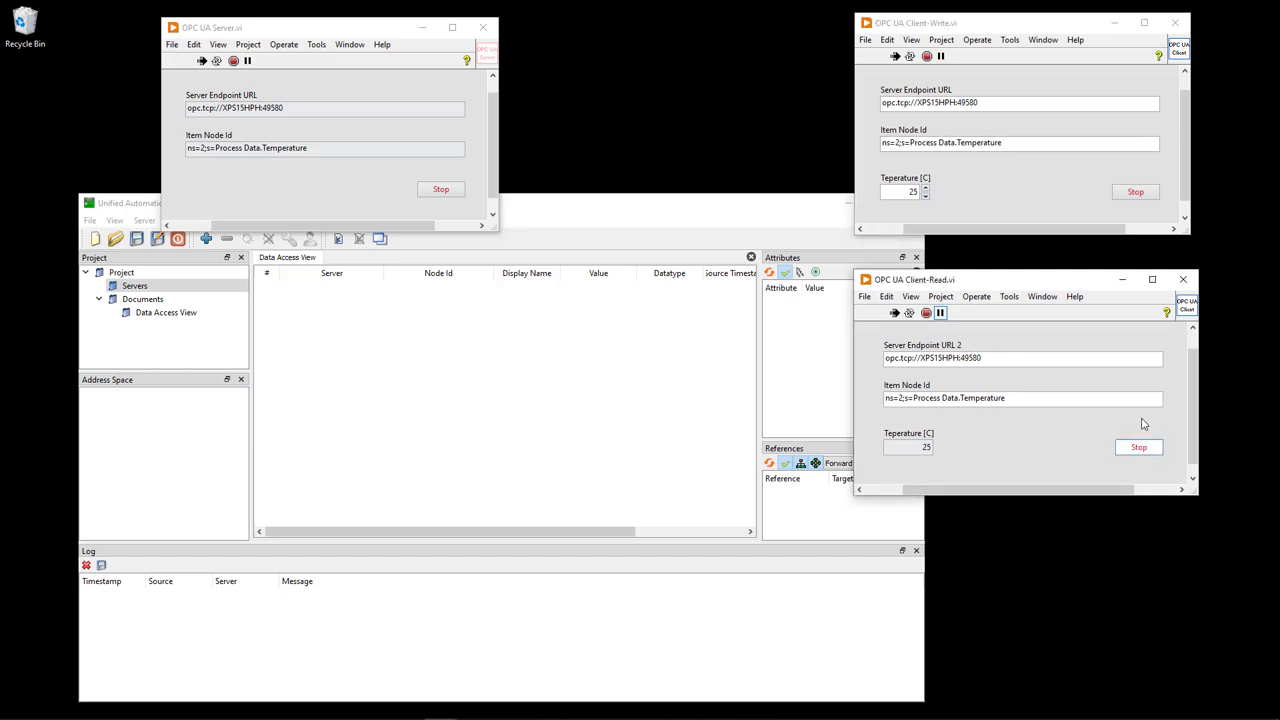
{"action": "left_click", "coordinate": [1140, 192]}
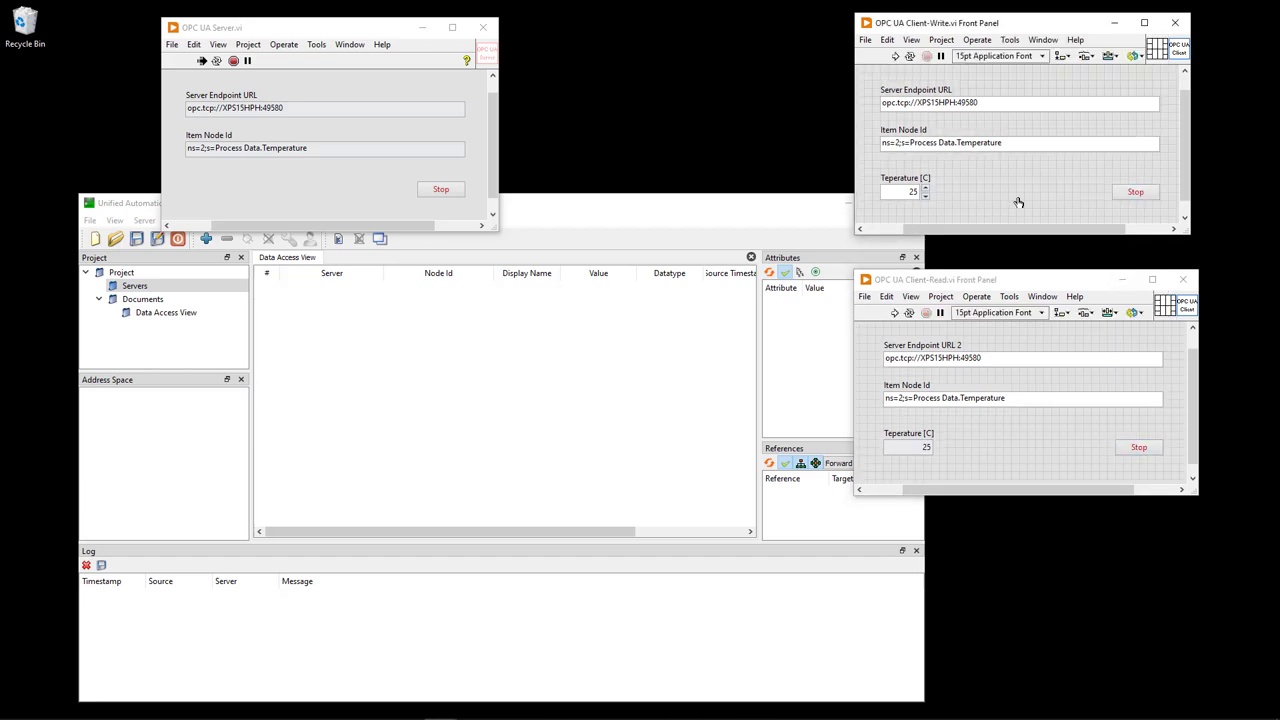
Step: Switch to UaExpert, start adding a server to the project and show its advanced settings
{"action": "left_click", "coordinate": [630, 210]}
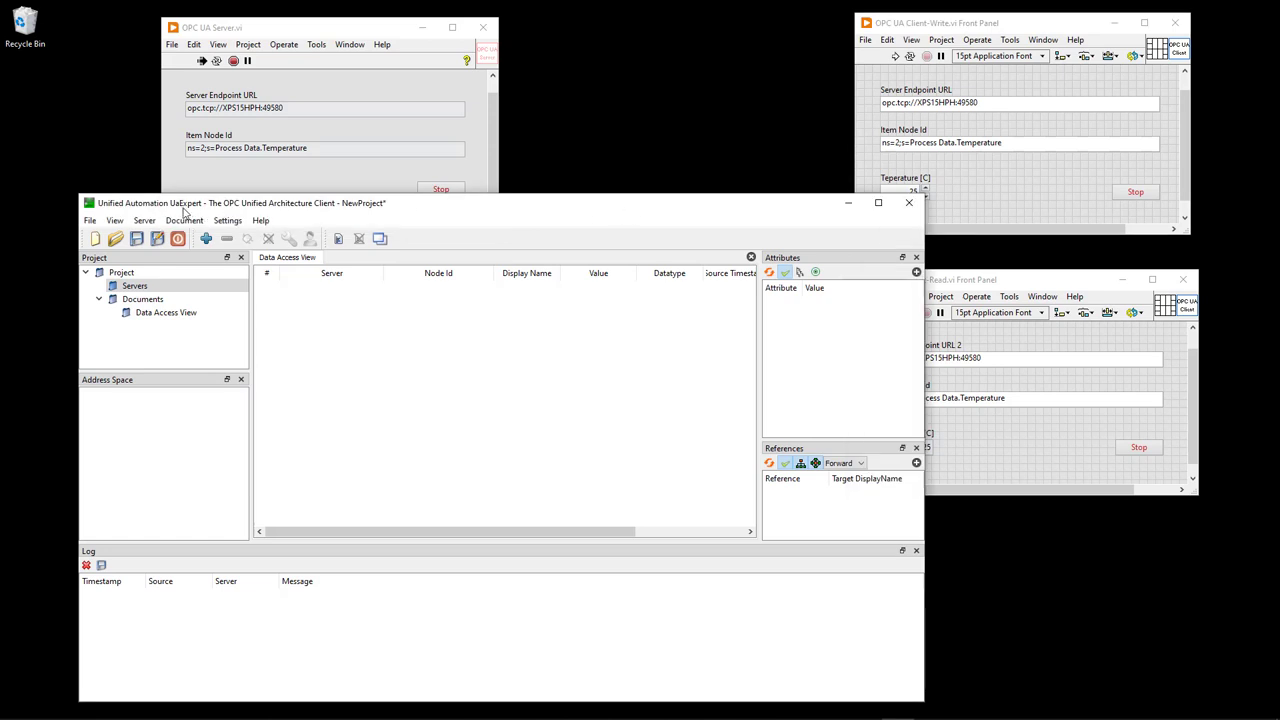
{"action": "right_click", "coordinate": [134, 289]}
{"action": "left_click", "coordinate": [162, 296]}
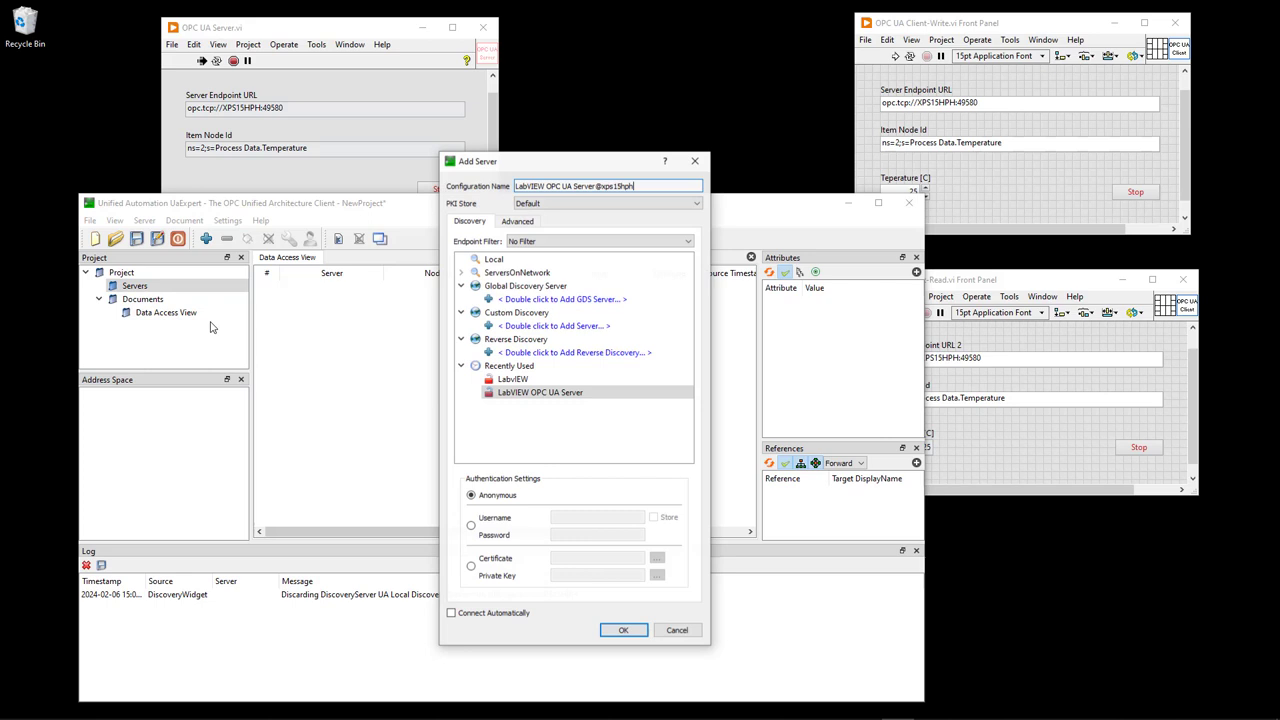
{"action": "left_click", "coordinate": [519, 222]}
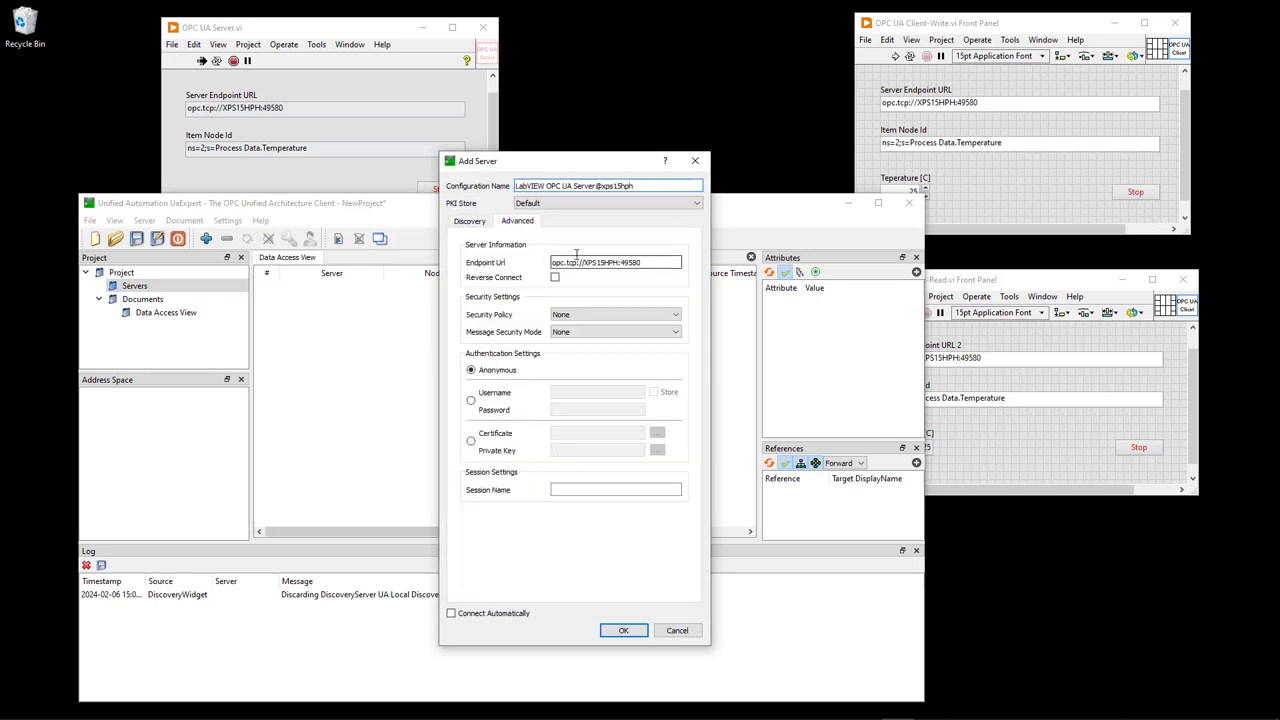
Step: Copy the endpoint URL opc.tcp://XPS15HPH:49580 from OPC UA Server.vi into the new server's endpoint URL
{"action": "left_click", "coordinate": [312, 125]}
{"action": "triple_click", "coordinate": [308, 109]}
{"action": "key", "text": "ctrl+c"}
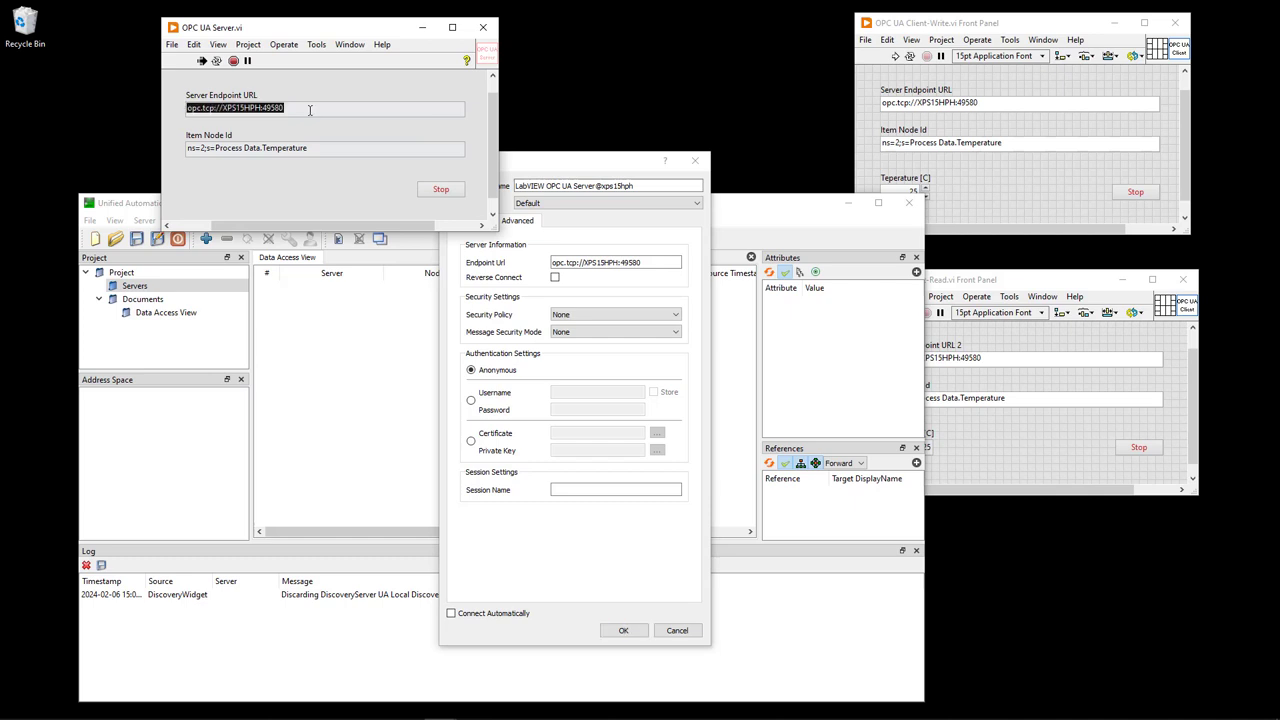
{"action": "triple_click", "coordinate": [612, 262]}
{"action": "key", "text": "ctrl+v"}
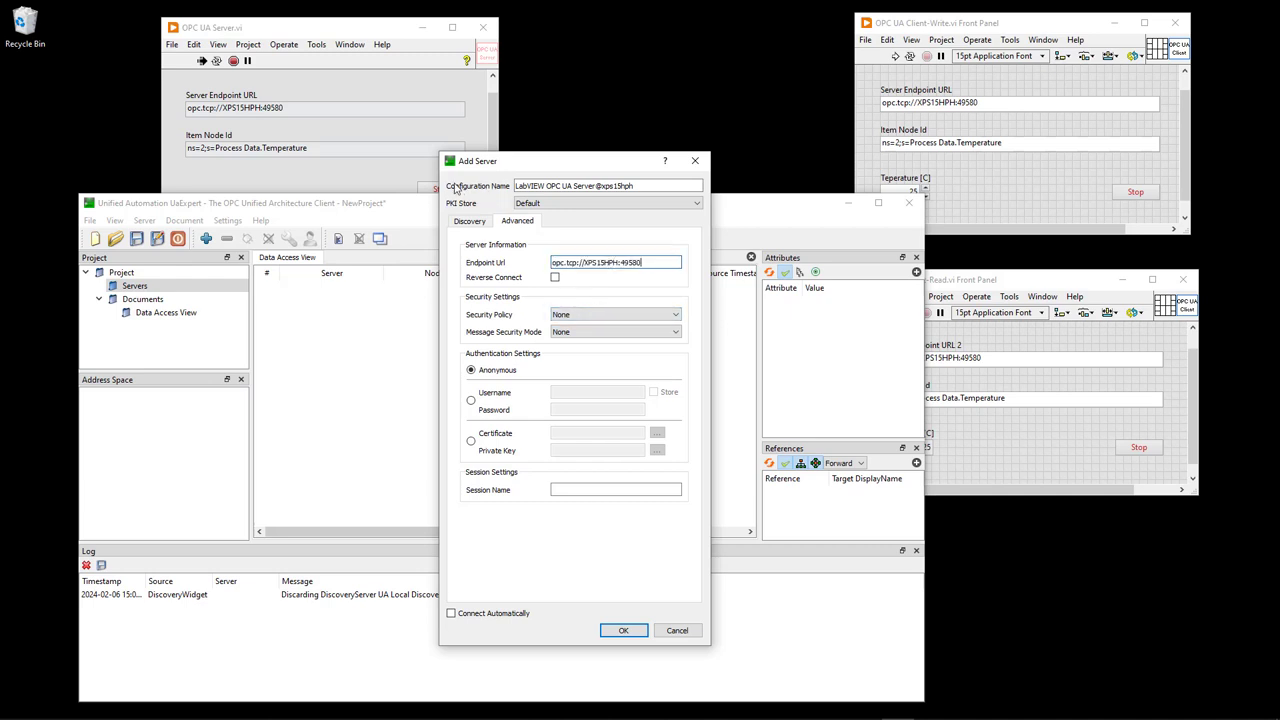
Step: Set the new server's configuration name to LabVIEW OPC UA Server and check its endpoint URL
{"action": "triple_click", "coordinate": [630, 185]}
{"action": "left_click", "coordinate": [658, 190]}
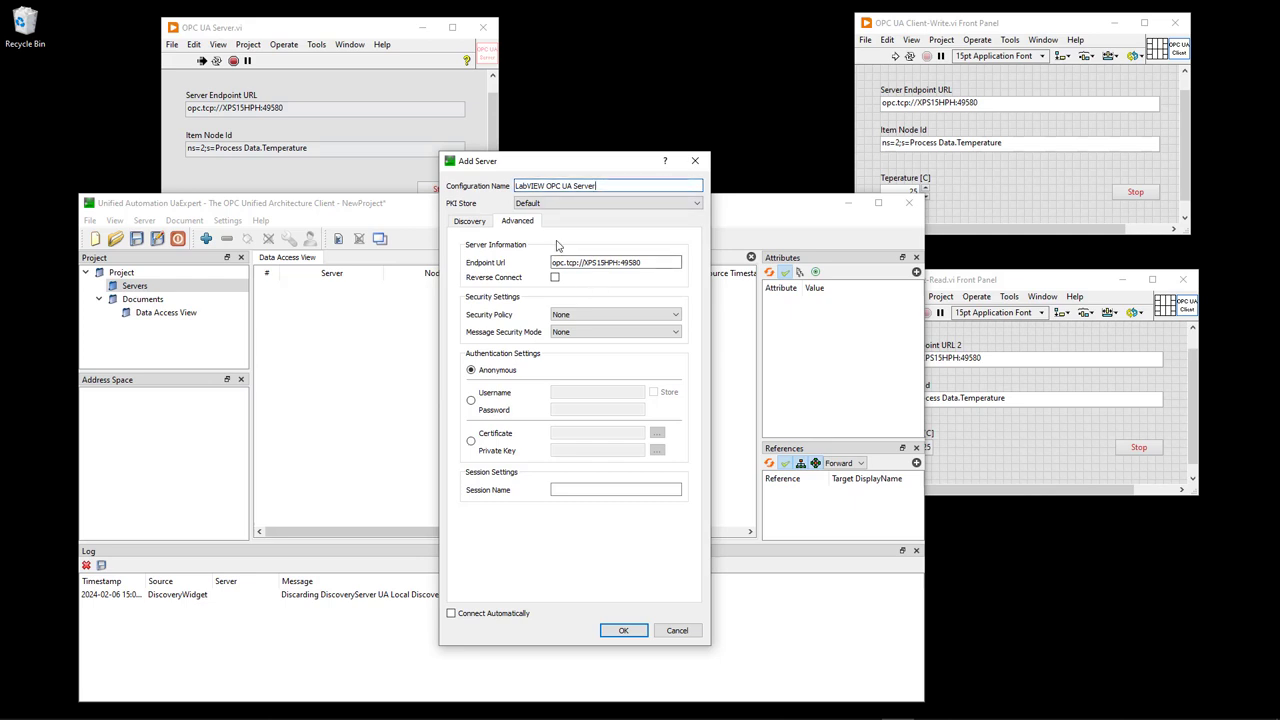
{"action": "left_click_drag", "start_coordinate": [615, 185], "coordinate": [507, 186]}
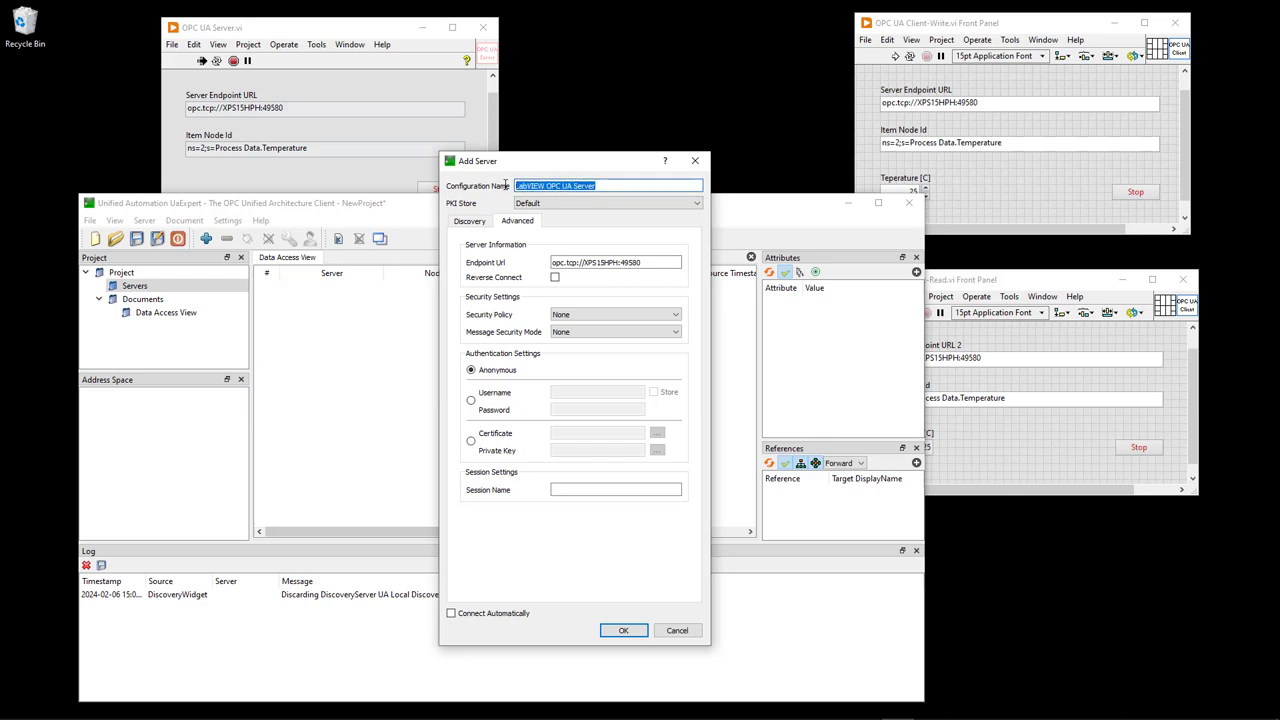
{"action": "left_click_drag", "start_coordinate": [642, 262], "coordinate": [311, 135]}
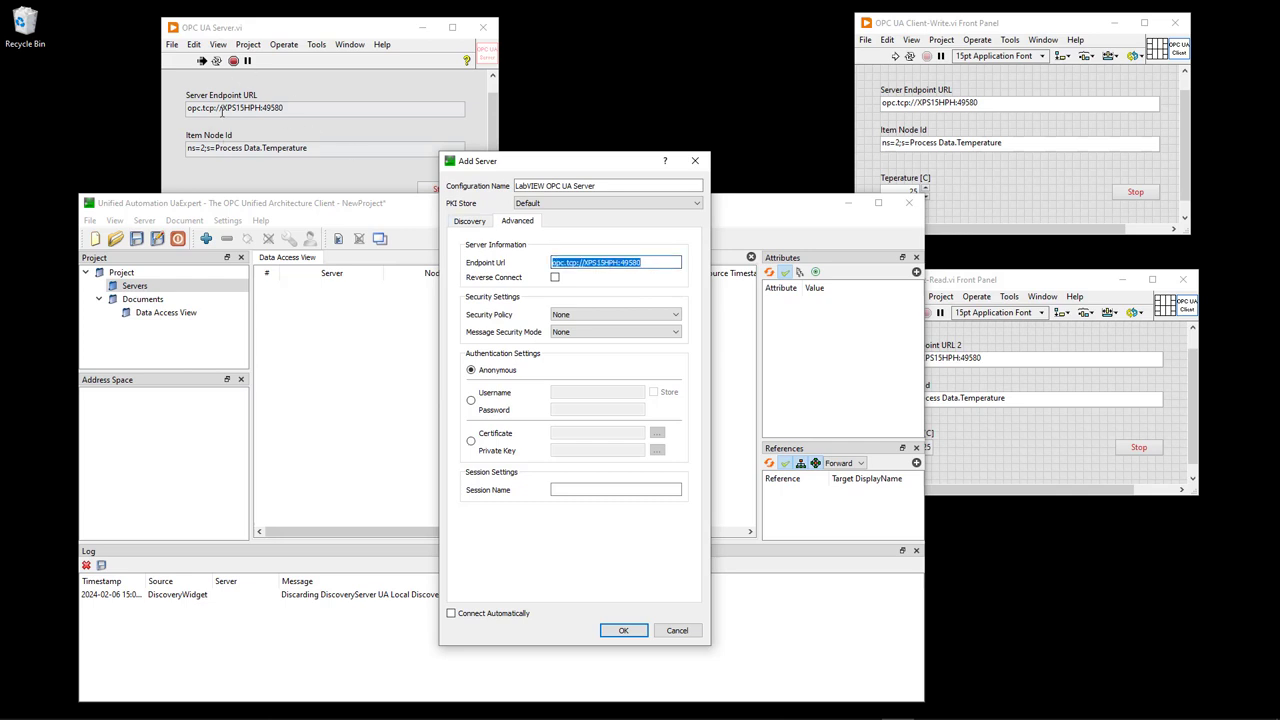
Step: Add the configured LabVIEW OPC UA Server to the project and connect to it
{"action": "left_click", "coordinate": [623, 630]}
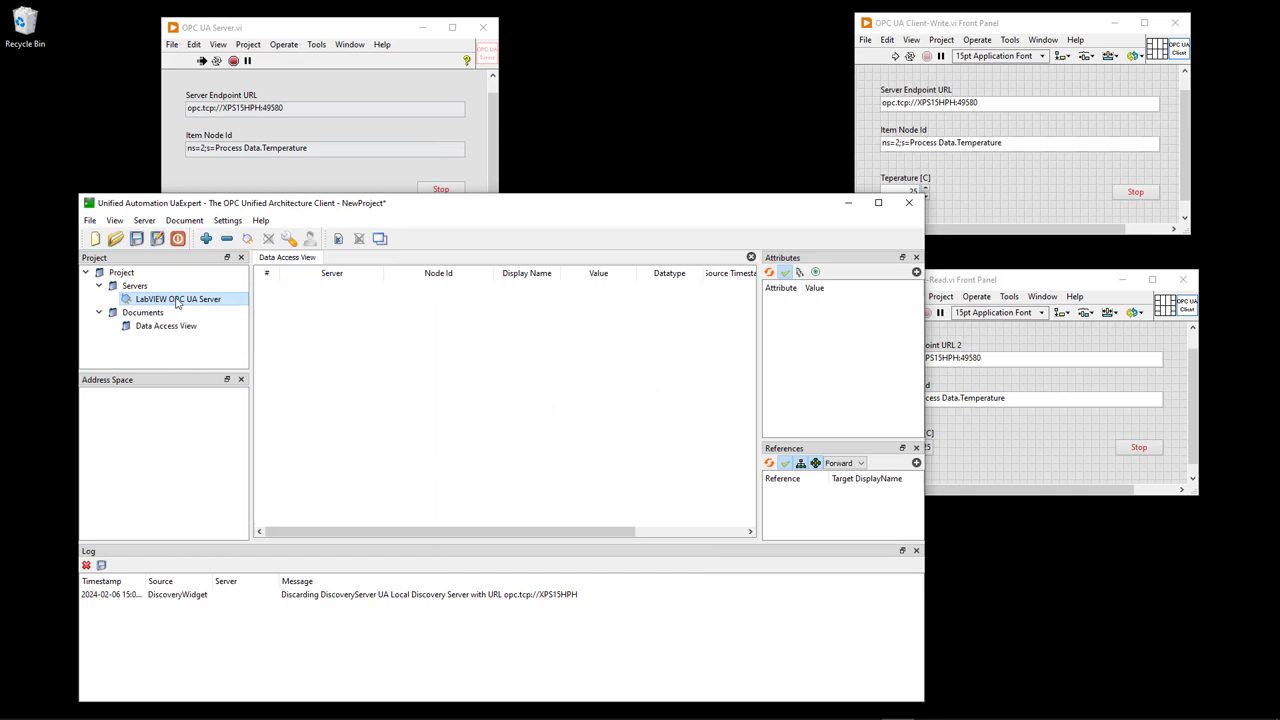
{"action": "right_click", "coordinate": [178, 301]}
{"action": "left_click", "coordinate": [214, 312]}
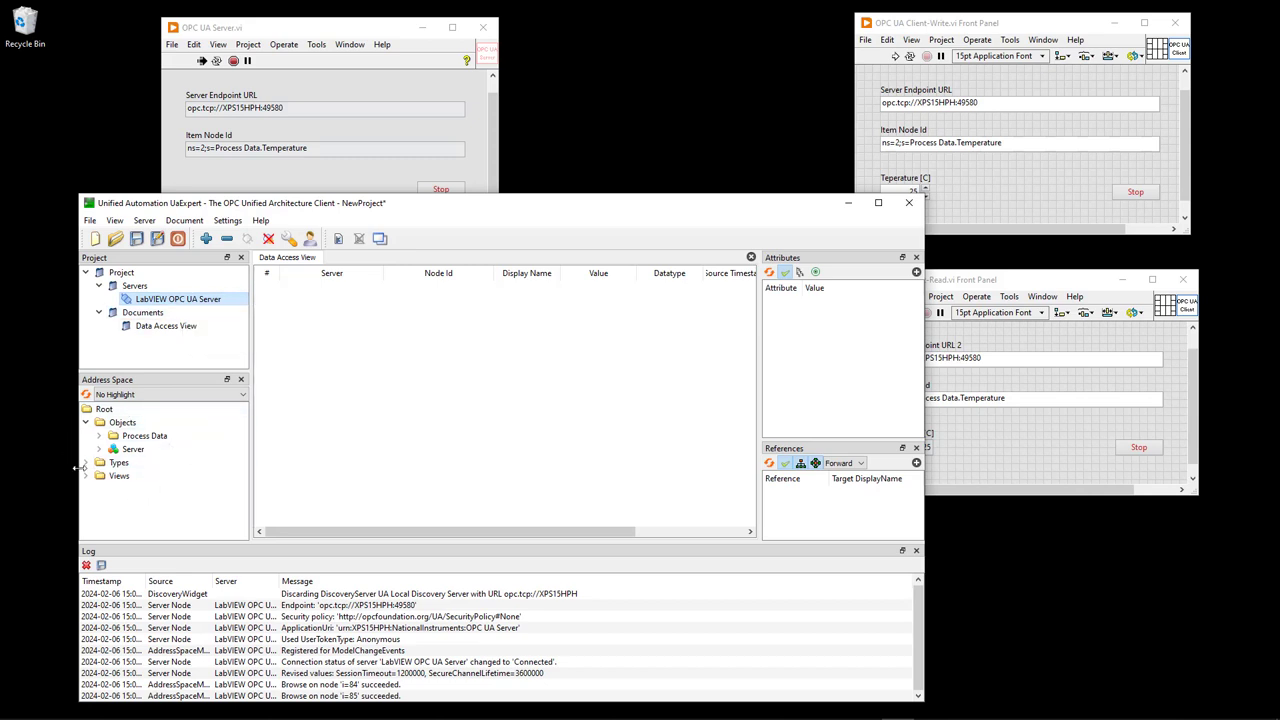
Step: Expand the Process Data object in the address space and add its Temperature variable to the Data Access View
{"action": "left_click", "coordinate": [145, 437]}
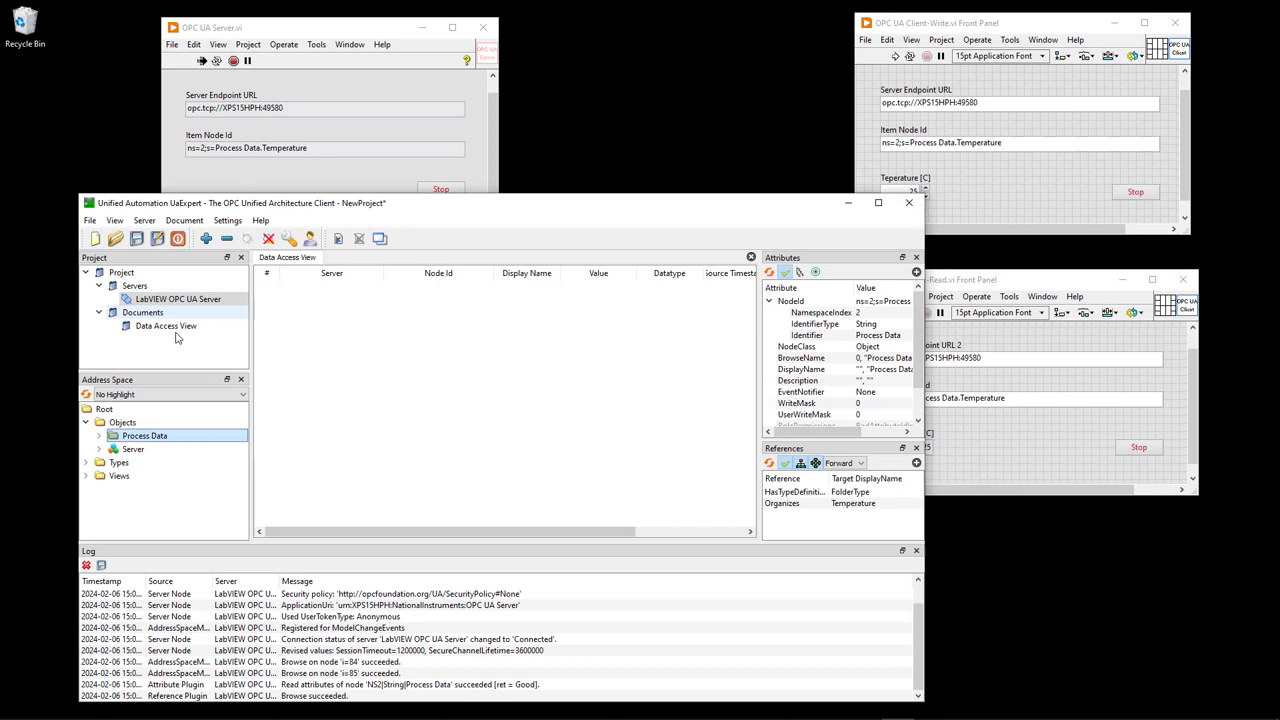
{"action": "left_click", "coordinate": [99, 436]}
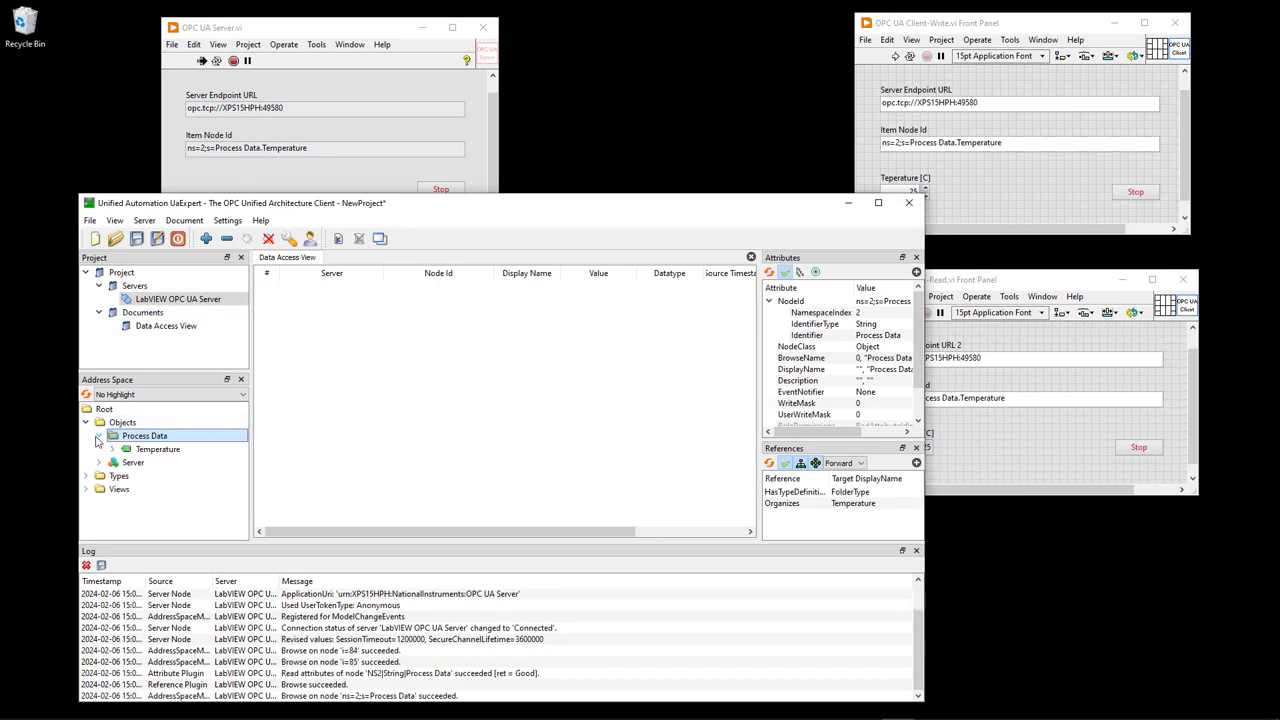
{"action": "left_click", "coordinate": [152, 449]}
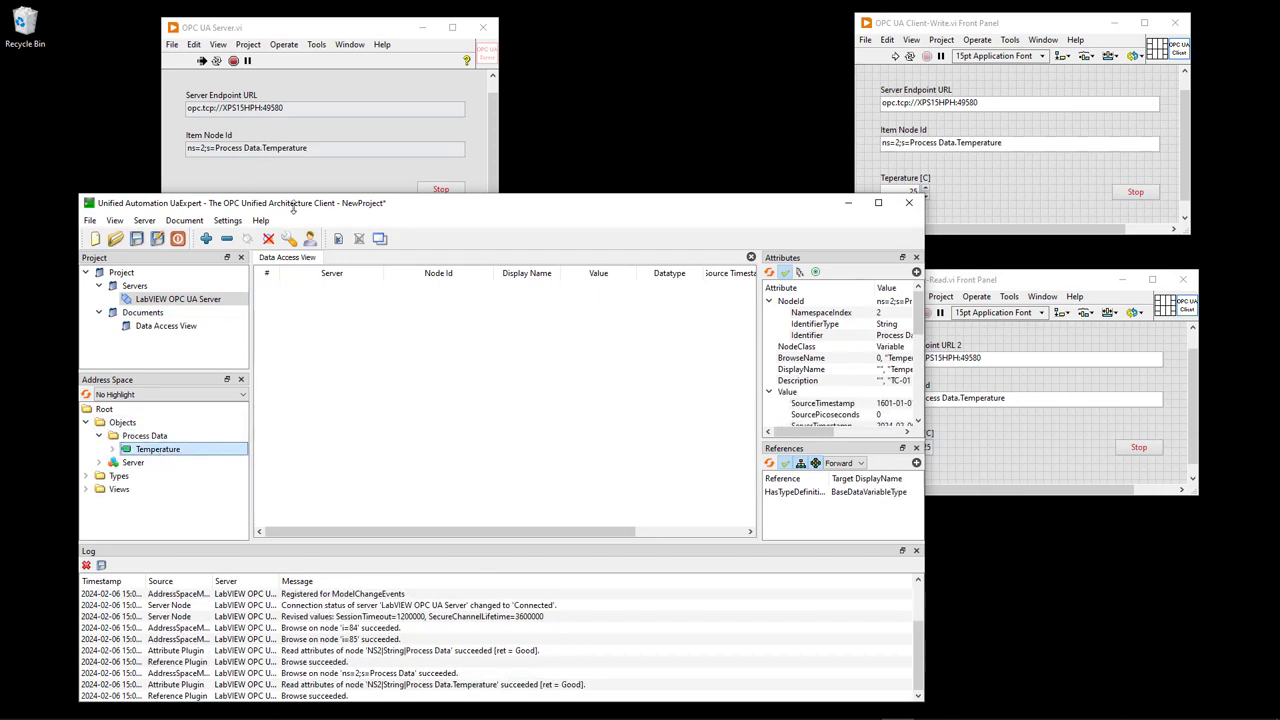
{"action": "left_click_drag", "start_coordinate": [185, 453], "coordinate": [394, 309]}
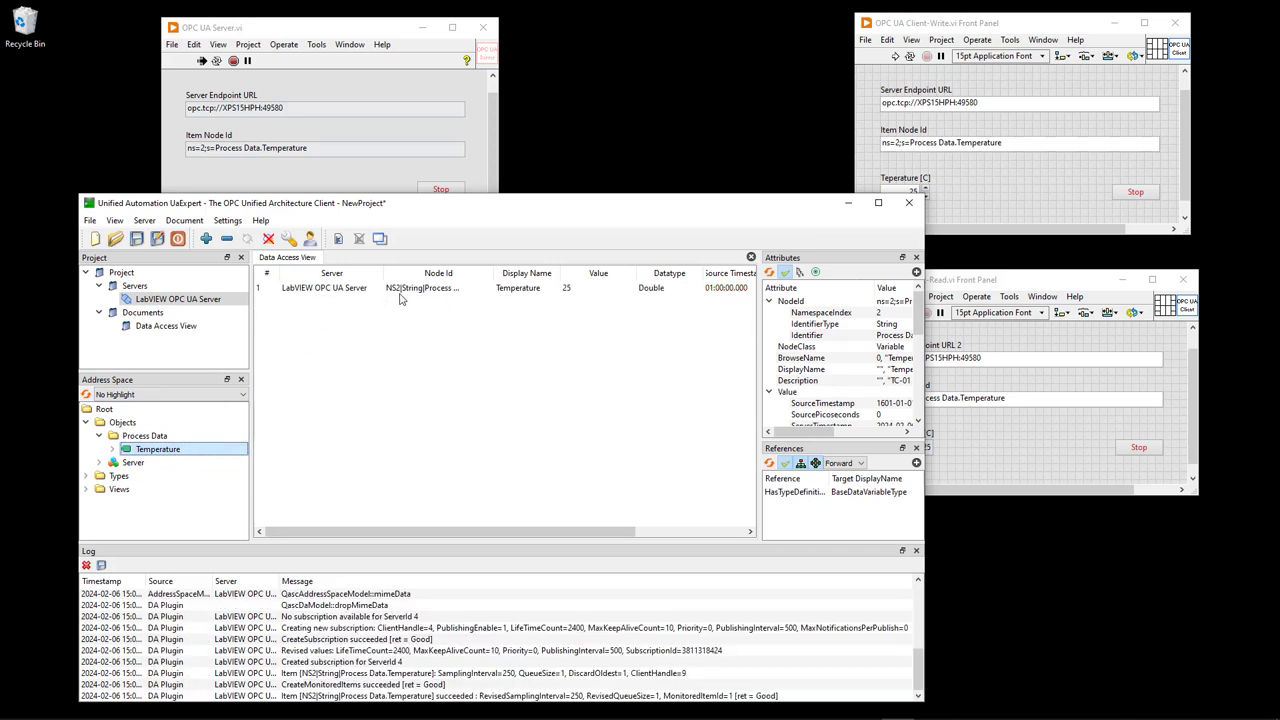
Step: Review the Temperature item's columns in the Data Access View and write 23 as its value
{"action": "left_click", "coordinate": [603, 291]}
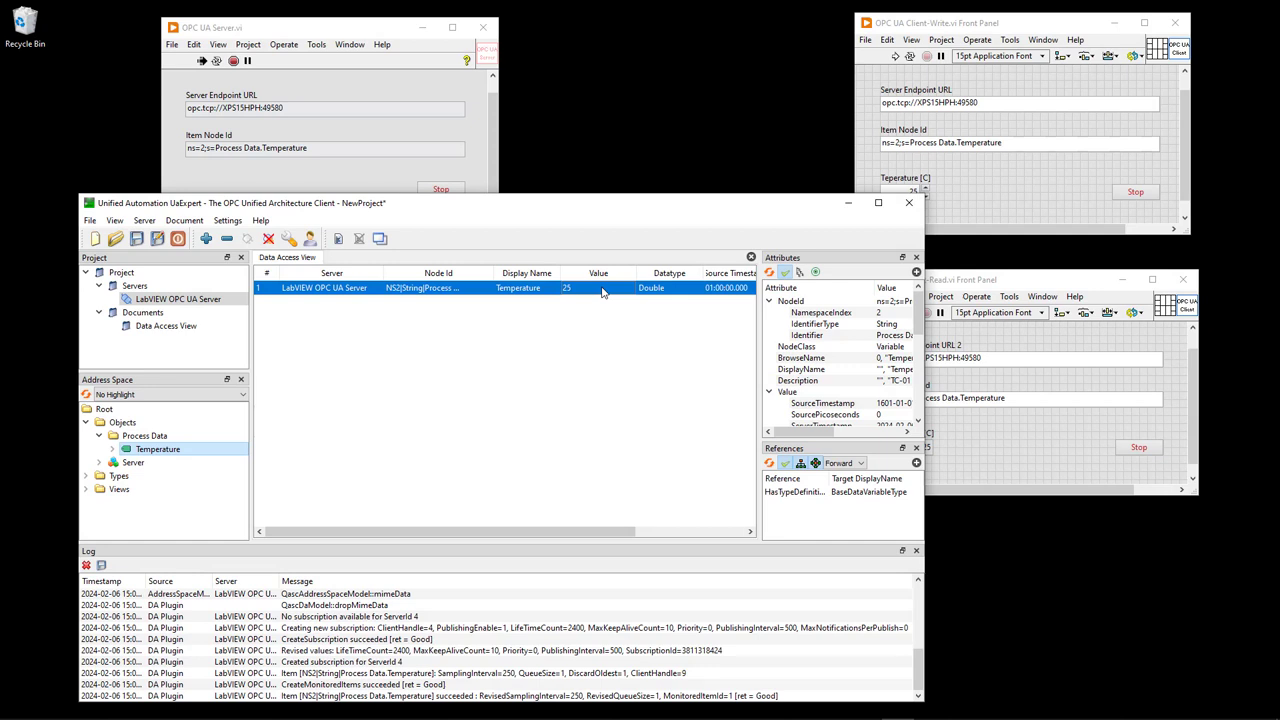
{"action": "left_click_drag", "start_coordinate": [612, 531], "coordinate": [722, 531]}
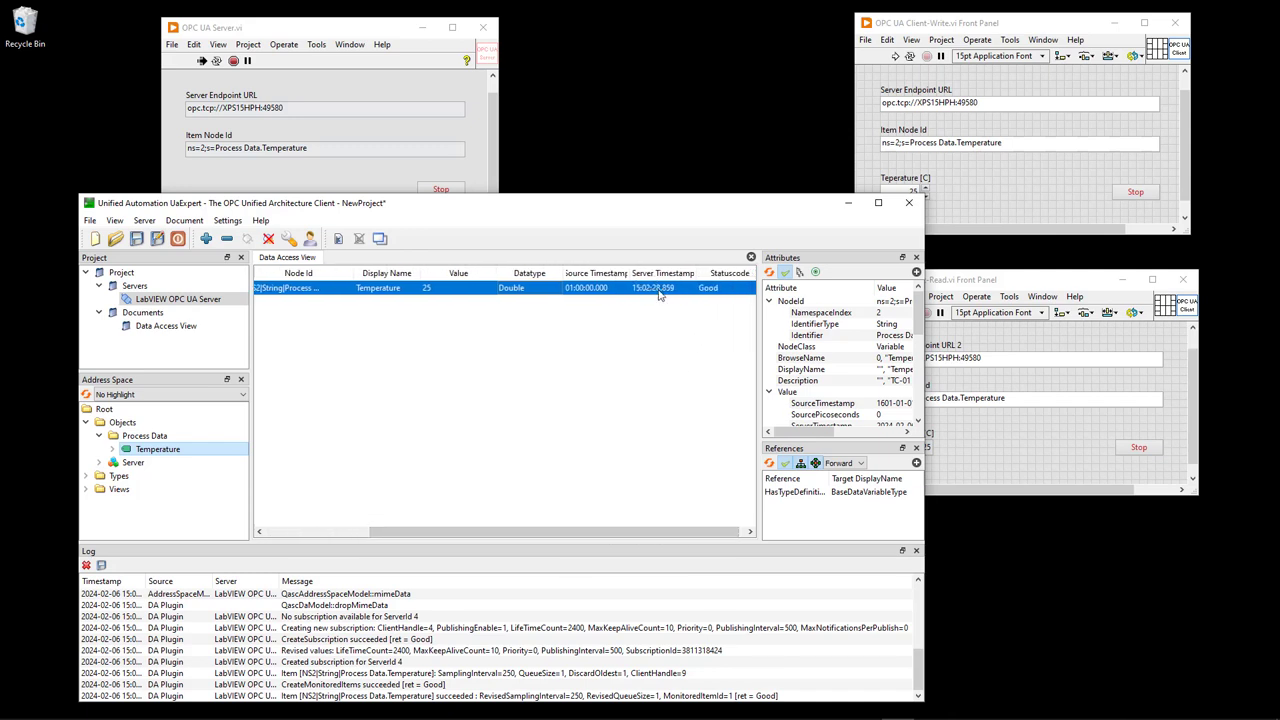
{"action": "left_click_drag", "start_coordinate": [684, 531], "coordinate": [569, 537]}
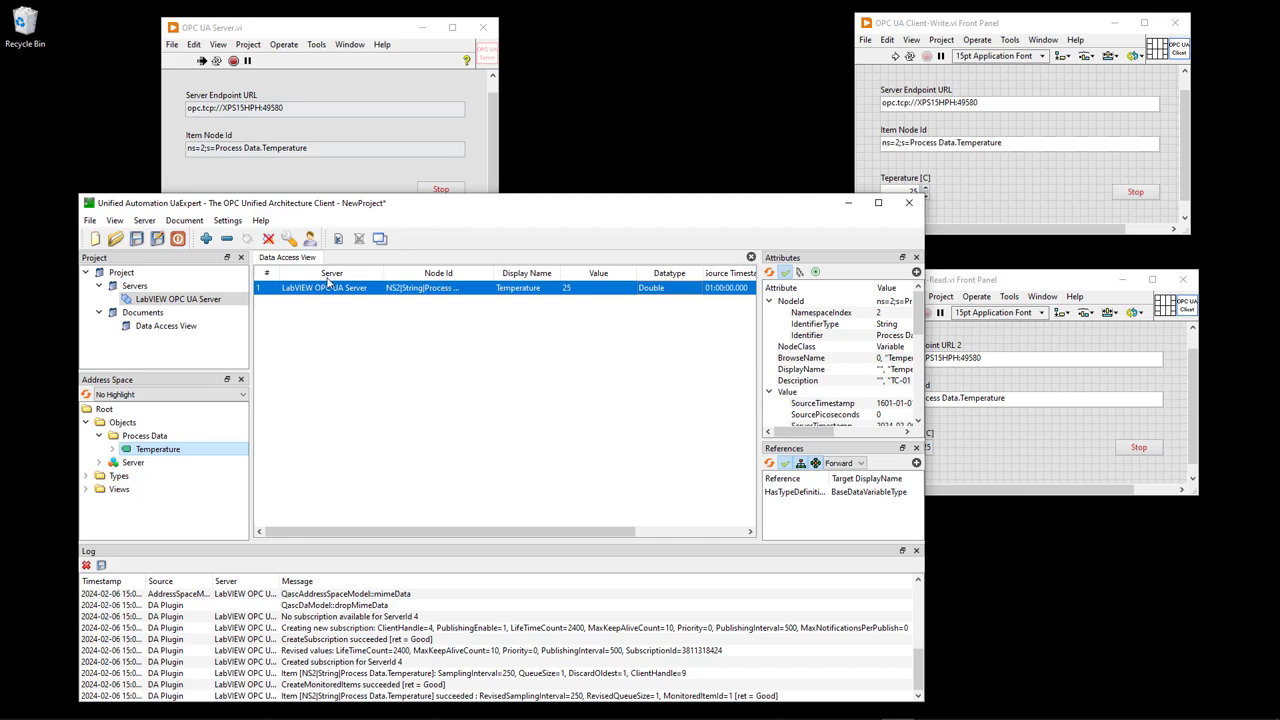
{"action": "left_click", "coordinate": [590, 292]}
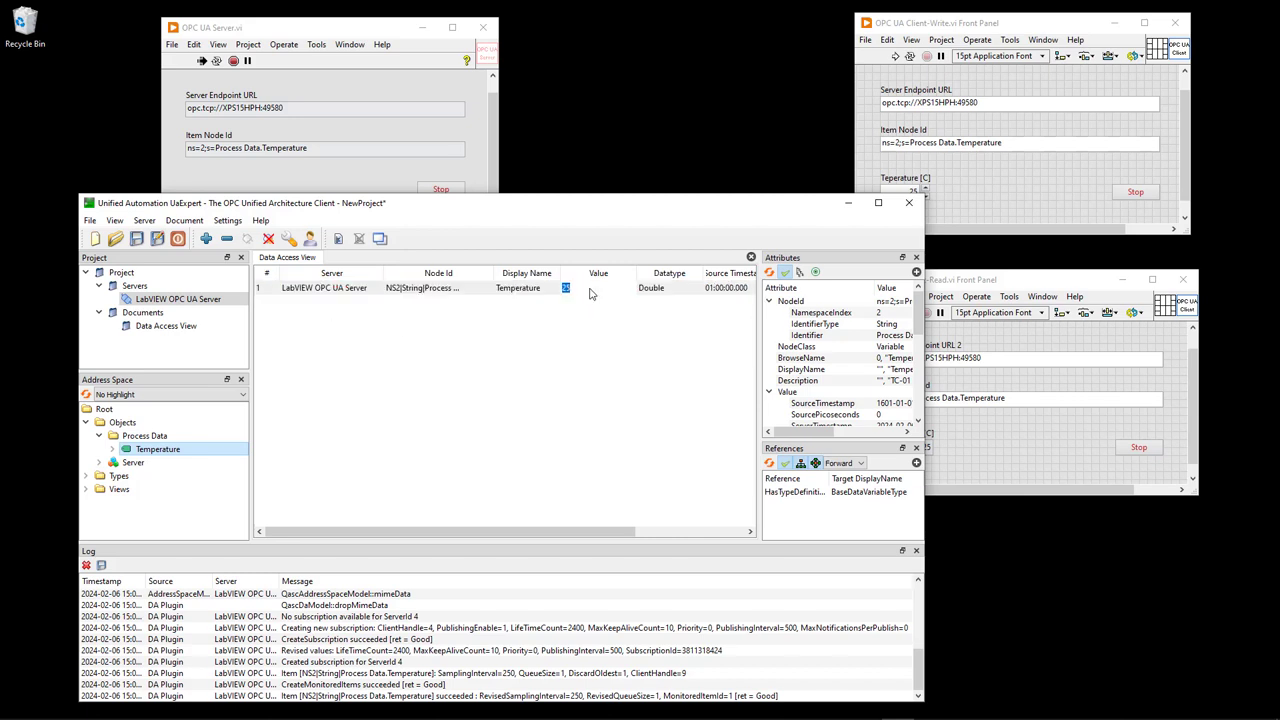
{"action": "type", "text": "23"}
{"action": "key", "text": "Return"}
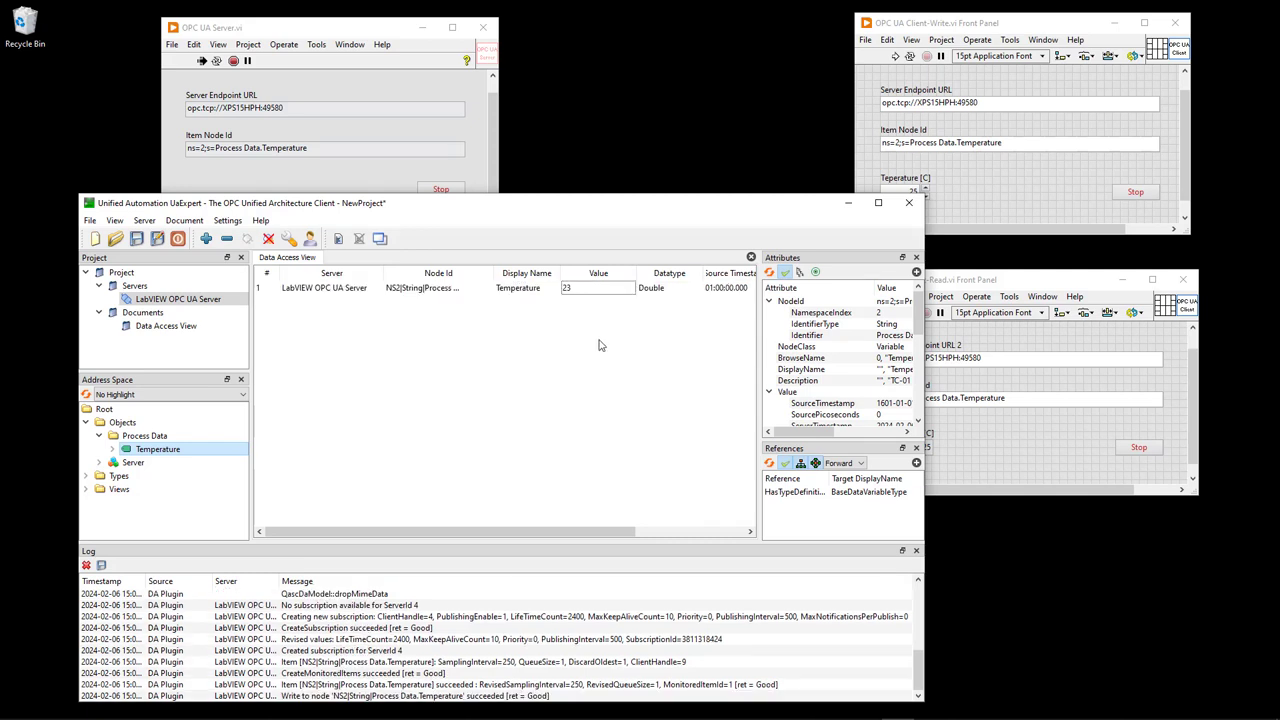
Step: Switch to LabVIEW, run OPC UA Client-Read.vi and OPC UA Client-Write.vi, and set the write client's temperature to 24
{"action": "left_click", "coordinate": [1087, 281]}
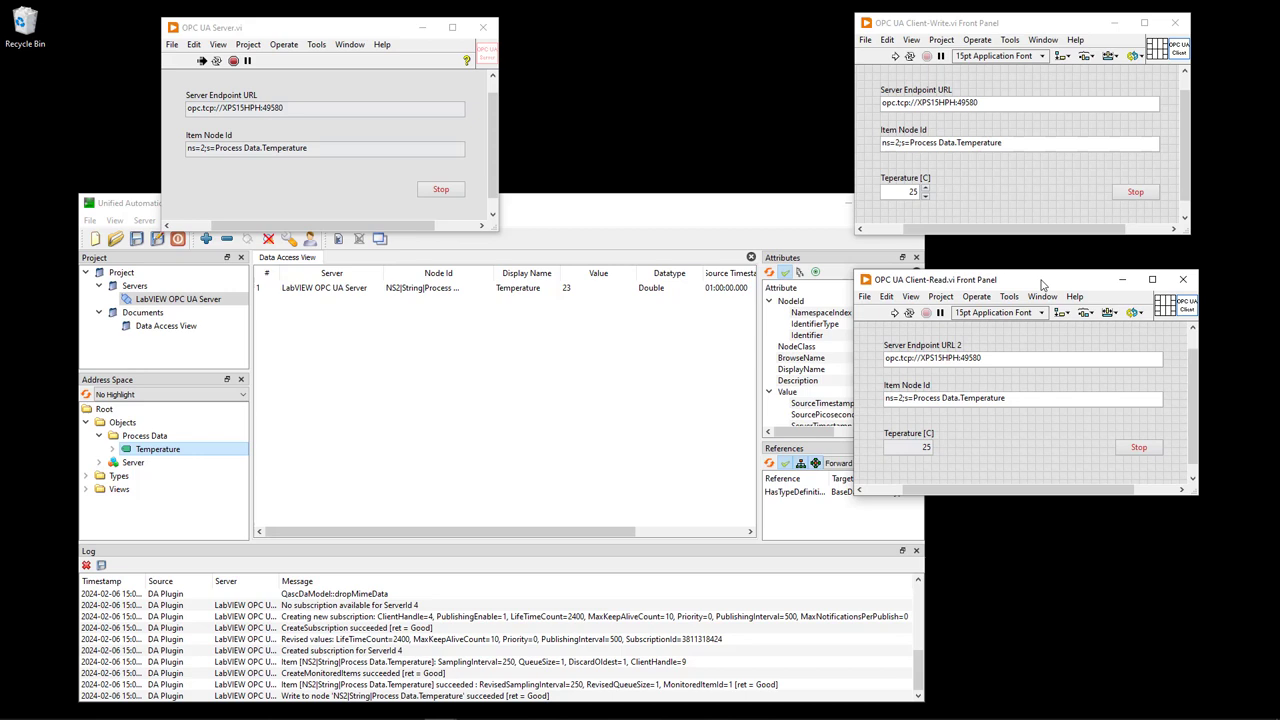
{"action": "left_click", "coordinate": [895, 313]}
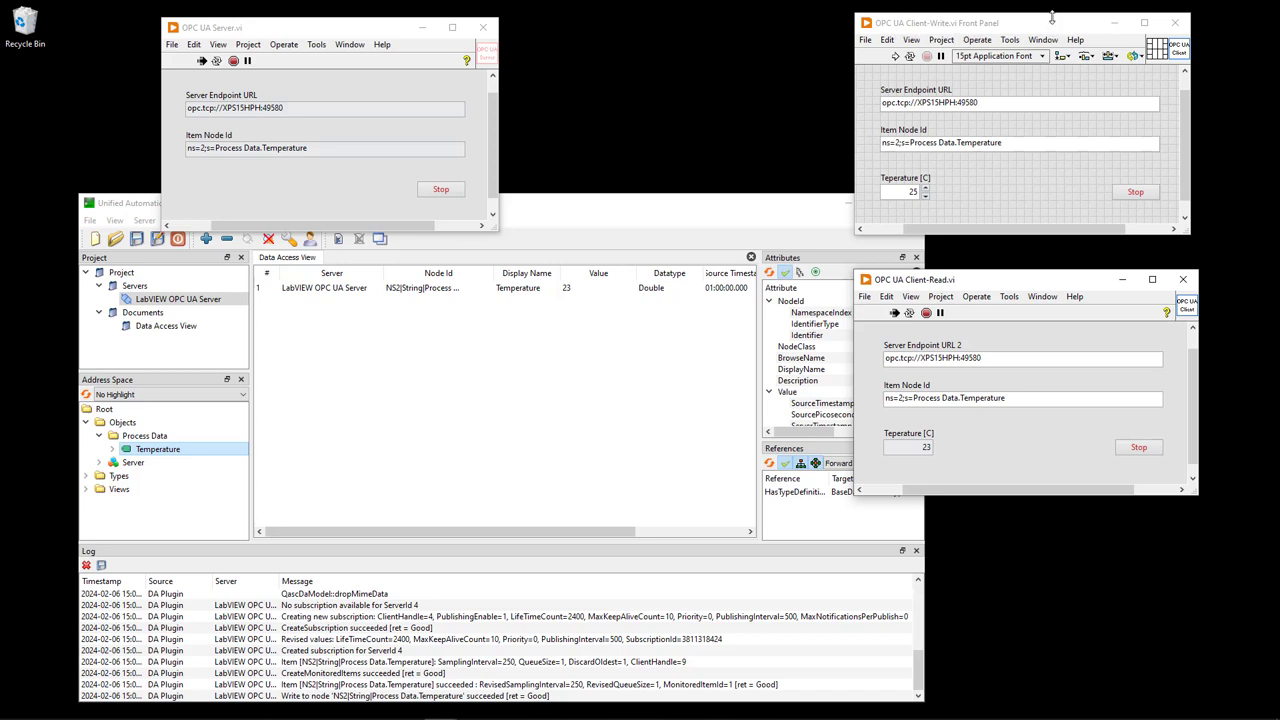
{"action": "left_click", "coordinate": [896, 56]}
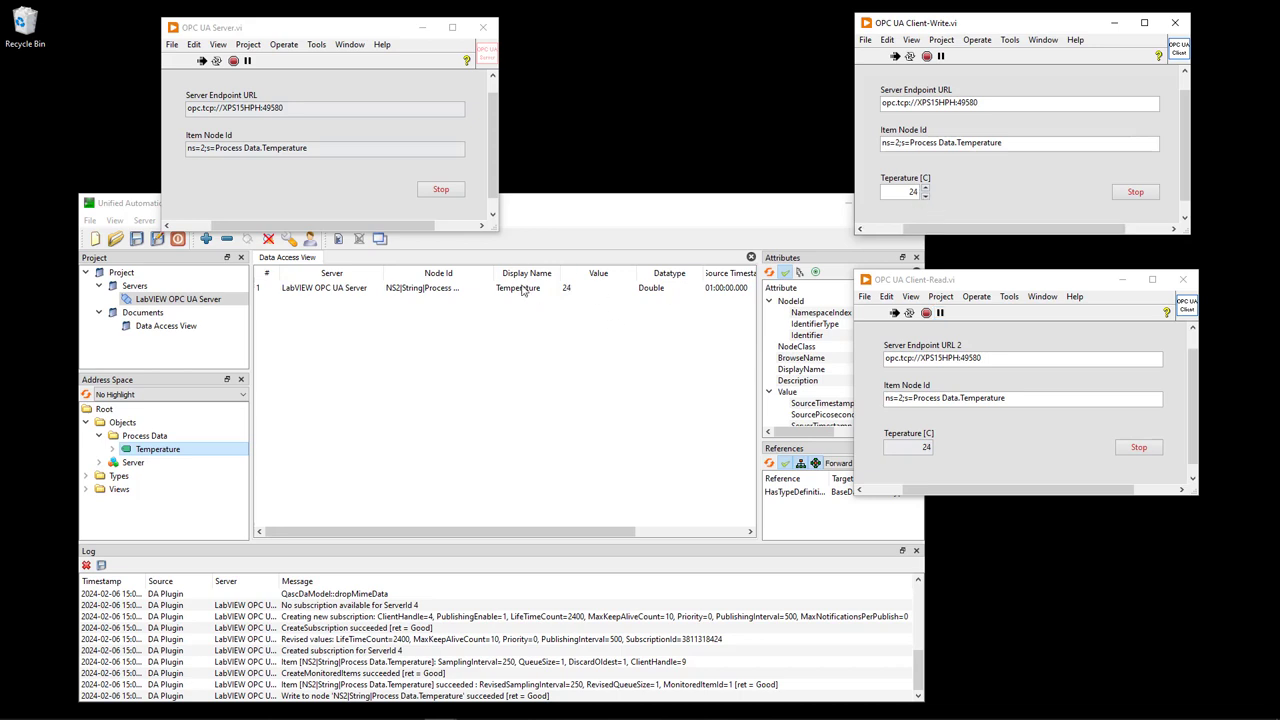
Step: Compare the Temperature value in UaExpert's Data Access View with the reading in OPC UA Client-Read.vi
{"action": "left_click", "coordinate": [562, 213]}
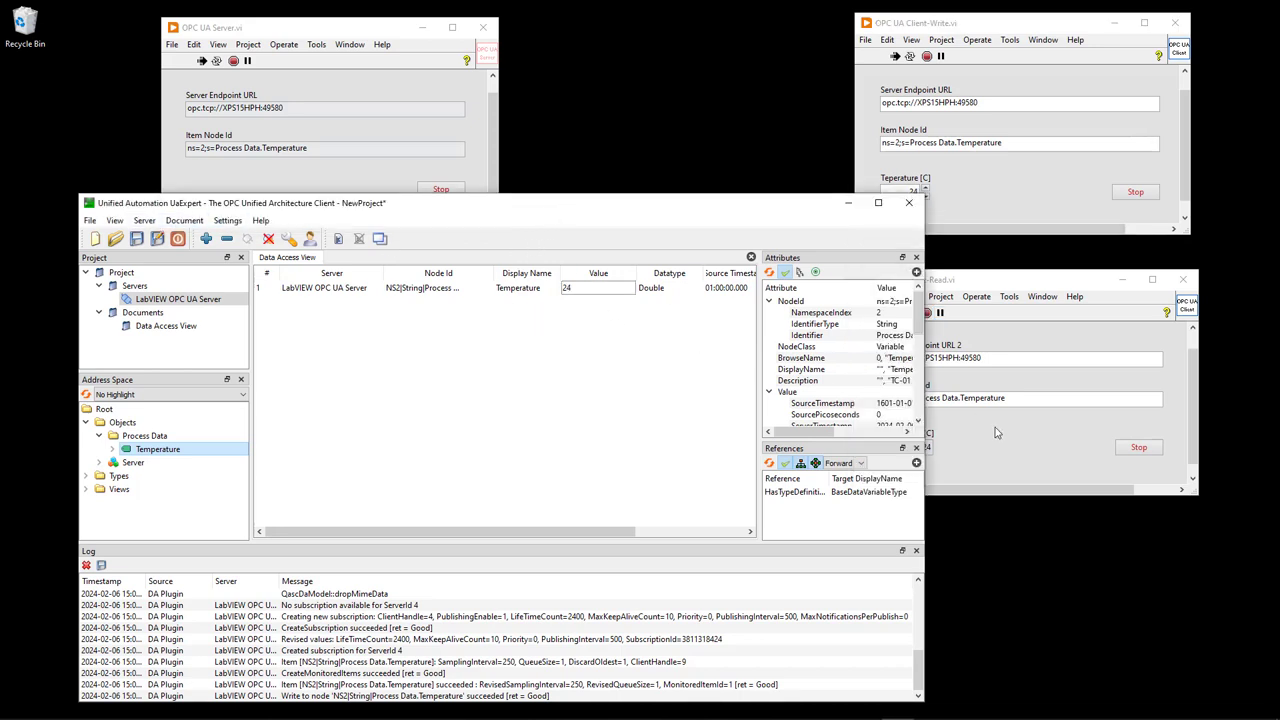
{"action": "left_click", "coordinate": [1046, 430]}
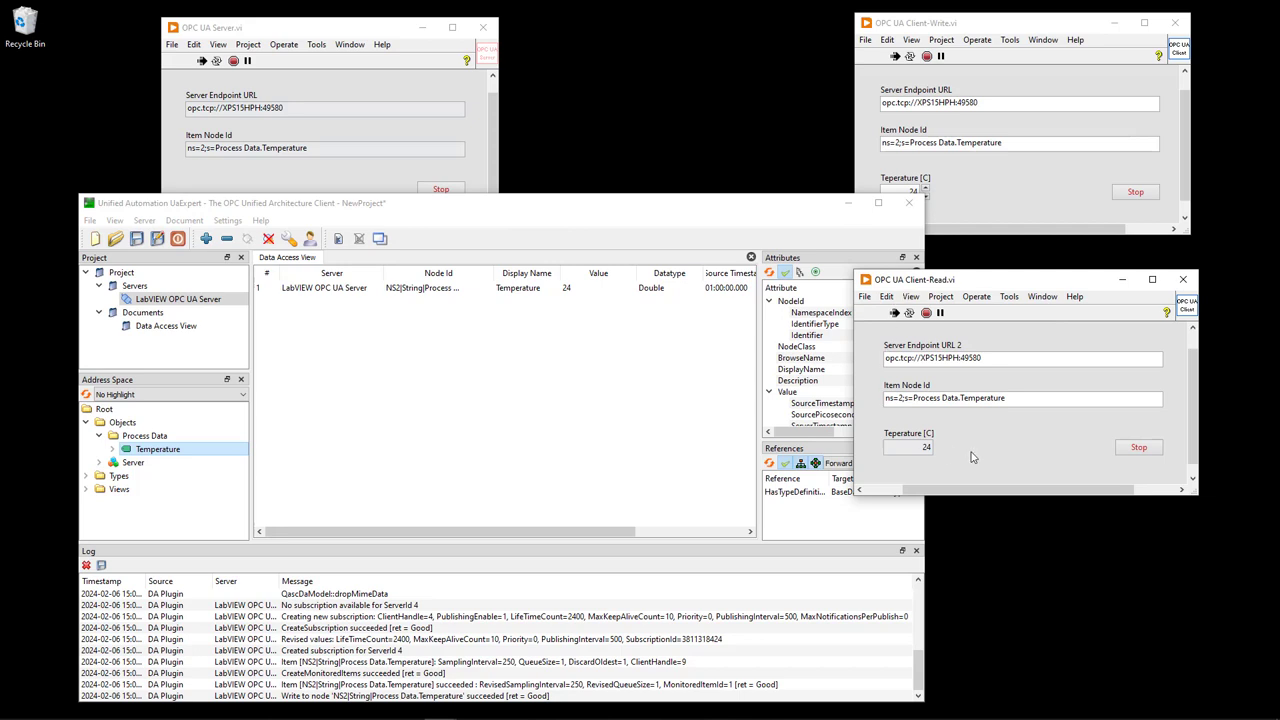
{"action": "left_click", "coordinate": [600, 206]}
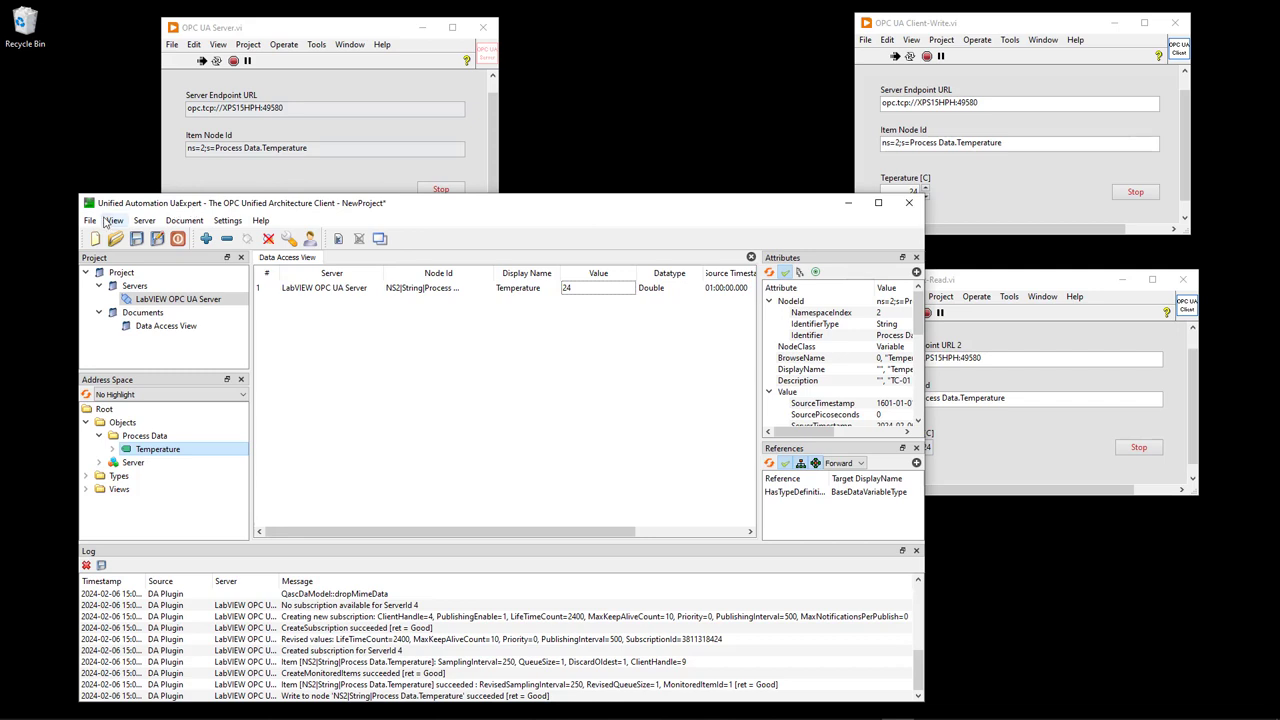
{"action": "left_click_drag", "start_coordinate": [454, 208], "coordinate": [452, 201]}
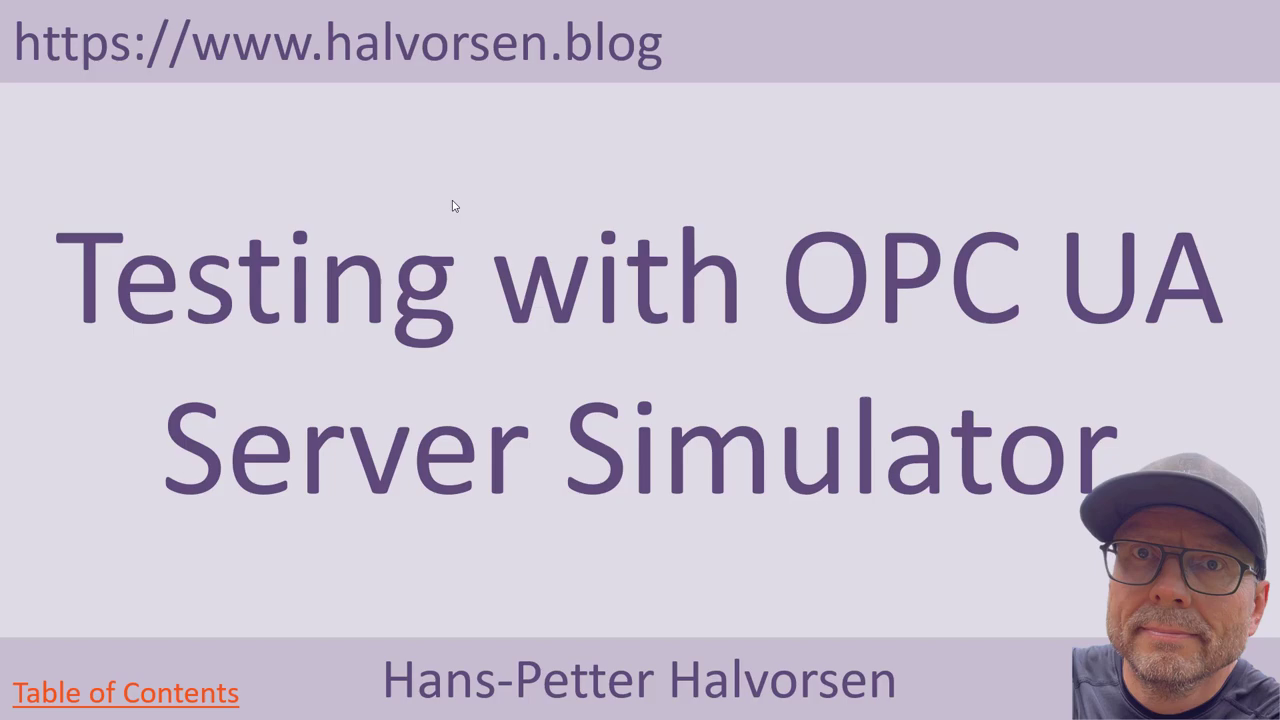
{"action": "left_click", "coordinate": [672, 119]}
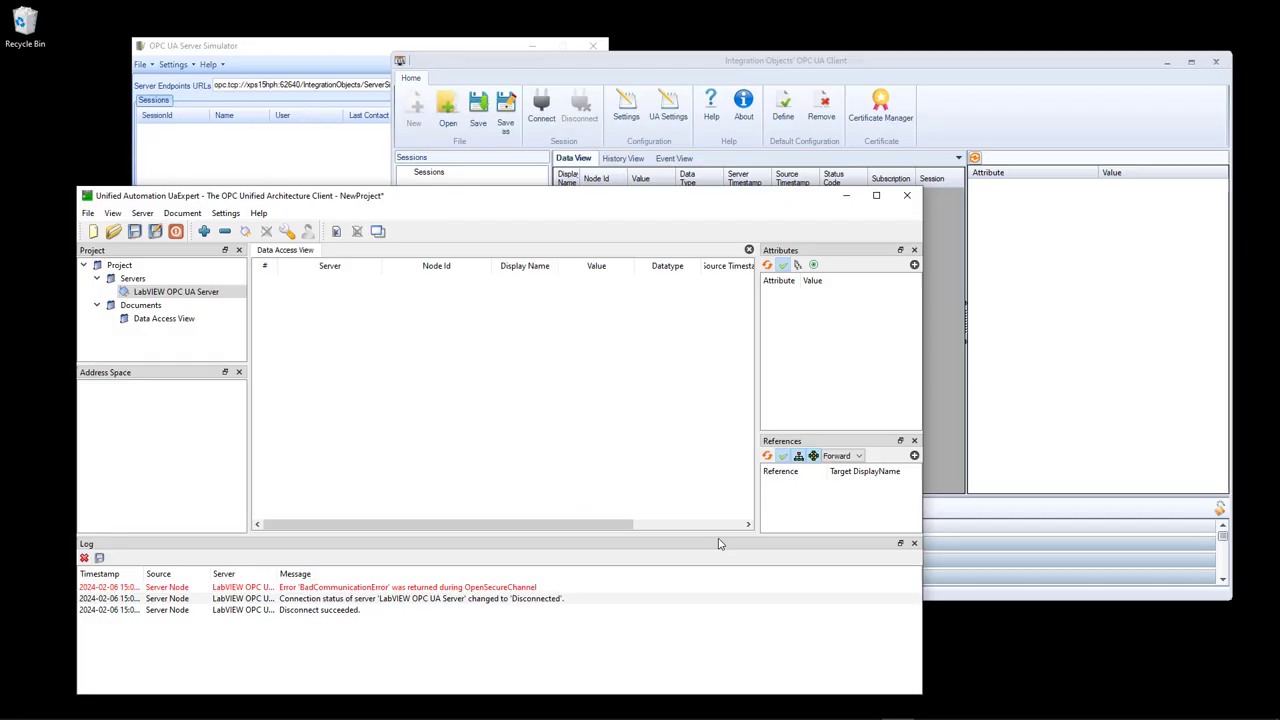
Step: Bring the UaExpert, OPC UA Server Simulator and Integration Objects' OPC UA Client windows forward in turn to examine them
{"action": "mouse_move", "coordinate": [658, 204]}
{"action": "left_mouse_down"}
{"action": "mouse_move", "coordinate": [674, 203]}
{"action": "mouse_move", "coordinate": [643, 217]}
{"action": "mouse_move", "coordinate": [647, 201]}
{"action": "left_mouse_up"}
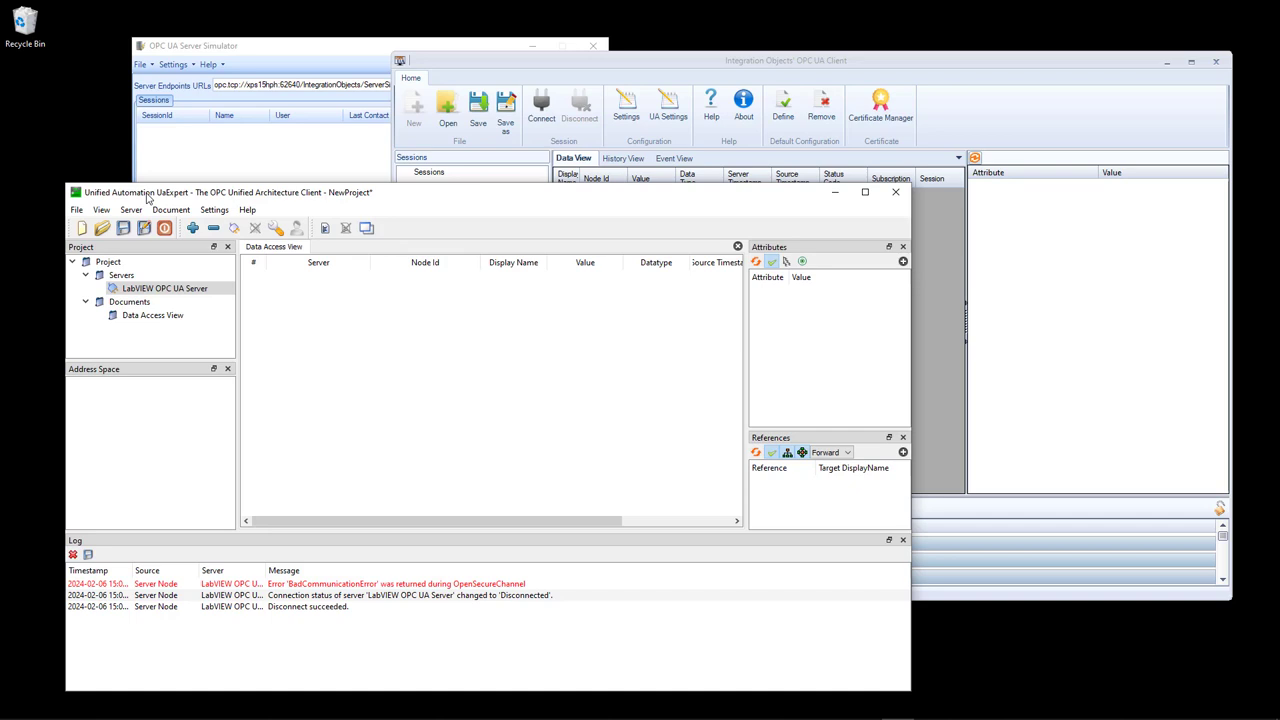
{"action": "mouse_move", "coordinate": [483, 200]}
{"action": "left_mouse_down"}
{"action": "mouse_move", "coordinate": [510, 214]}
{"action": "mouse_move", "coordinate": [469, 212]}
{"action": "left_mouse_up"}
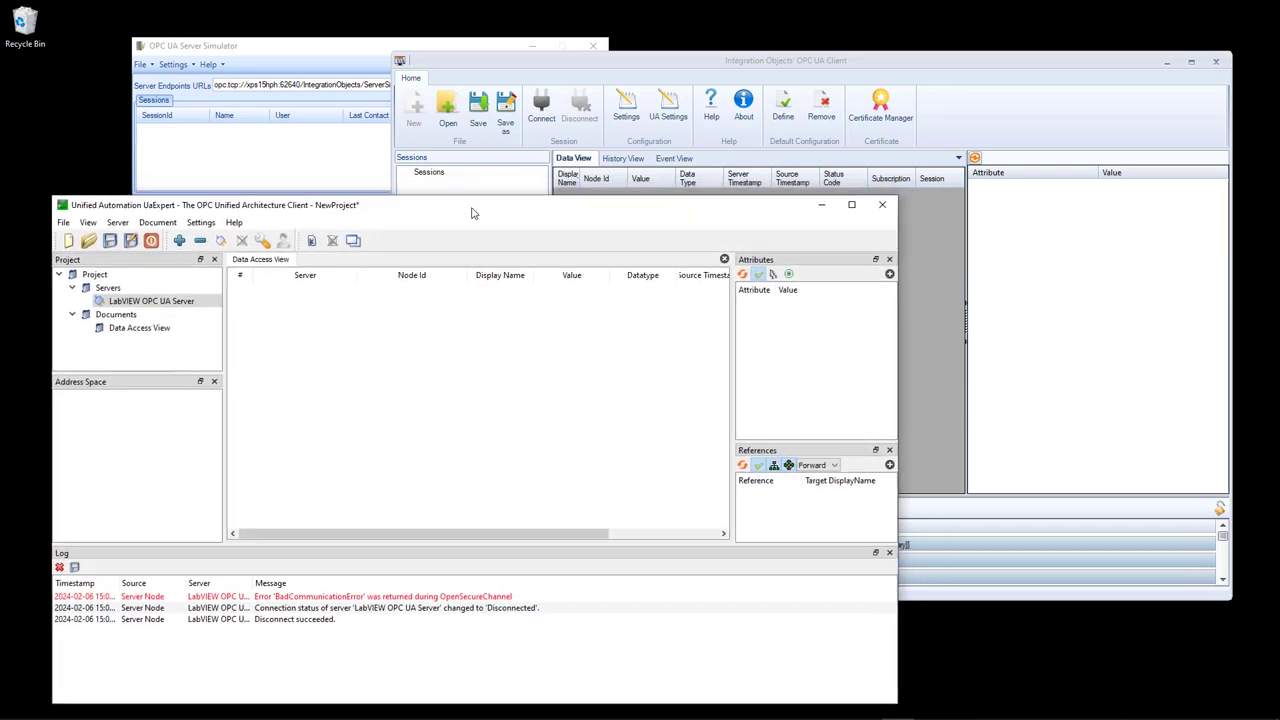
{"action": "left_click", "coordinate": [316, 50]}
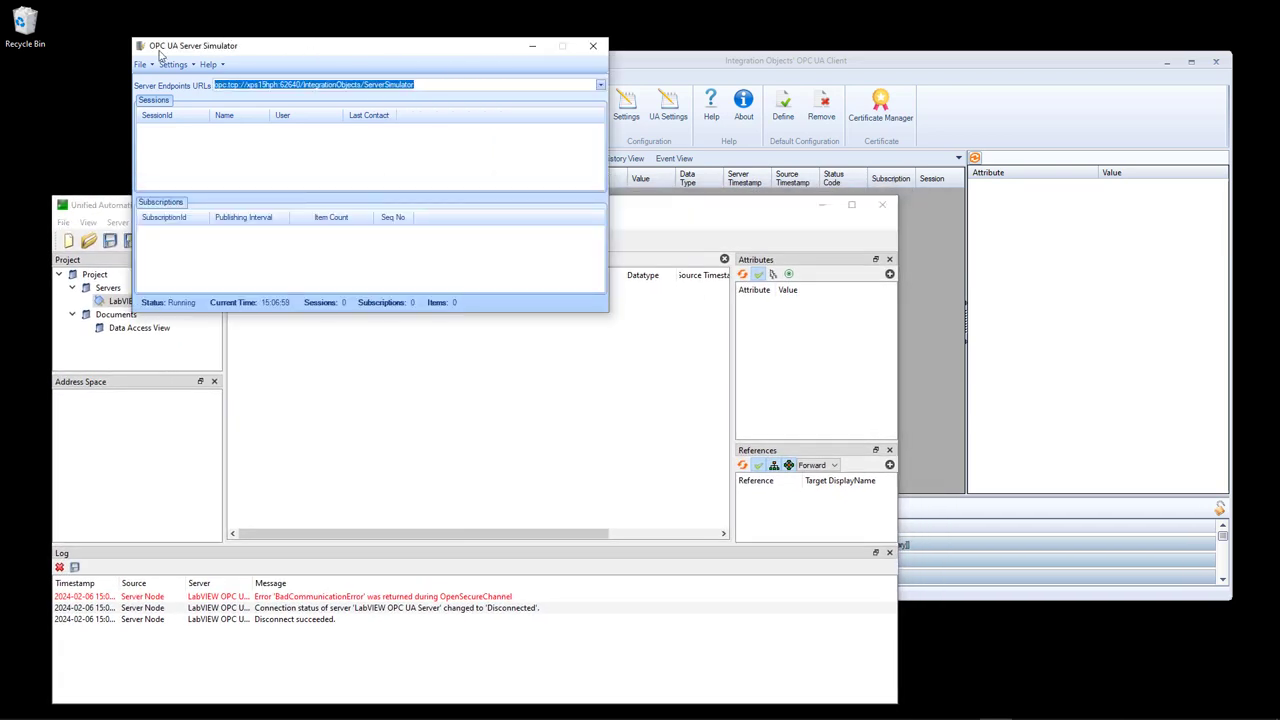
{"action": "left_click_drag", "start_coordinate": [321, 52], "coordinate": [309, 48]}
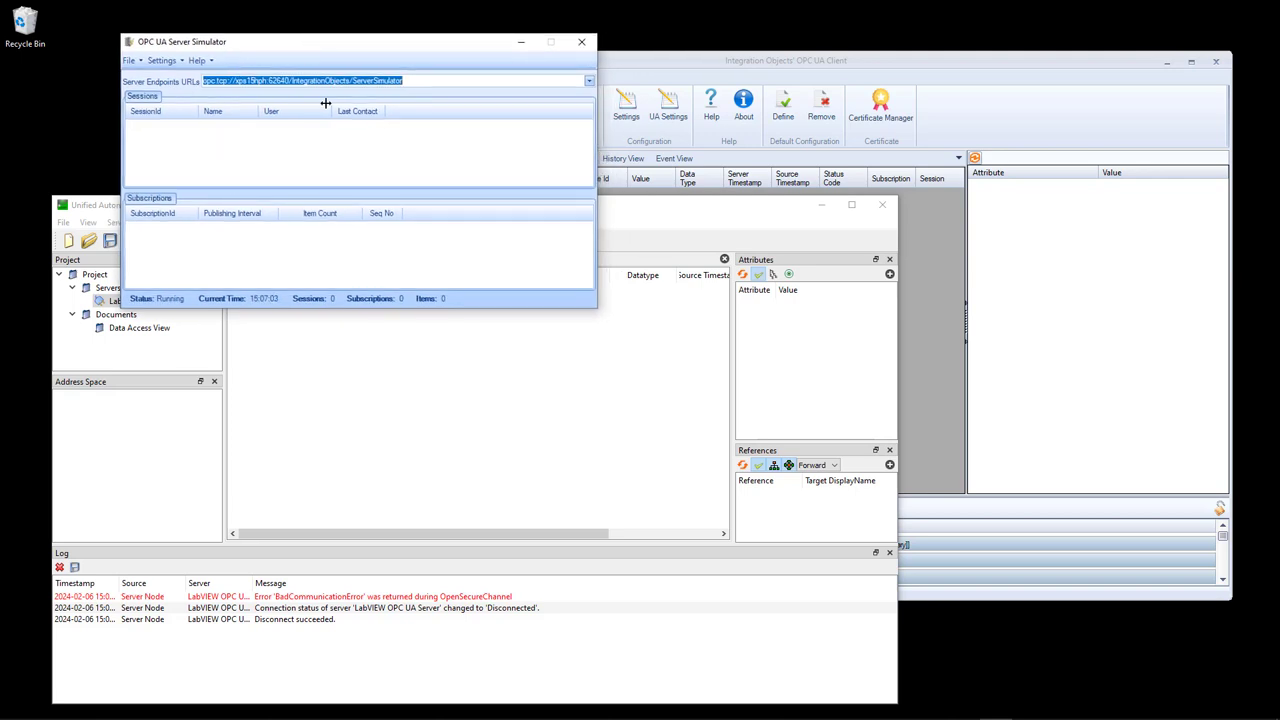
{"action": "left_click", "coordinate": [991, 60]}
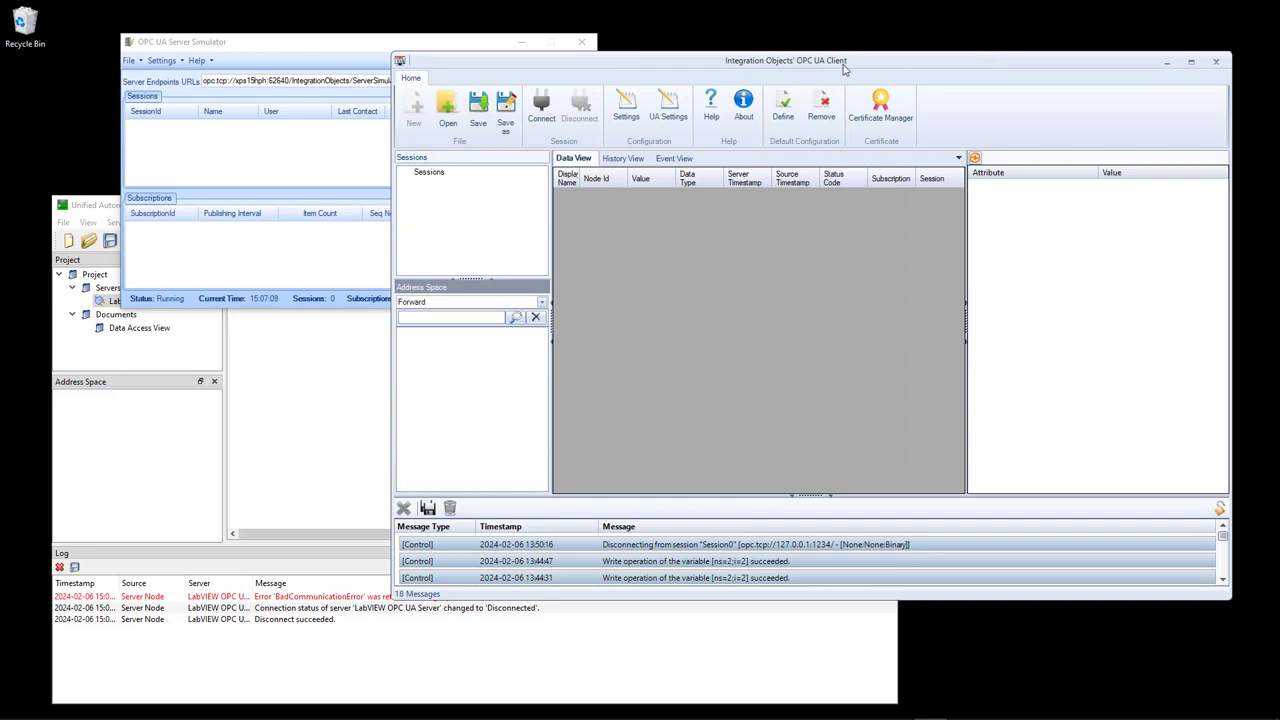
{"action": "left_click_drag", "start_coordinate": [901, 65], "coordinate": [928, 68]}
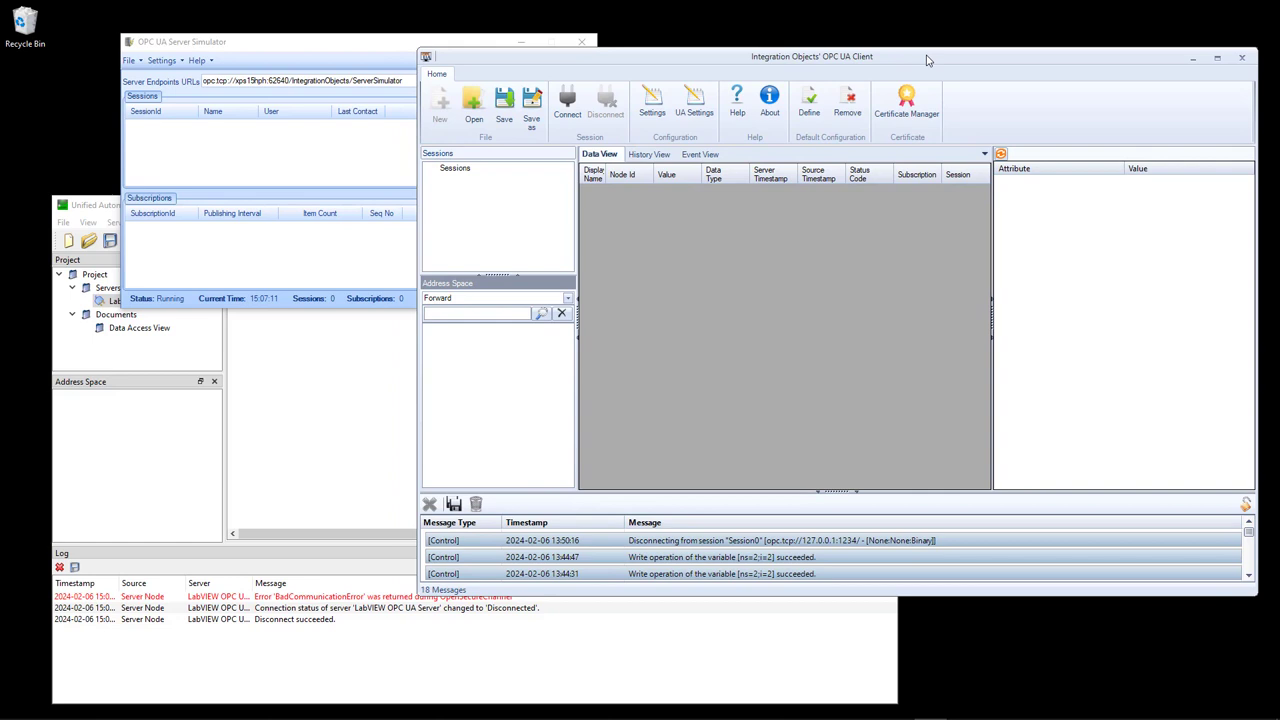
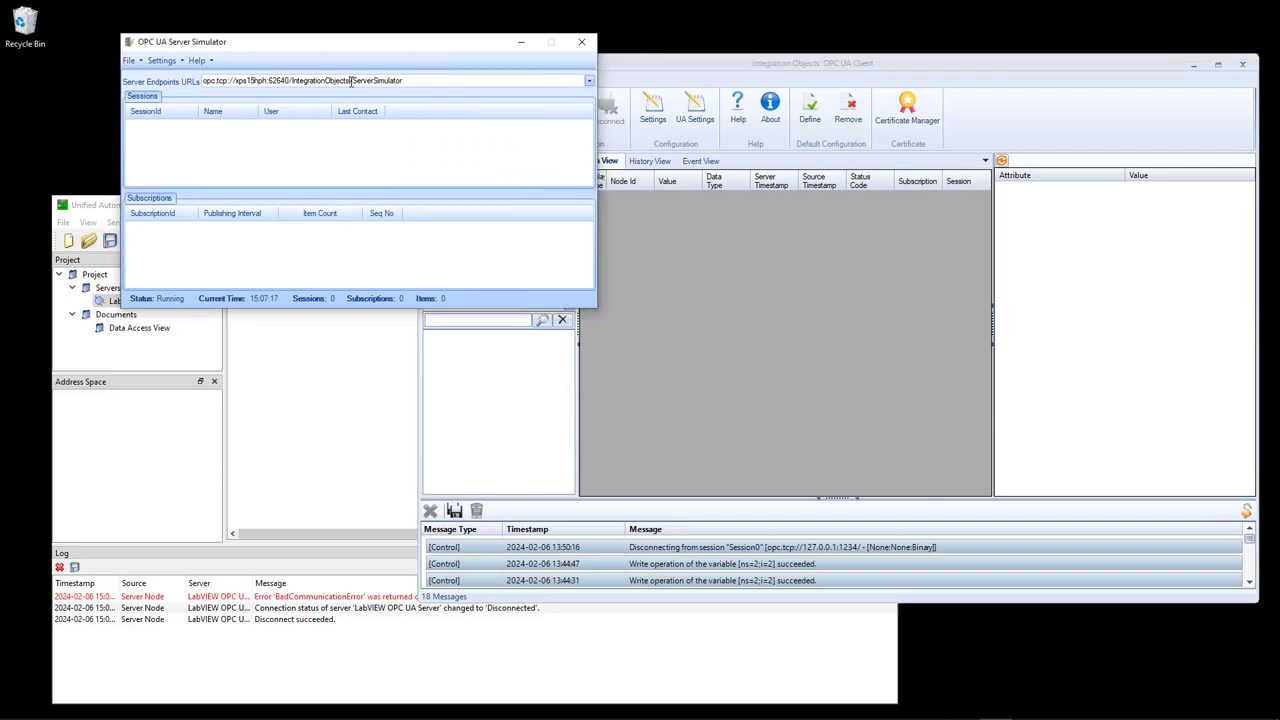
Step: Copy the endpoint URL opc.tcp://xps15hph:62640/IntegrationObjects/ServerSimulator from OPC UA Server Simulator into a new UaExpert server's endpoint URL
{"action": "left_click_drag", "start_coordinate": [403, 80], "coordinate": [201, 82]}
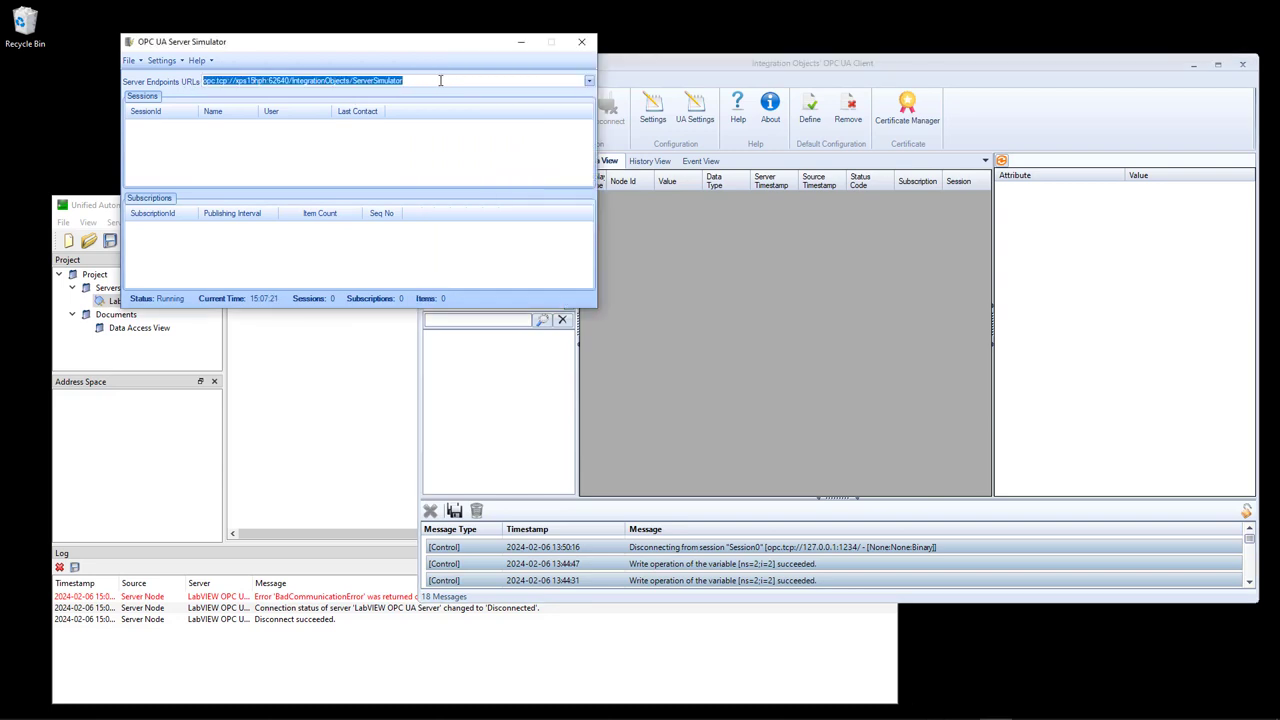
{"action": "left_click", "coordinate": [340, 362]}
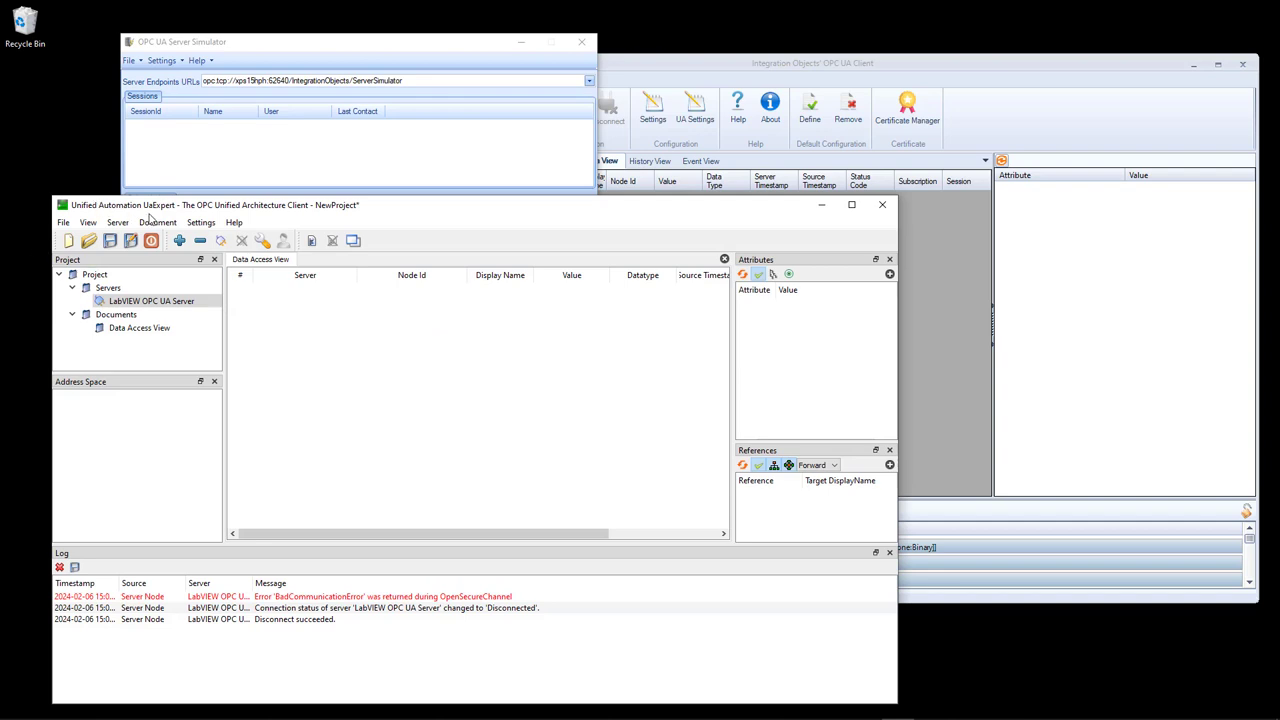
{"action": "left_click", "coordinate": [115, 289]}
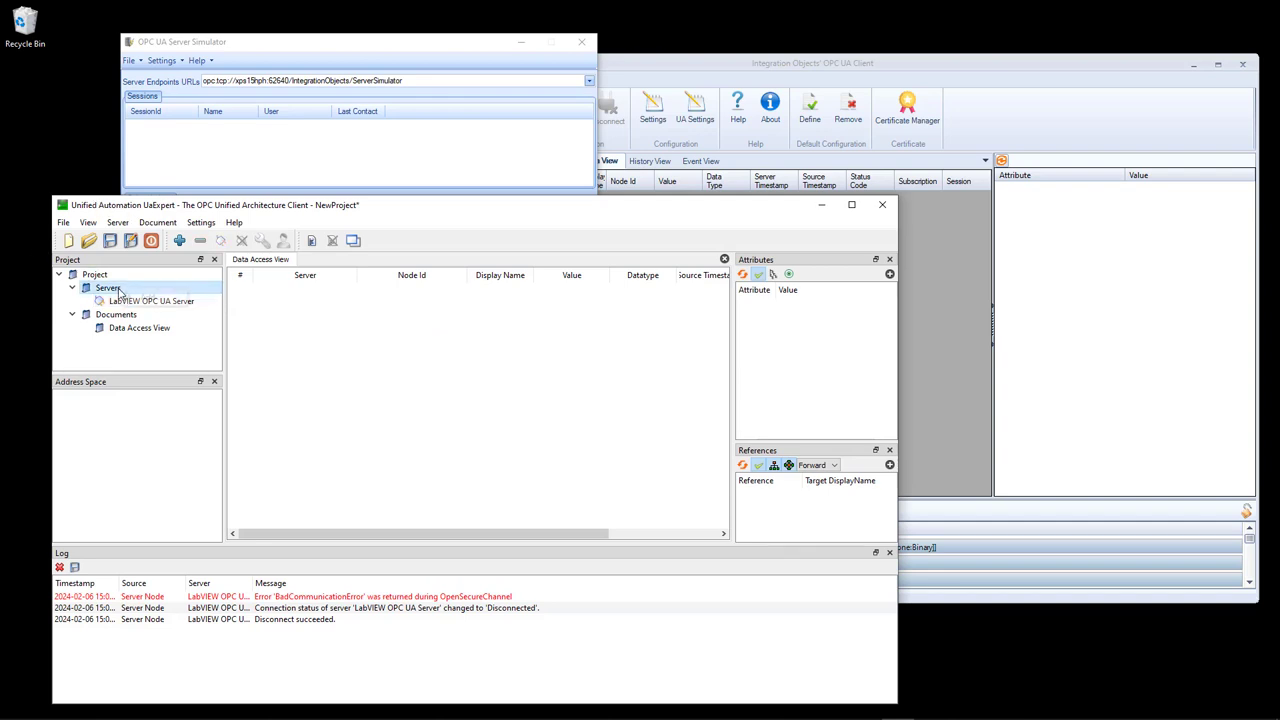
{"action": "double_click", "coordinate": [150, 292]}
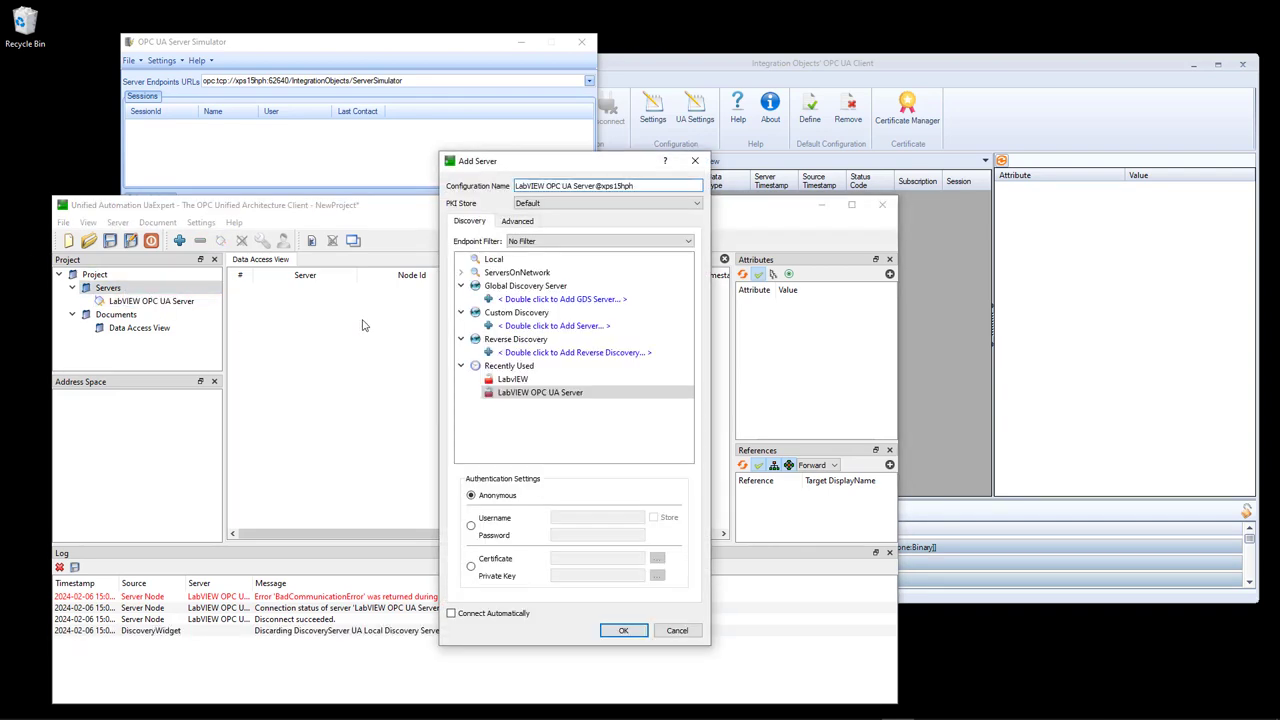
{"action": "left_click", "coordinate": [520, 221]}
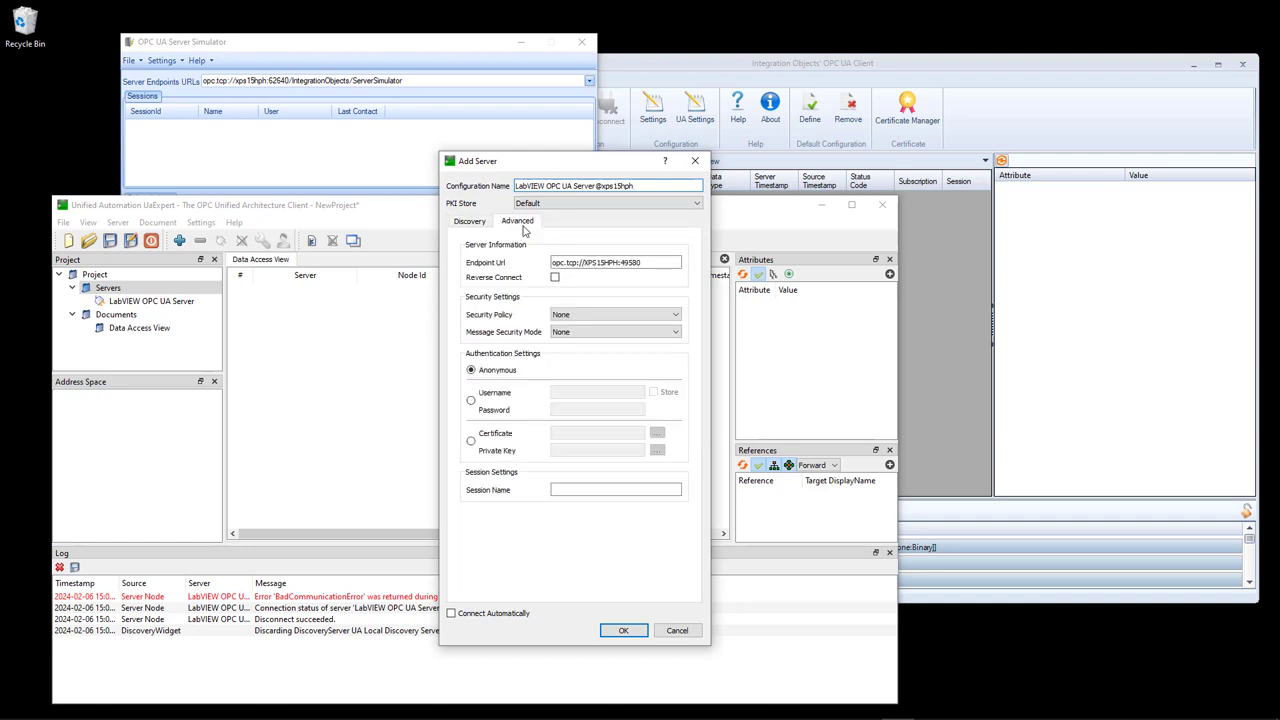
{"action": "triple_click", "coordinate": [655, 262]}
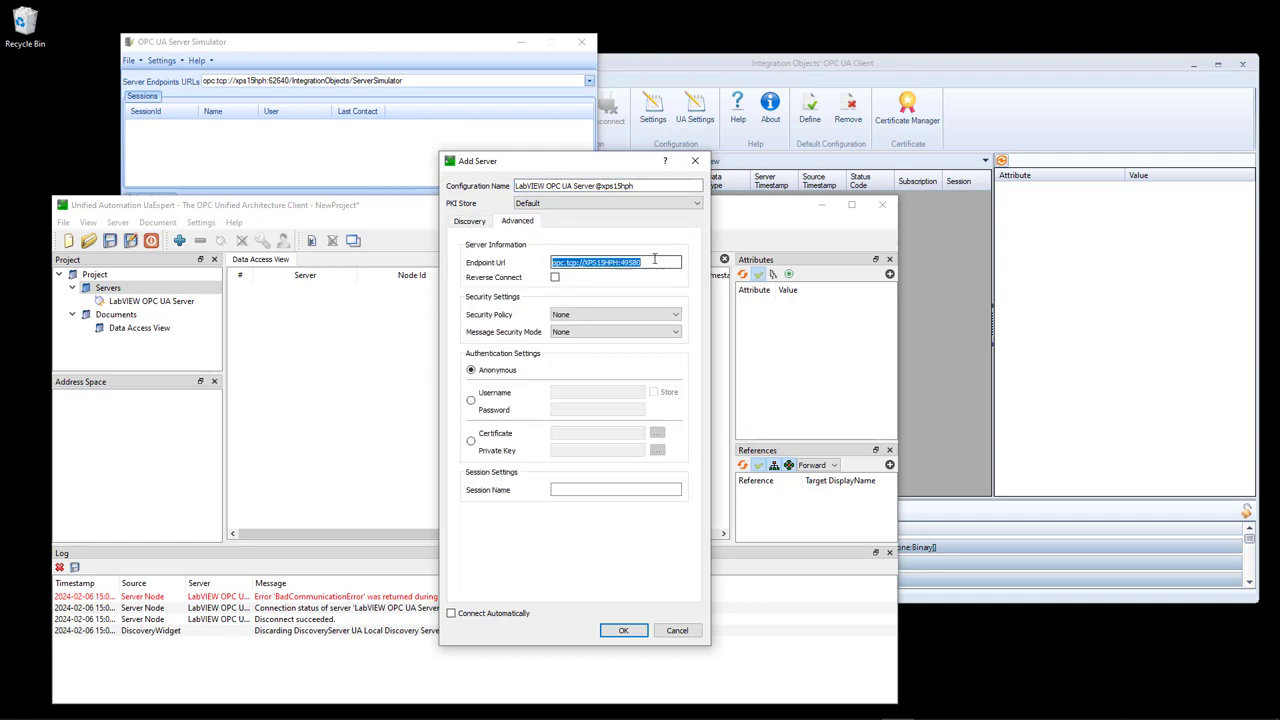
{"action": "key", "text": "ctrl+v"}
Step: Name the new server configuration OPC UA Server Simulator and add it to the project
{"action": "left_click", "coordinate": [567, 188]}
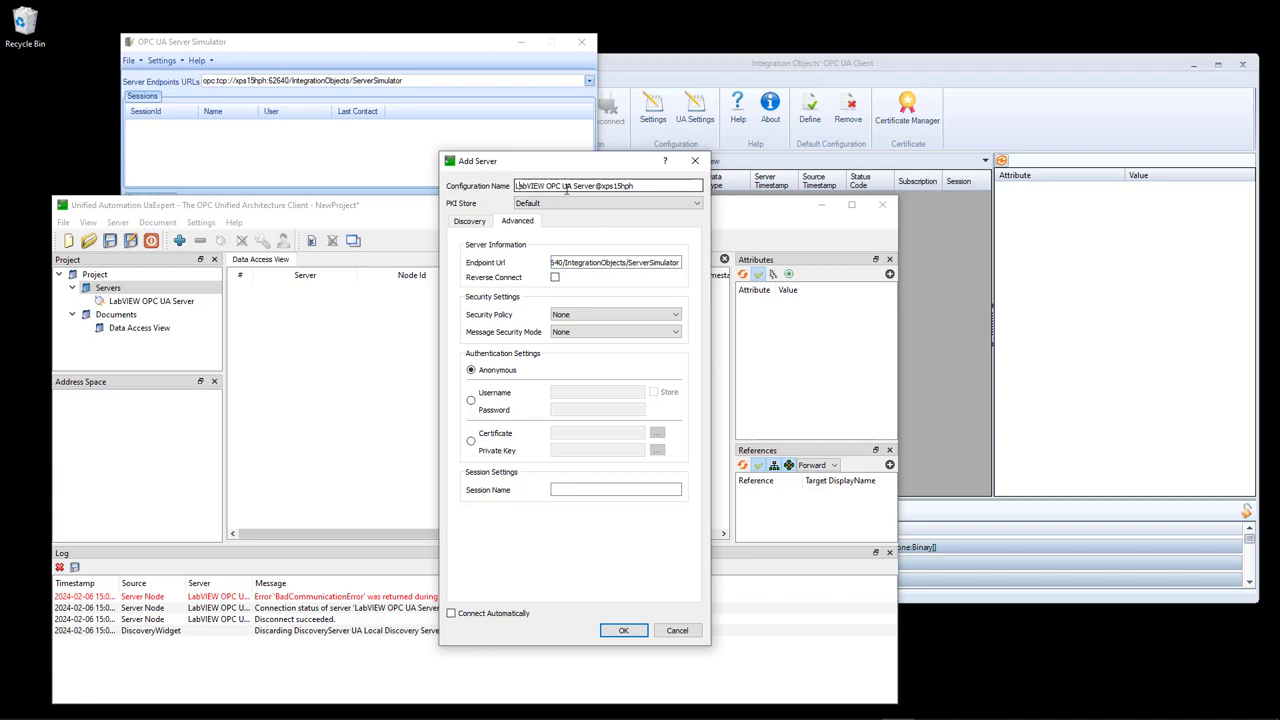
{"action": "key", "text": "ctrl+shift+Left"}
{"action": "key", "text": "ctrl+shift+Left"}
{"action": "key", "text": "ctrl+shift+Left"}
{"action": "key", "text": "ctrl+shift+Left"}
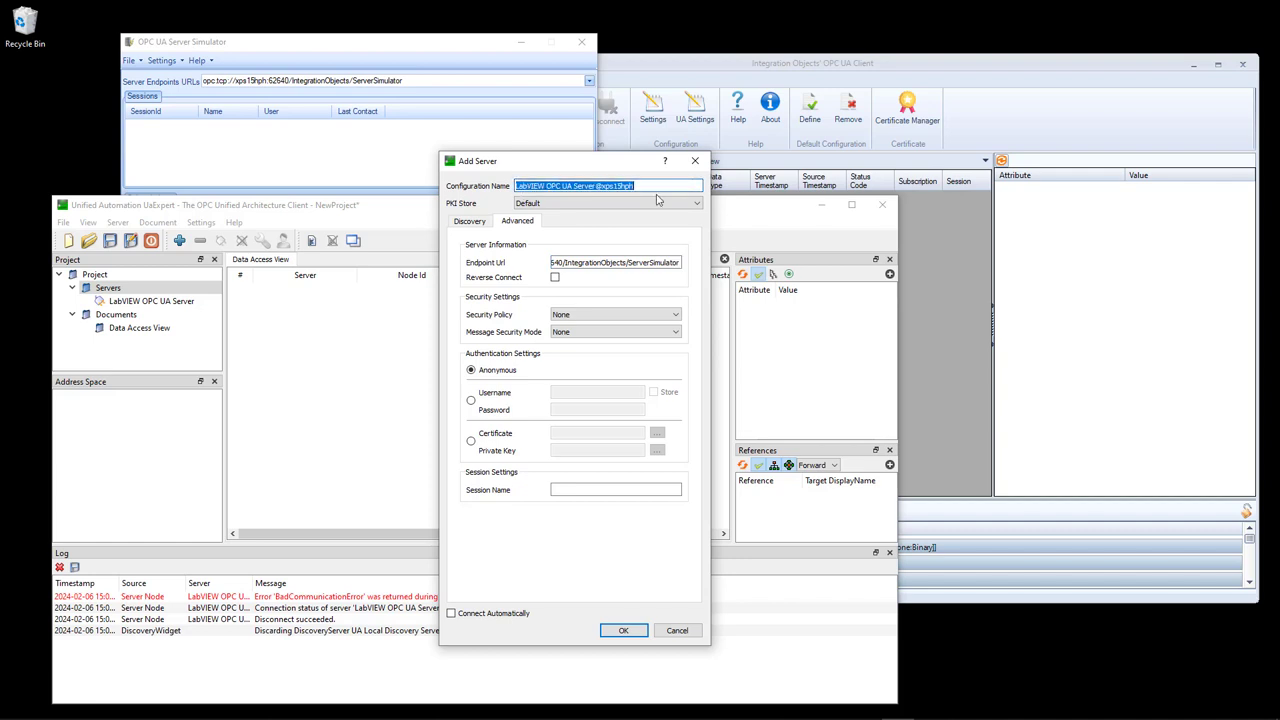
{"action": "type", "text": "OPC U"}
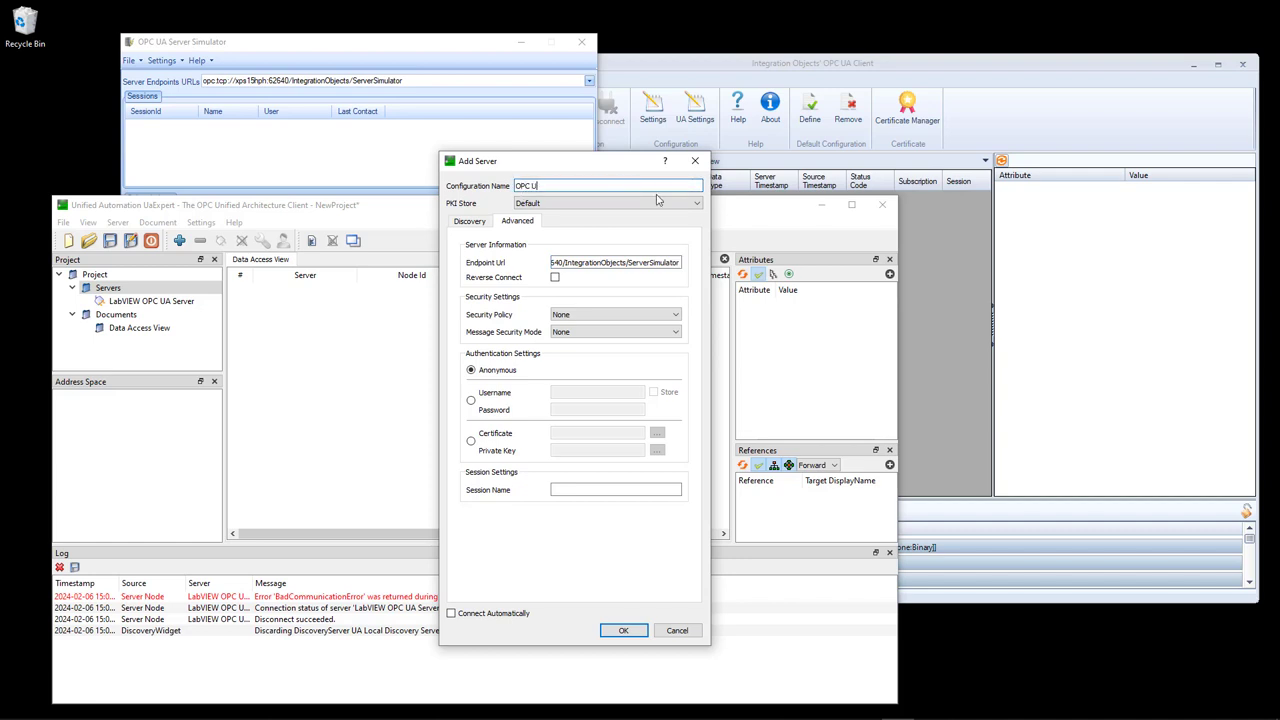
{"action": "type", "text": "A Serv"}
{"action": "key", "text": "ctrl+shift+Left"}
{"action": "key", "text": "ctrl+shift+Left"}
{"action": "key", "text": "ctrl+shift+Left"}
{"action": "key", "text": "ctrl+shift+Left"}
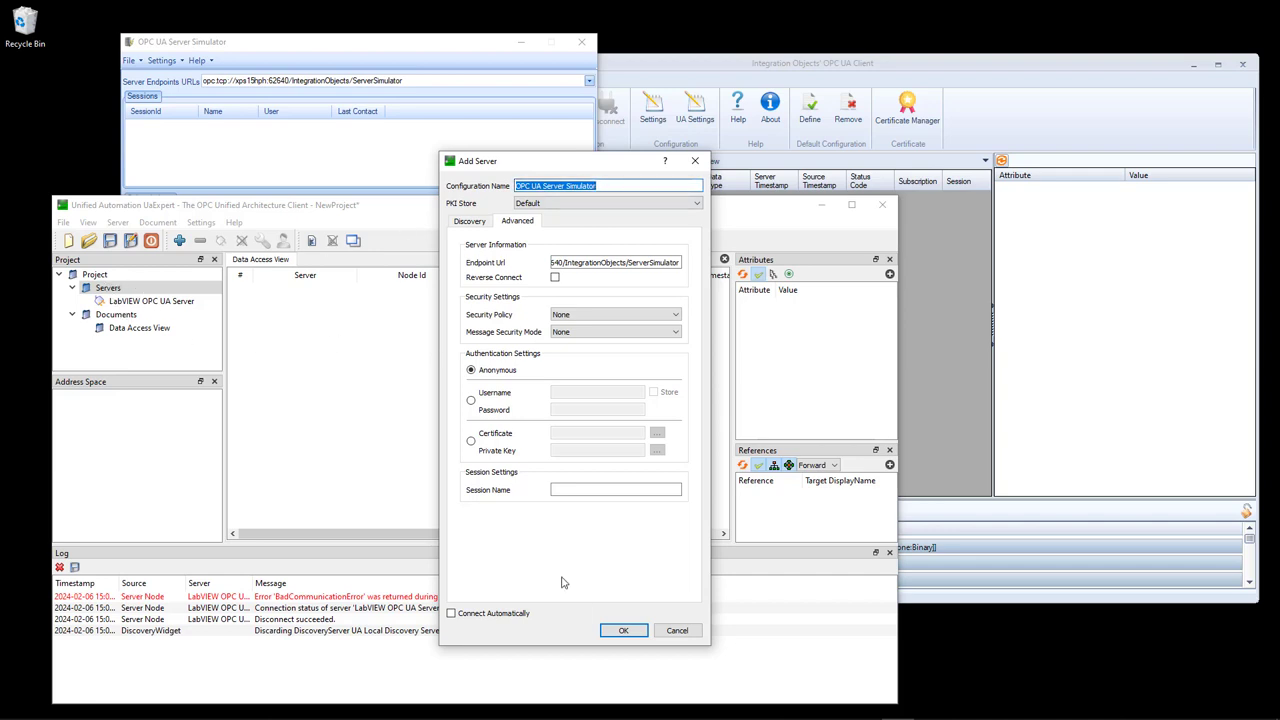
{"action": "left_click", "coordinate": [624, 631]}
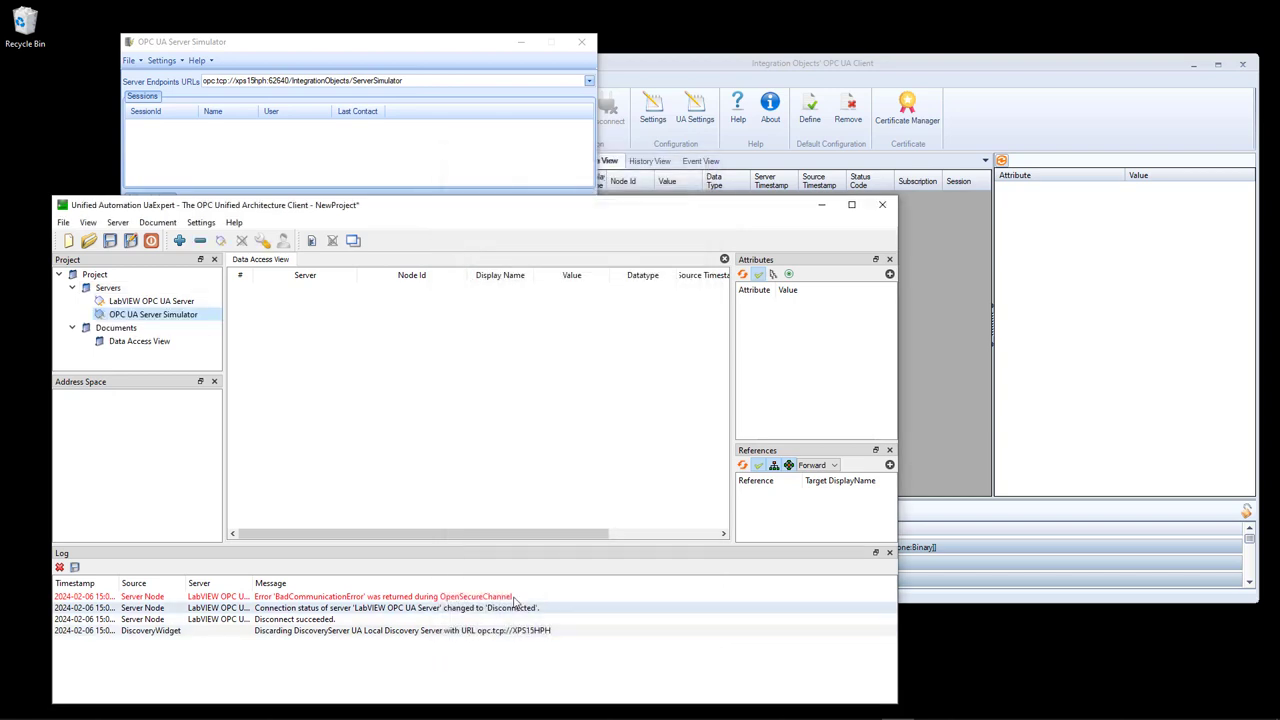
Step: Connect to the OPC UA Server Simulator server, accepting its expired certificate temporarily for this session
{"action": "left_click", "coordinate": [158, 301]}
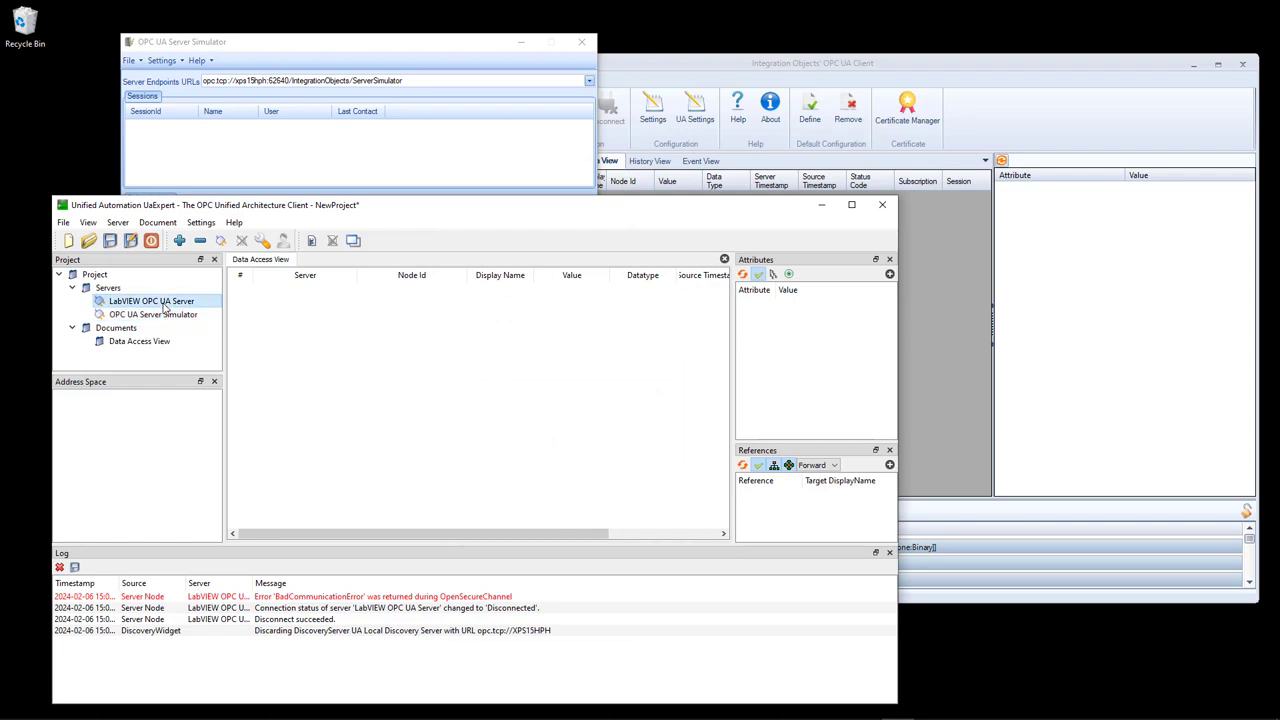
{"action": "left_click", "coordinate": [169, 318]}
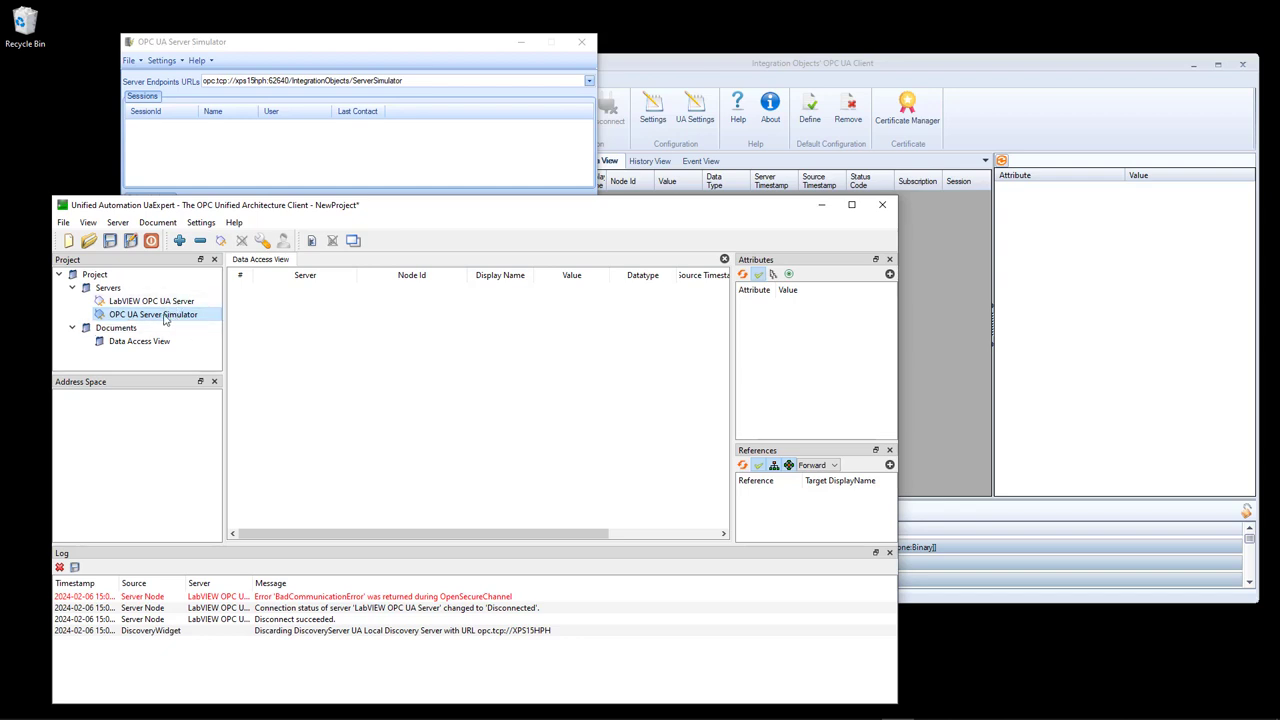
{"action": "right_click", "coordinate": [185, 318]}
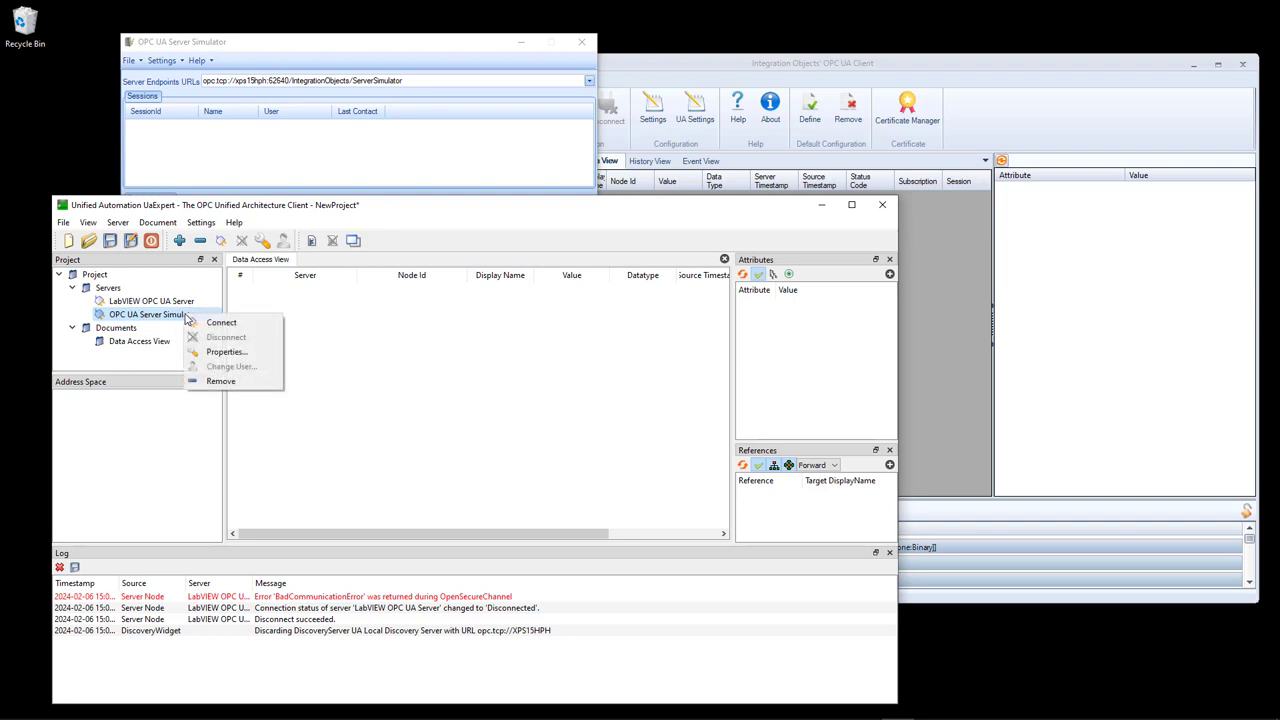
{"action": "left_click", "coordinate": [222, 323]}
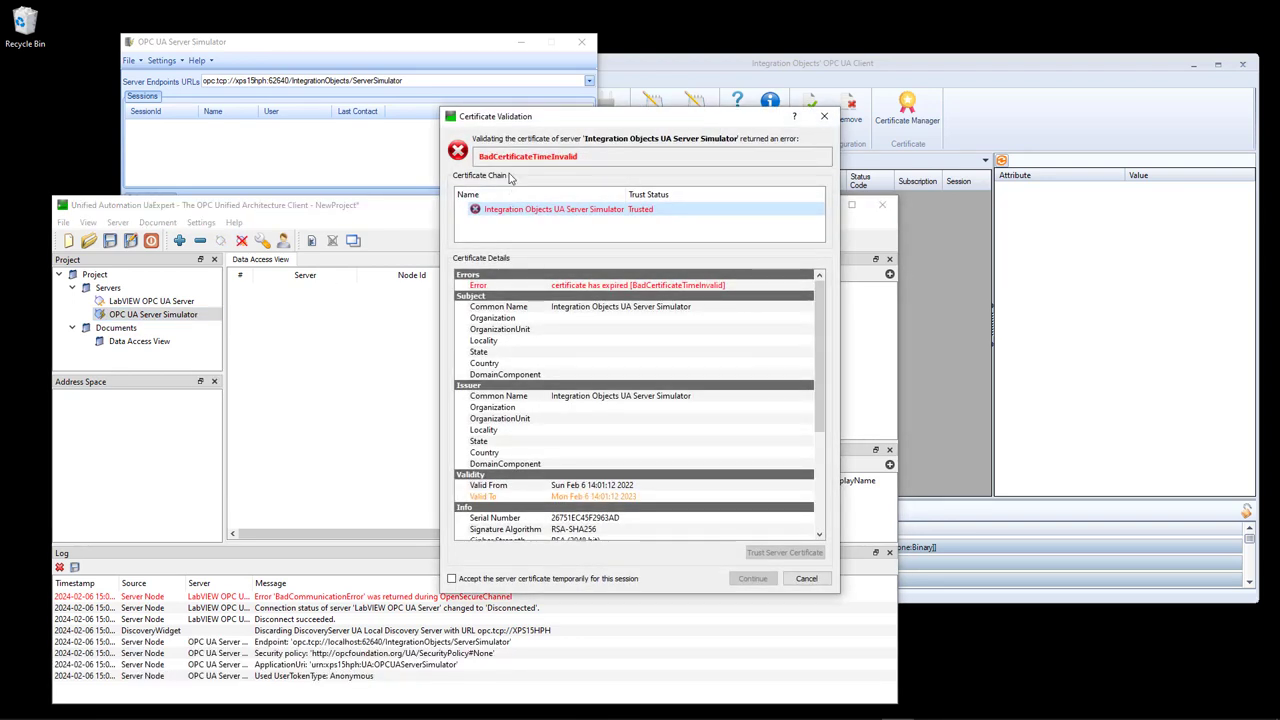
{"action": "mouse_move", "coordinate": [589, 169]}
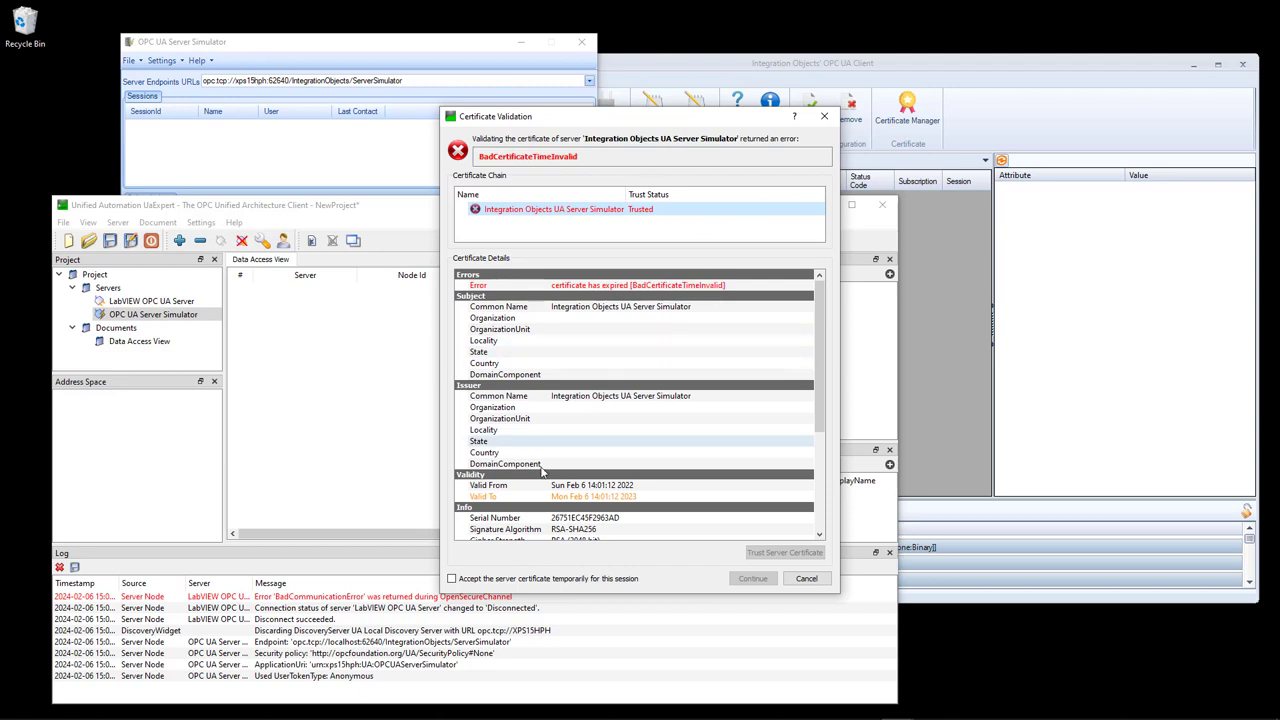
{"action": "left_click", "coordinate": [492, 580]}
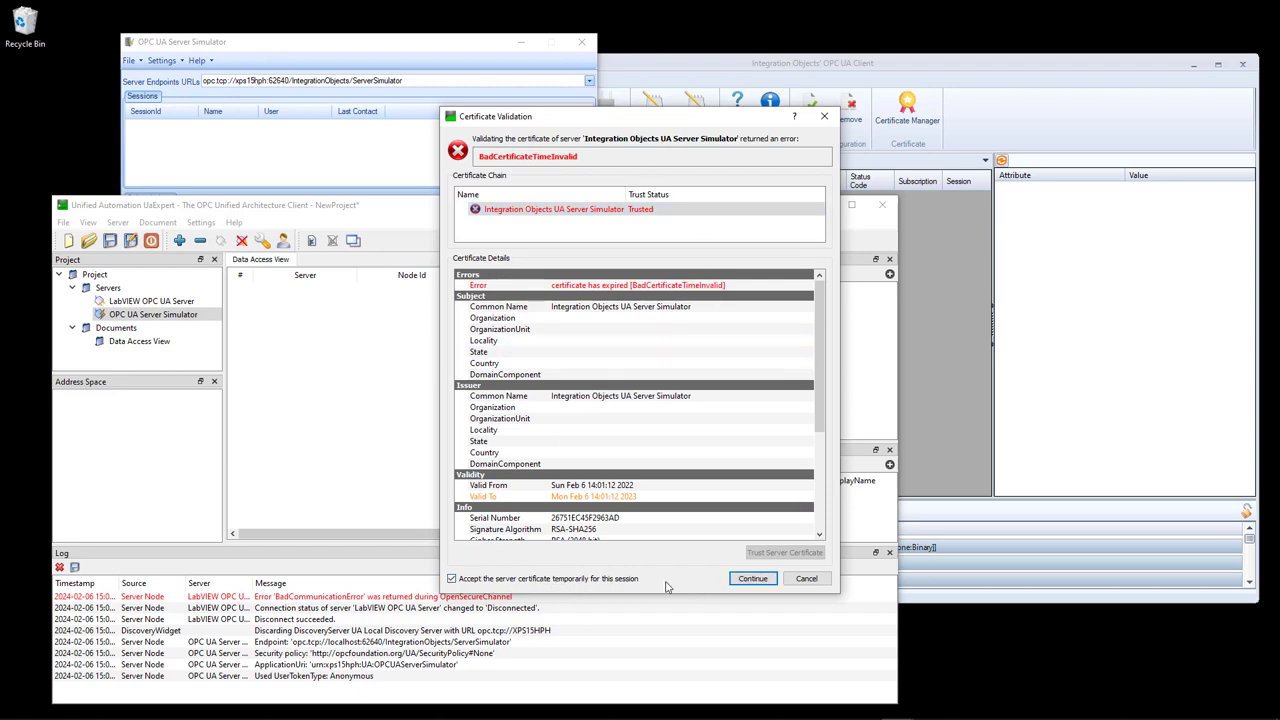
{"action": "left_click", "coordinate": [752, 579]}
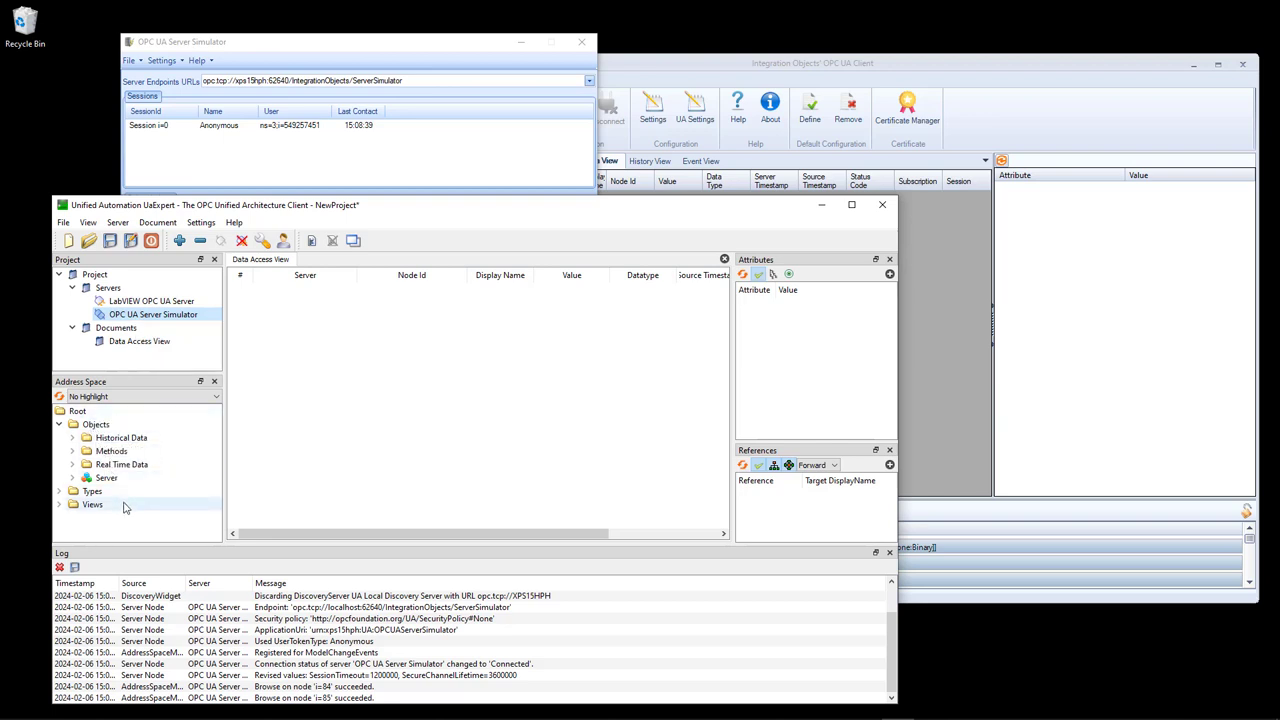
Step: Add Tag7 from the server's Real Time Data folder to the Data Access View
{"action": "left_click", "coordinate": [72, 464]}
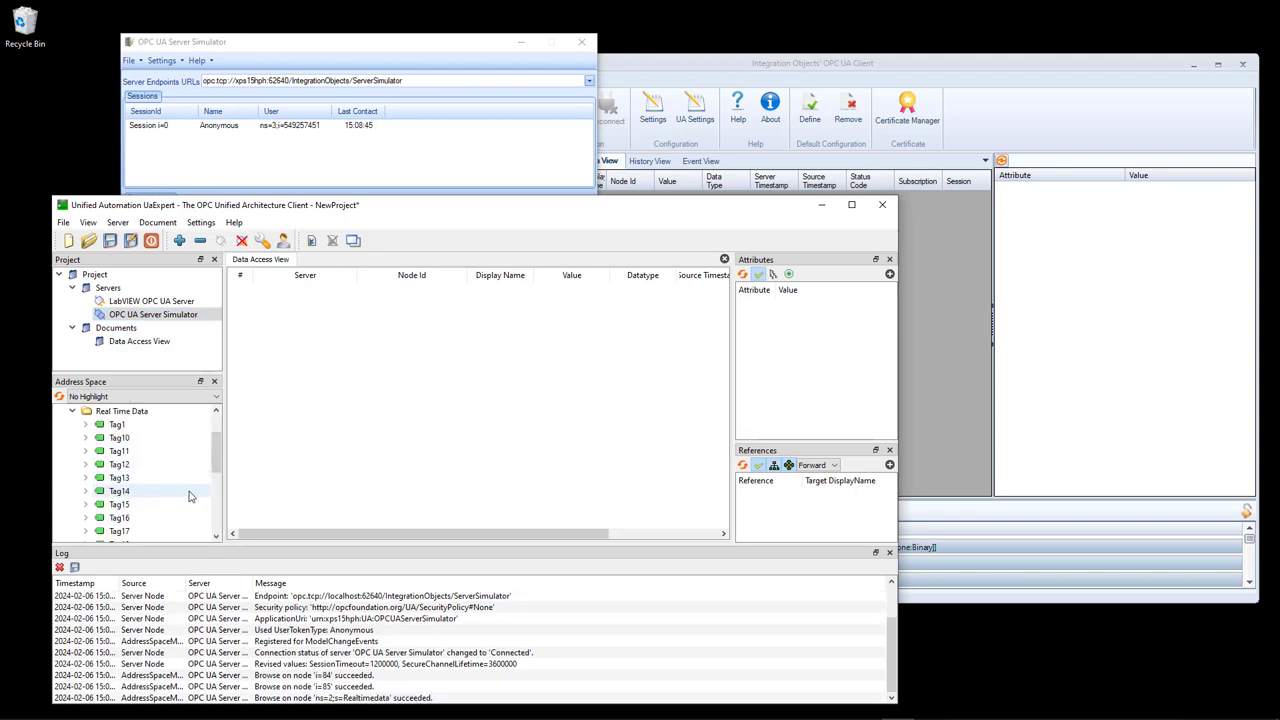
{"action": "scroll", "coordinate": [213, 451], "scroll_direction": "up", "scroll_amount": 1}
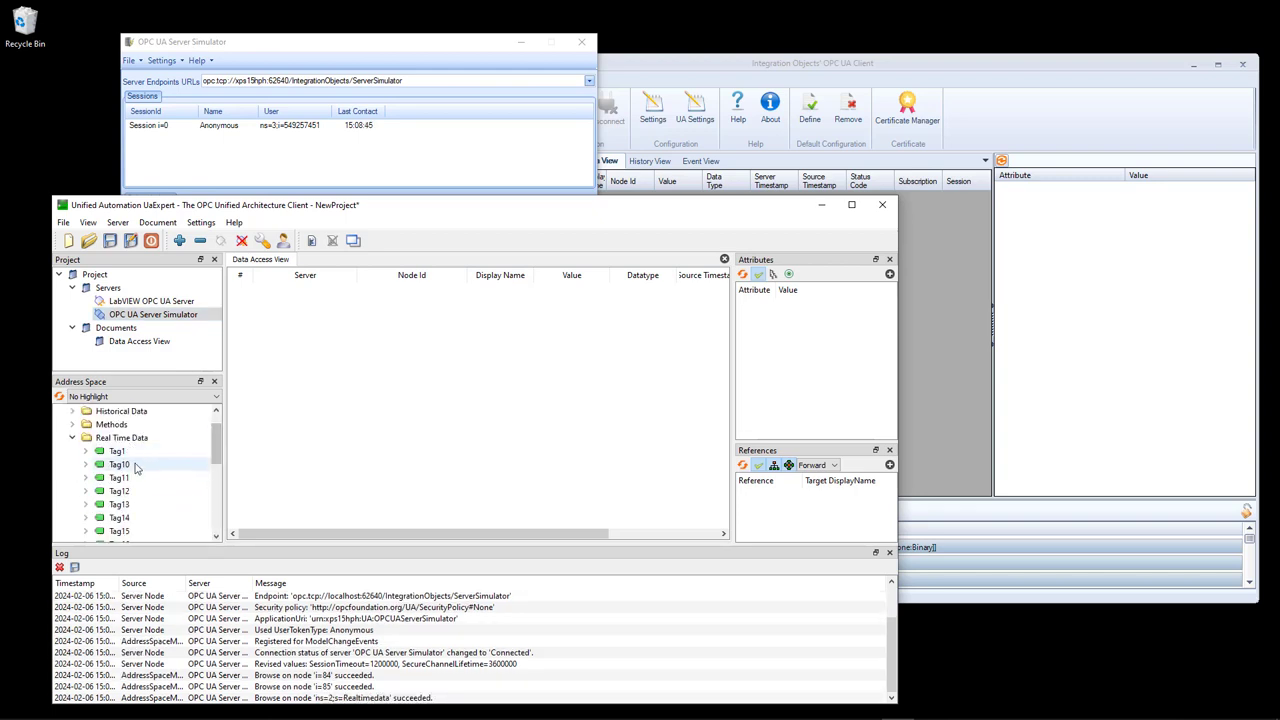
{"action": "left_click_drag", "start_coordinate": [220, 455], "coordinate": [222, 477]}
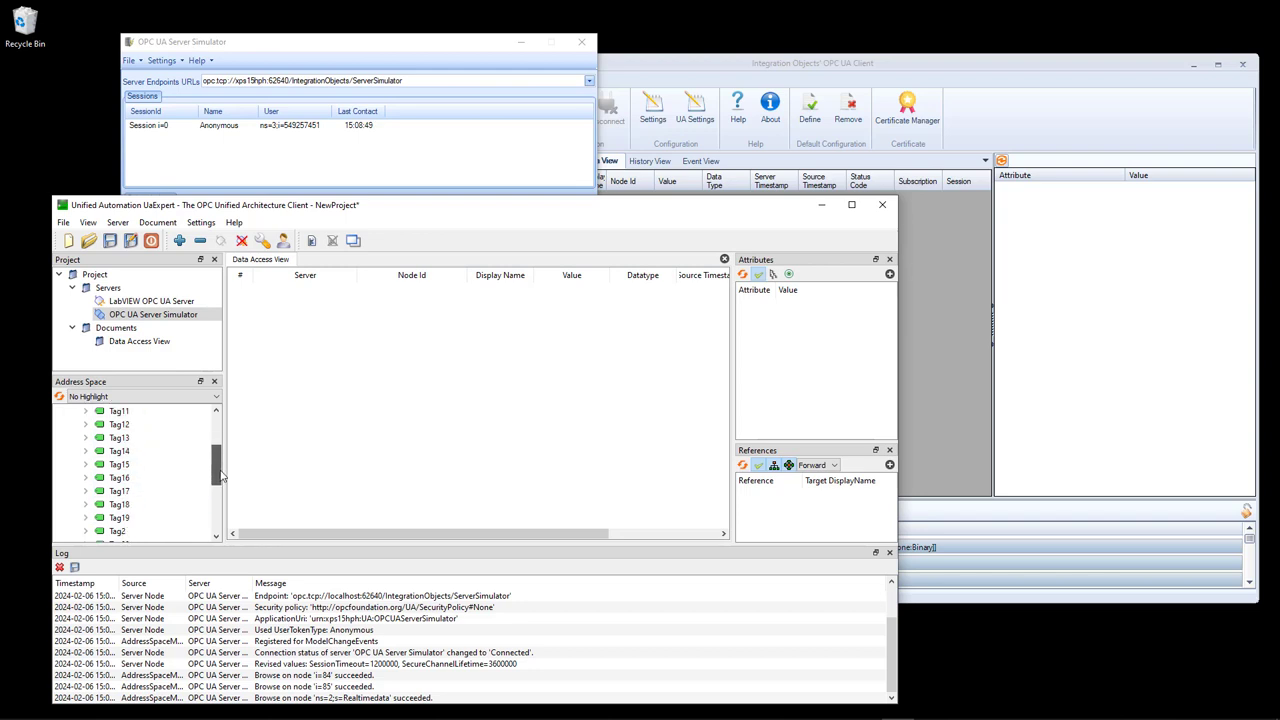
{"action": "left_click", "coordinate": [215, 537]}
{"action": "left_click", "coordinate": [215, 537]}
{"action": "left_click", "coordinate": [216, 537]}
{"action": "left_click", "coordinate": [217, 537]}
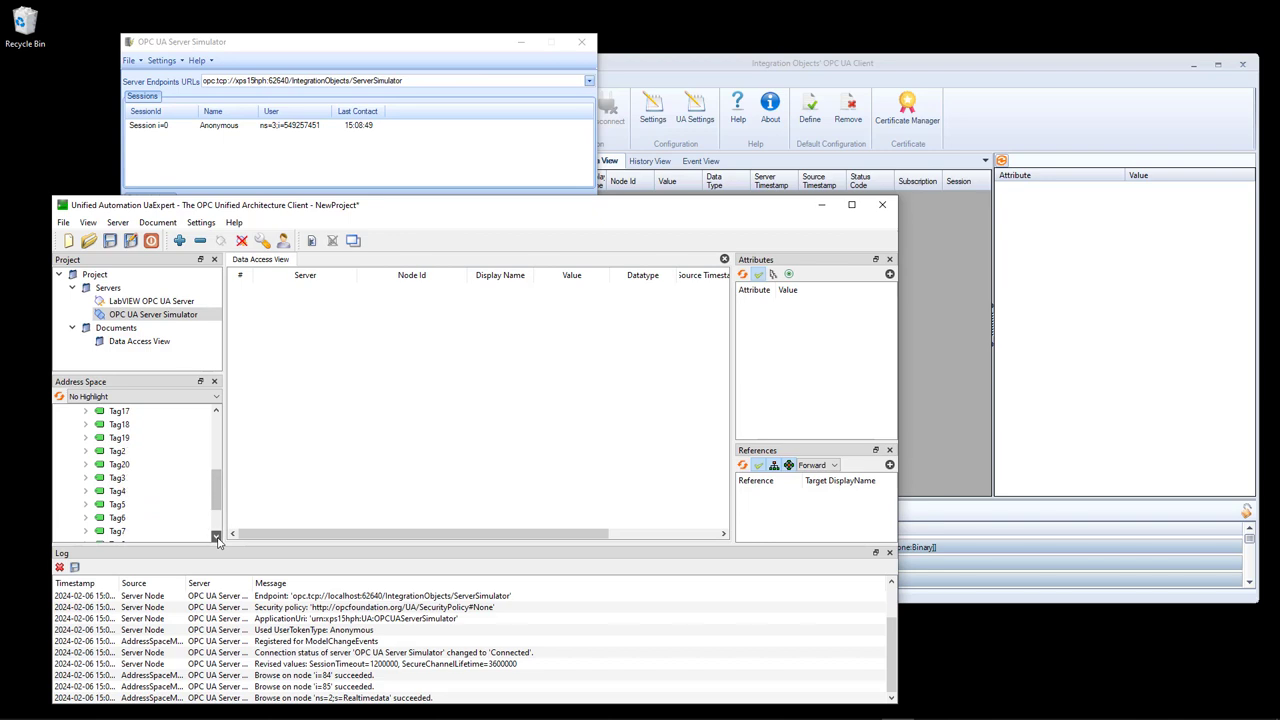
{"action": "left_click", "coordinate": [217, 537]}
{"action": "left_click", "coordinate": [217, 537]}
{"action": "left_click_drag", "start_coordinate": [120, 504], "coordinate": [372, 362]}
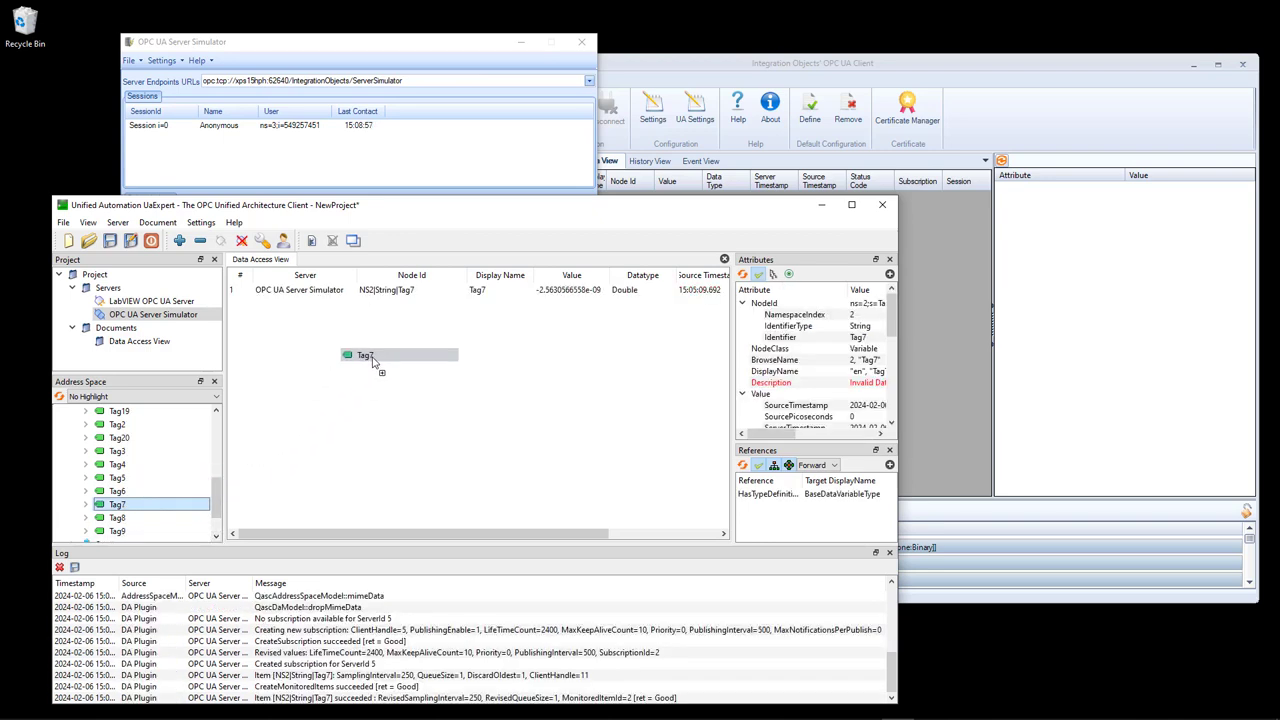
{"action": "left_click", "coordinate": [570, 291]}
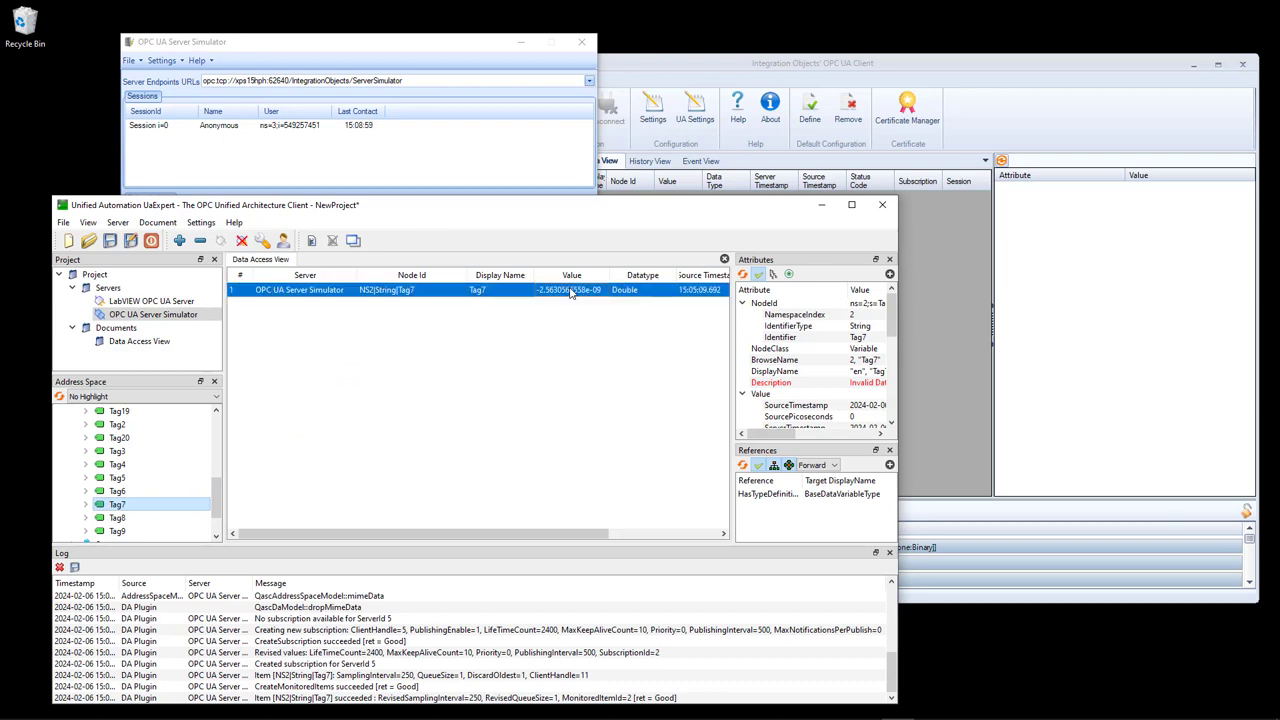
Step: Switch to Integration Objects' OPC UA Client and connect Session0 to opc.tcp://xps15hph:62640/IntegrationObjects/ServerSimulator with the copied endpoint URL, accepting the server certificate
{"action": "left_click", "coordinate": [984, 70]}
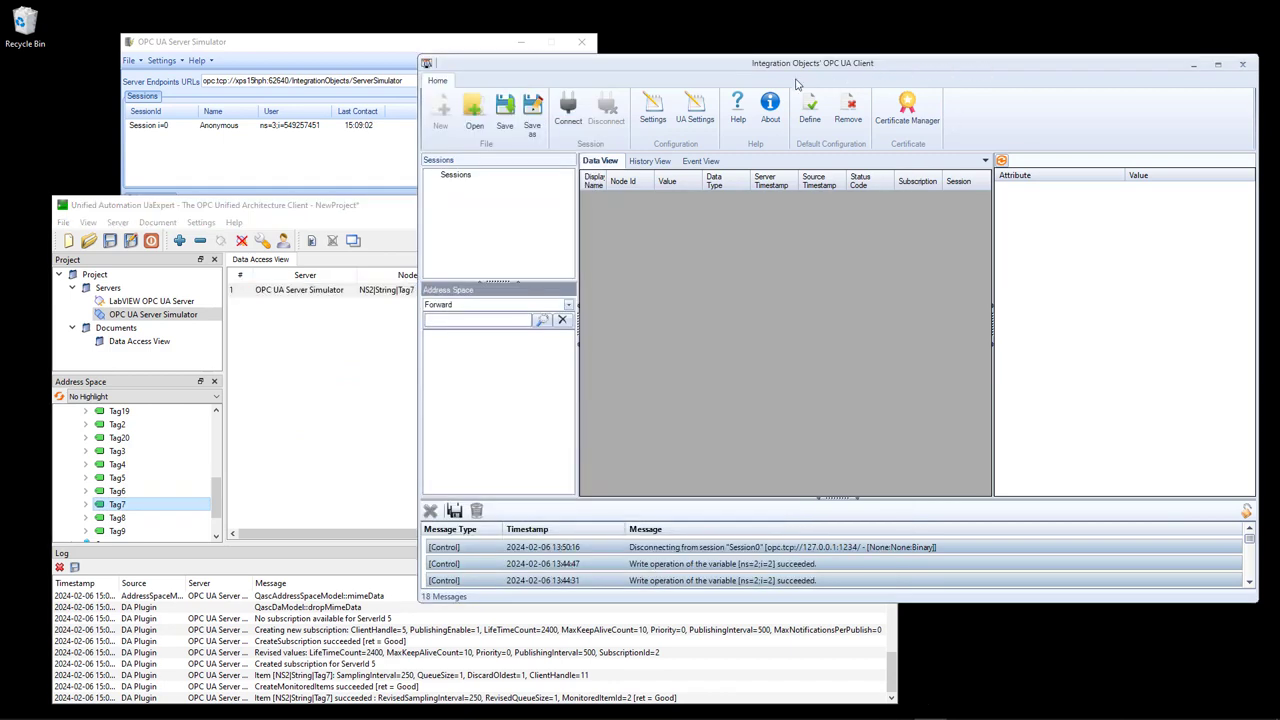
{"action": "left_click", "coordinate": [568, 112]}
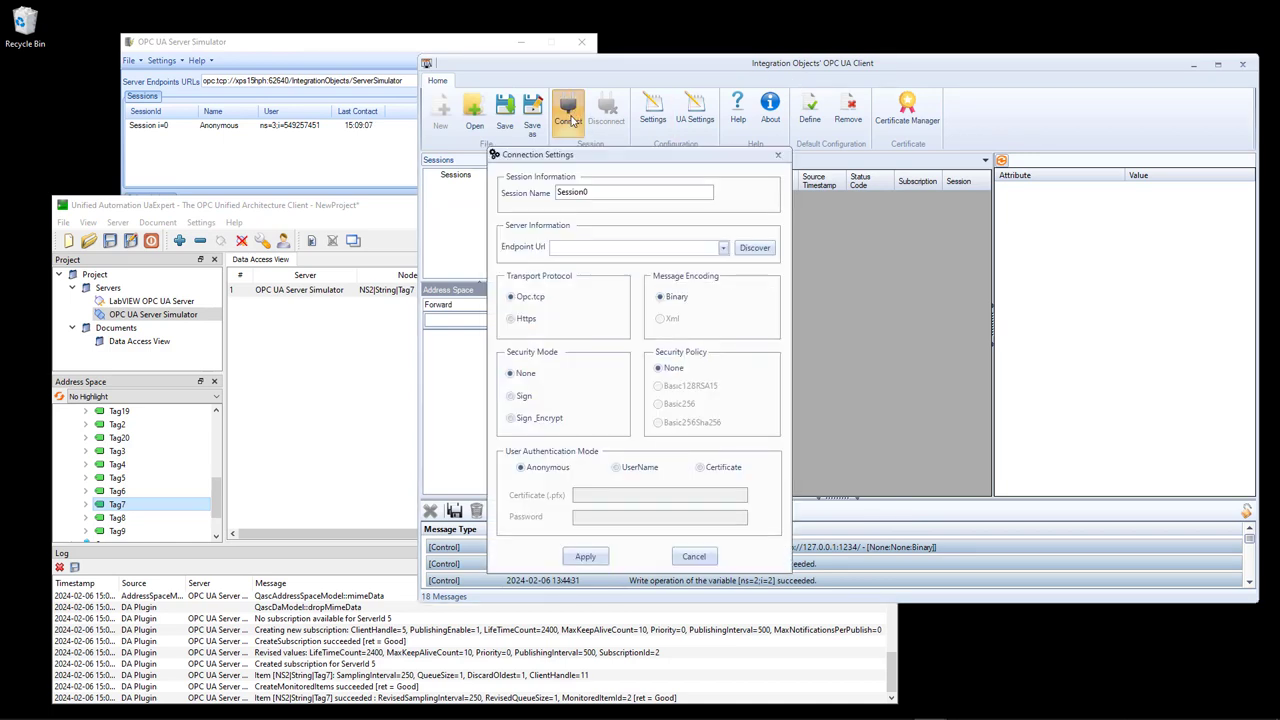
{"action": "left_click", "coordinate": [597, 248]}
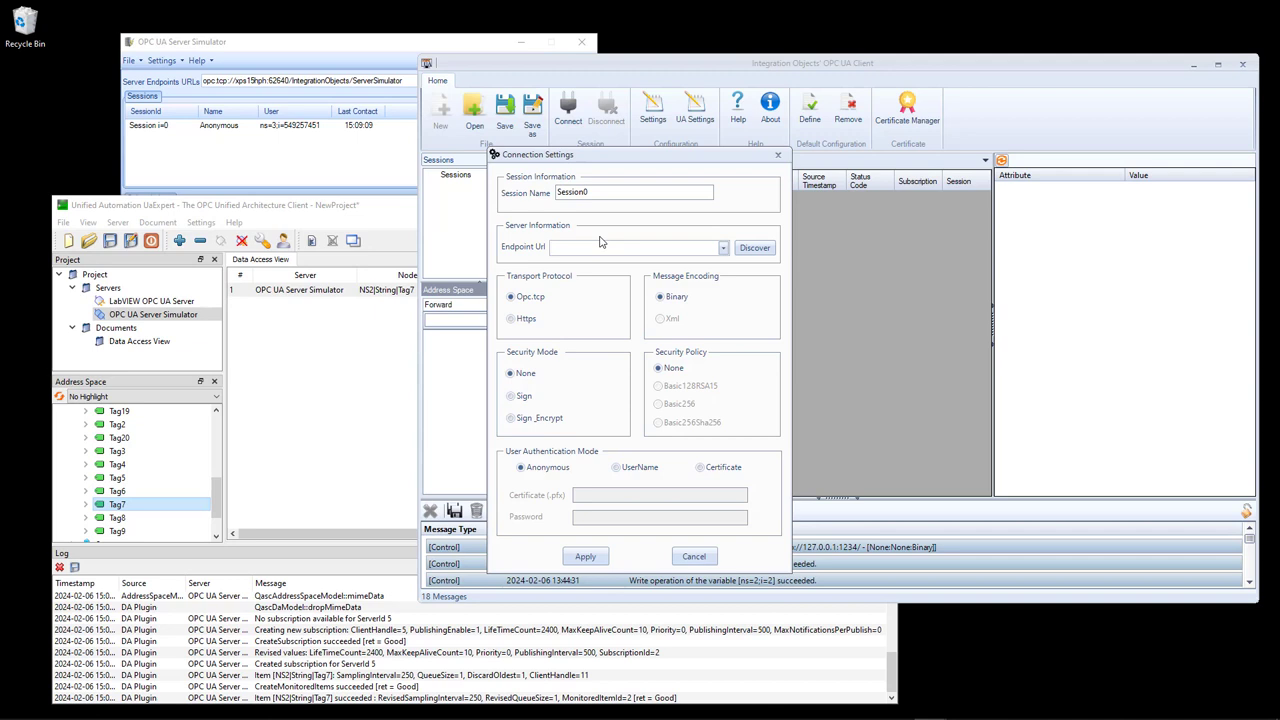
{"action": "key", "text": "ctrl+v"}
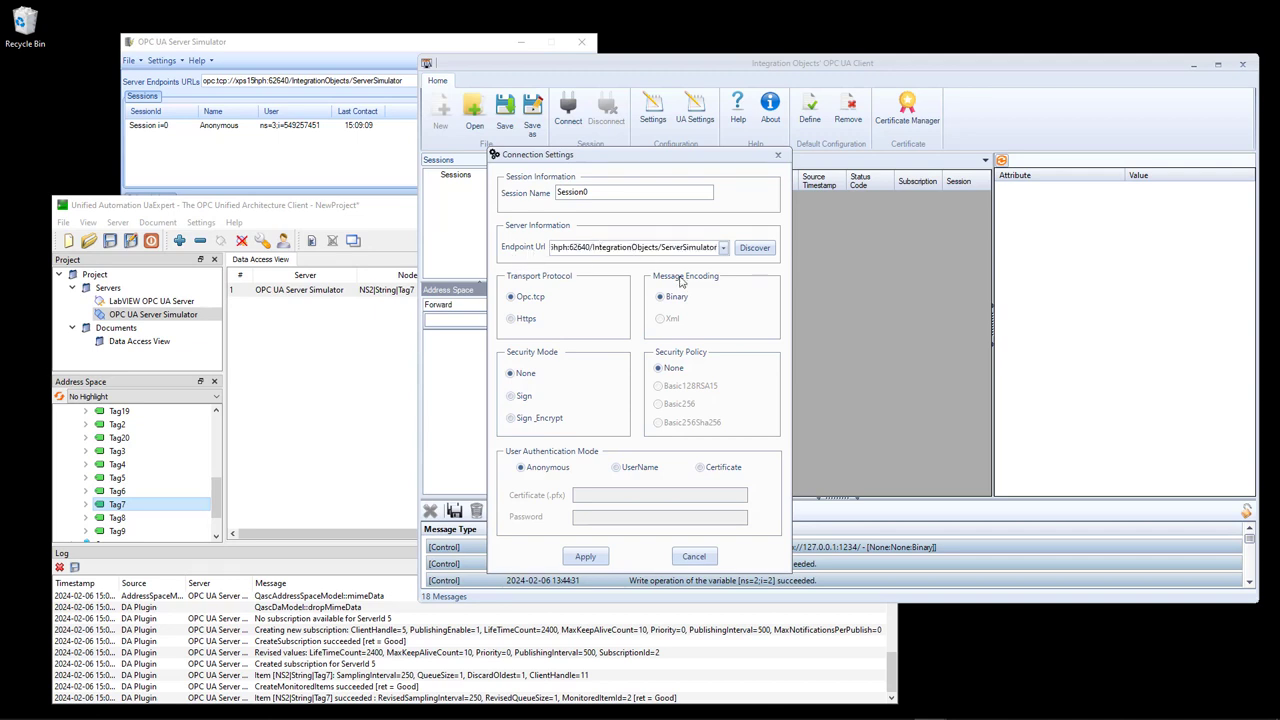
{"action": "left_click", "coordinate": [590, 556]}
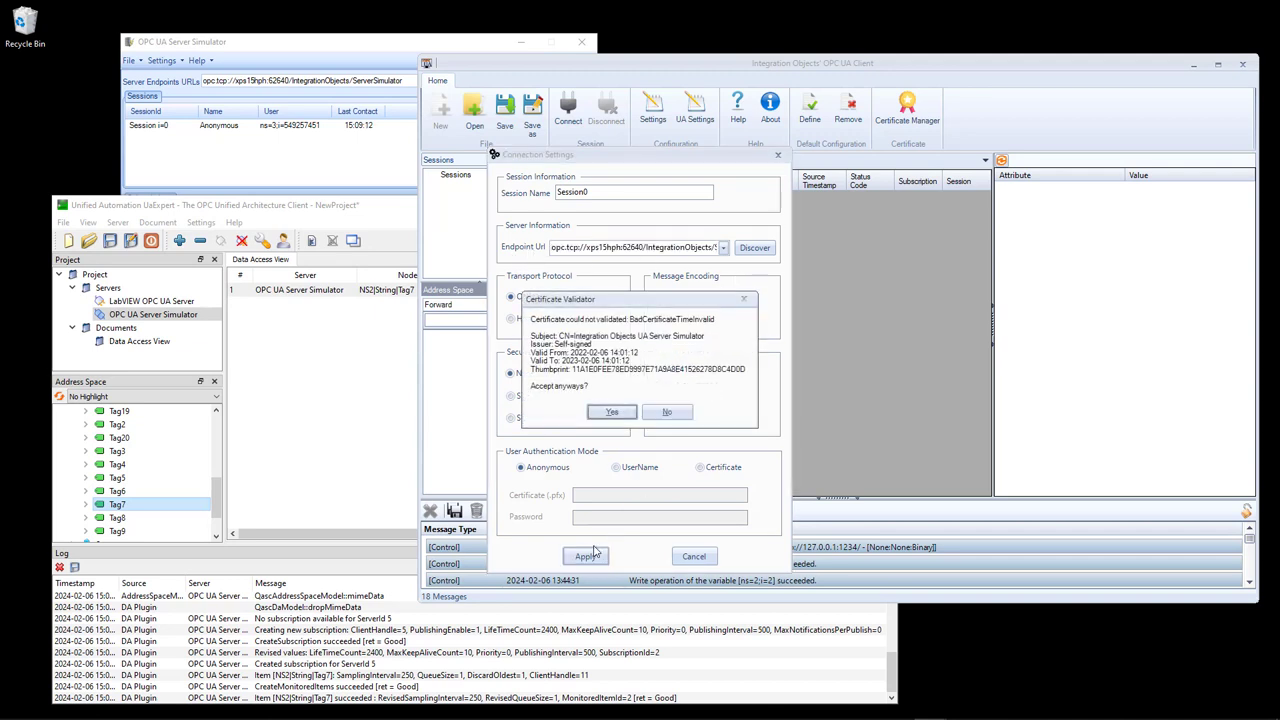
{"action": "left_click", "coordinate": [611, 414]}
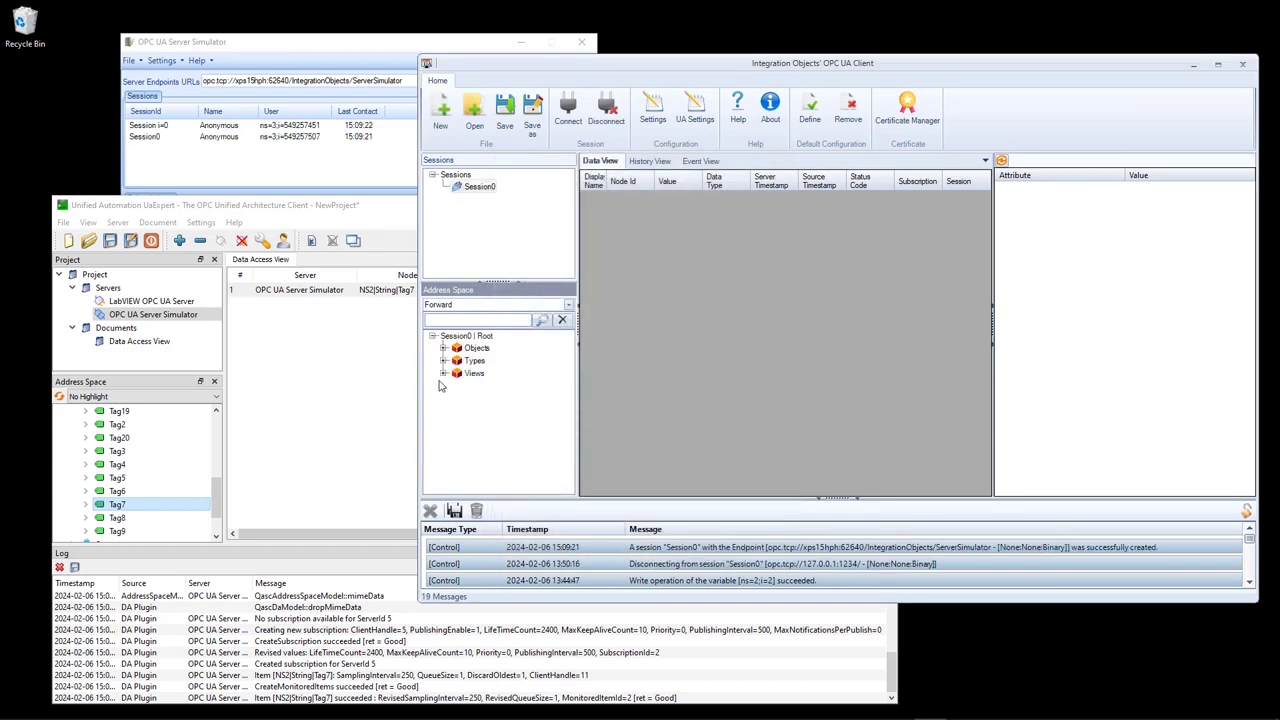
Step: Monitor Tag7 from Objects > Real Time Data through a new subscription in Session0
{"action": "left_click", "coordinate": [443, 348]}
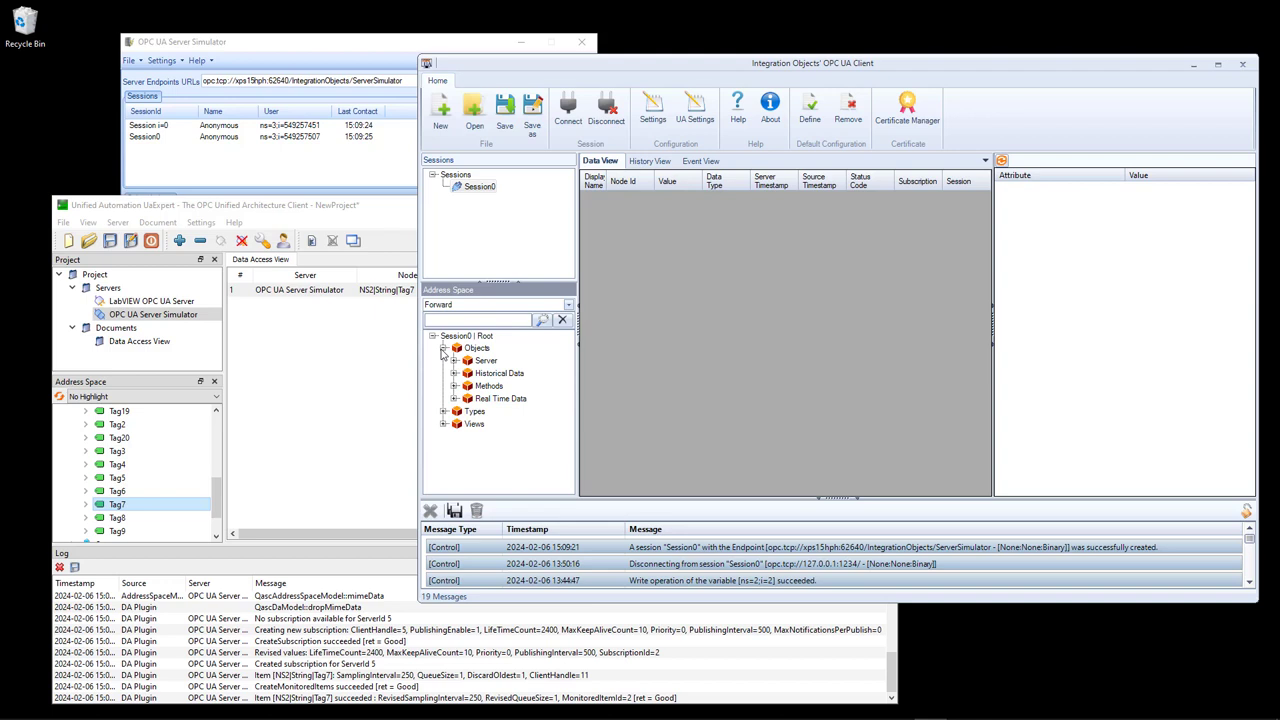
{"action": "left_click", "coordinate": [454, 398]}
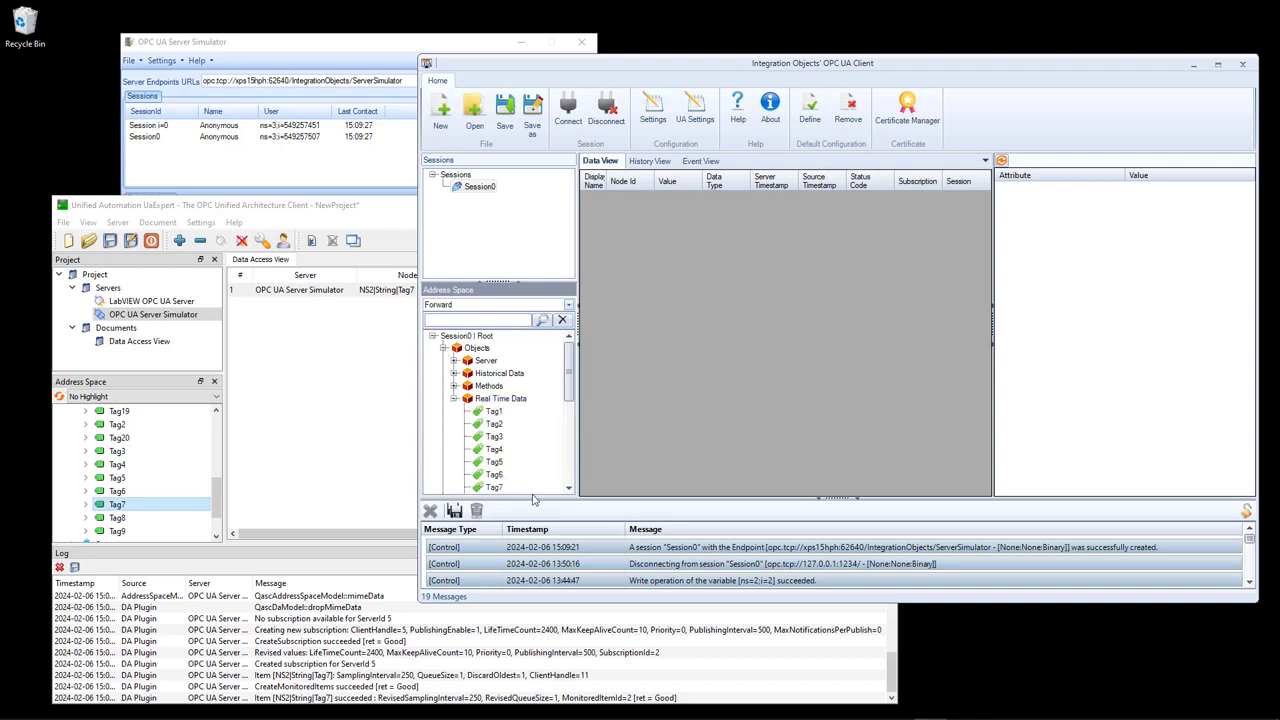
{"action": "left_click", "coordinate": [495, 487]}
{"action": "right_click", "coordinate": [496, 490]}
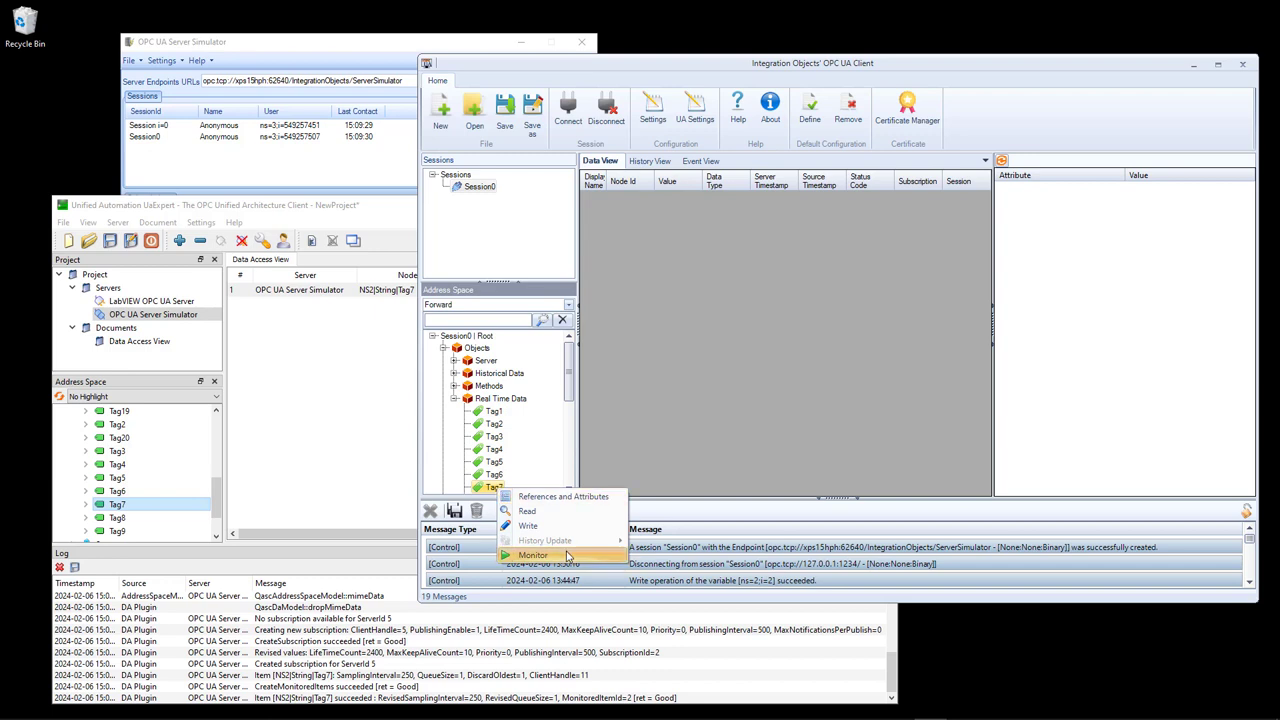
{"action": "left_click", "coordinate": [540, 555]}
{"action": "left_click", "coordinate": [605, 479]}
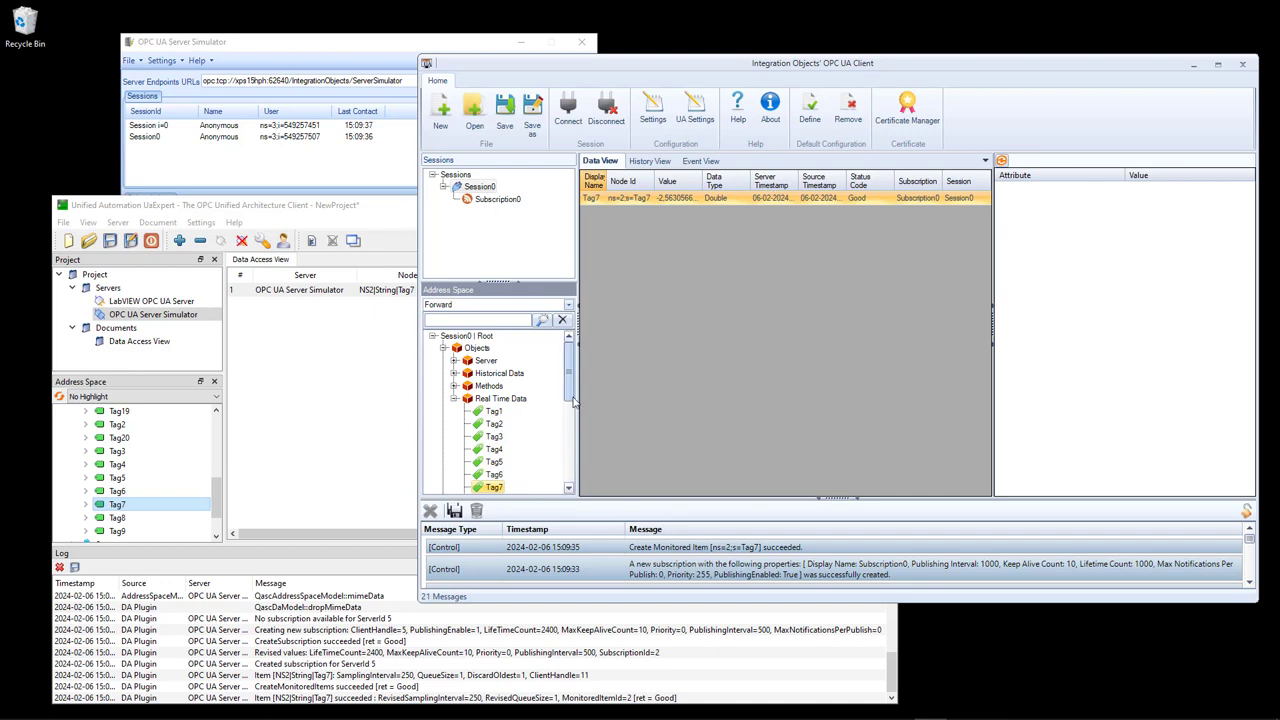
Step: Write the value -23 to Tag7 in Integration Objects' OPC UA Client
{"action": "scroll", "coordinate": [519, 449], "scroll_direction": "down", "scroll_amount": 2}
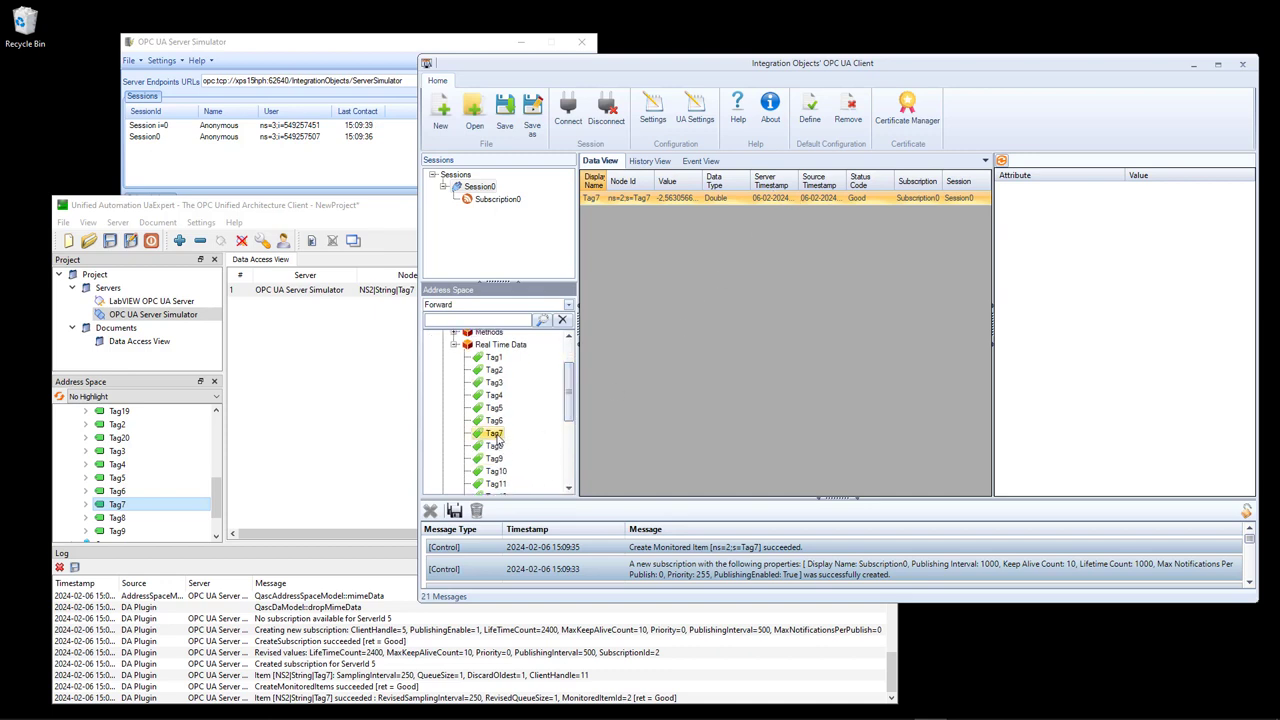
{"action": "right_click", "coordinate": [494, 434]}
{"action": "left_click", "coordinate": [535, 470]}
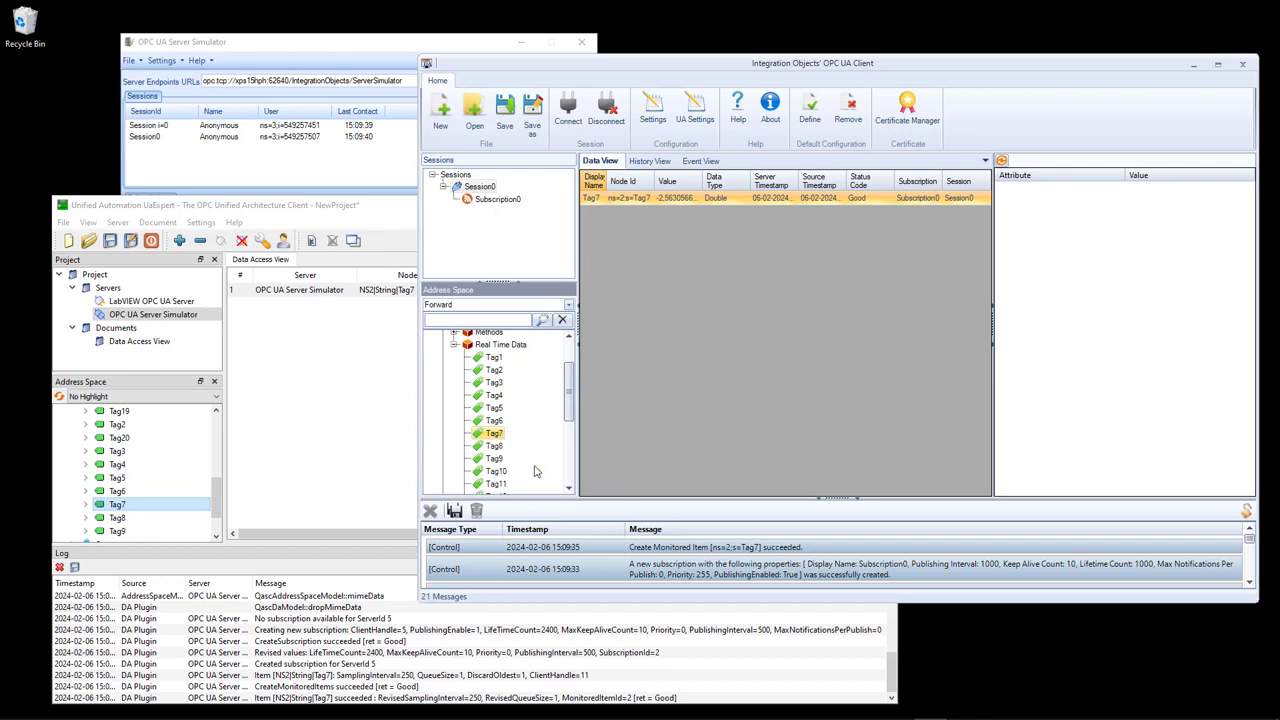
{"action": "left_click", "coordinate": [660, 355]}
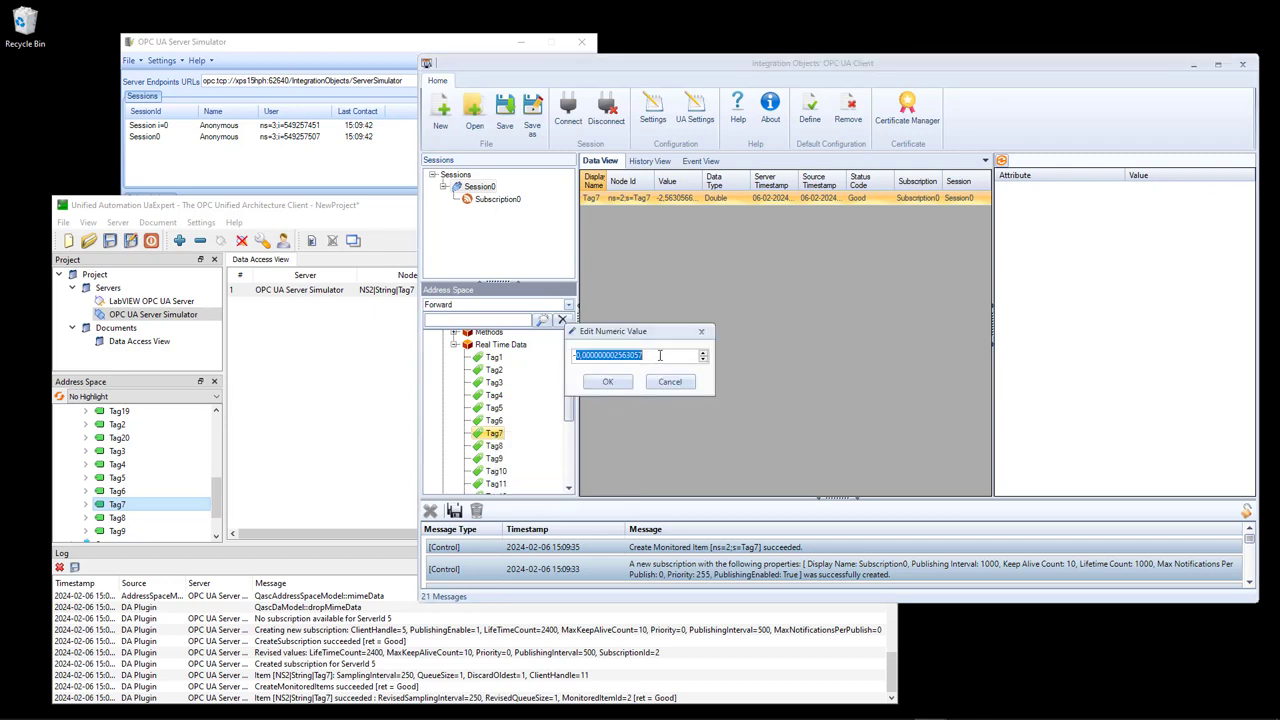
{"action": "type", "text": "10"}
{"action": "left_click", "coordinate": [607, 381]}
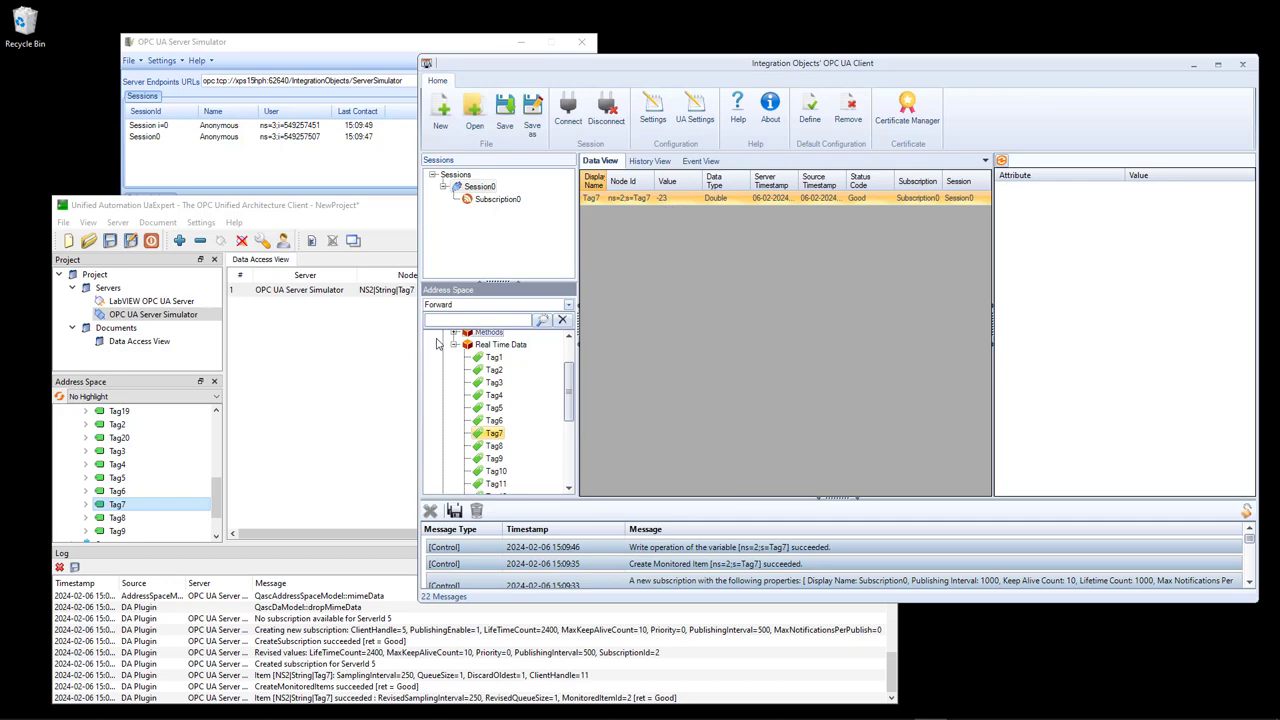
{"action": "left_click", "coordinate": [394, 362]}
{"action": "left_click", "coordinate": [926, 314]}
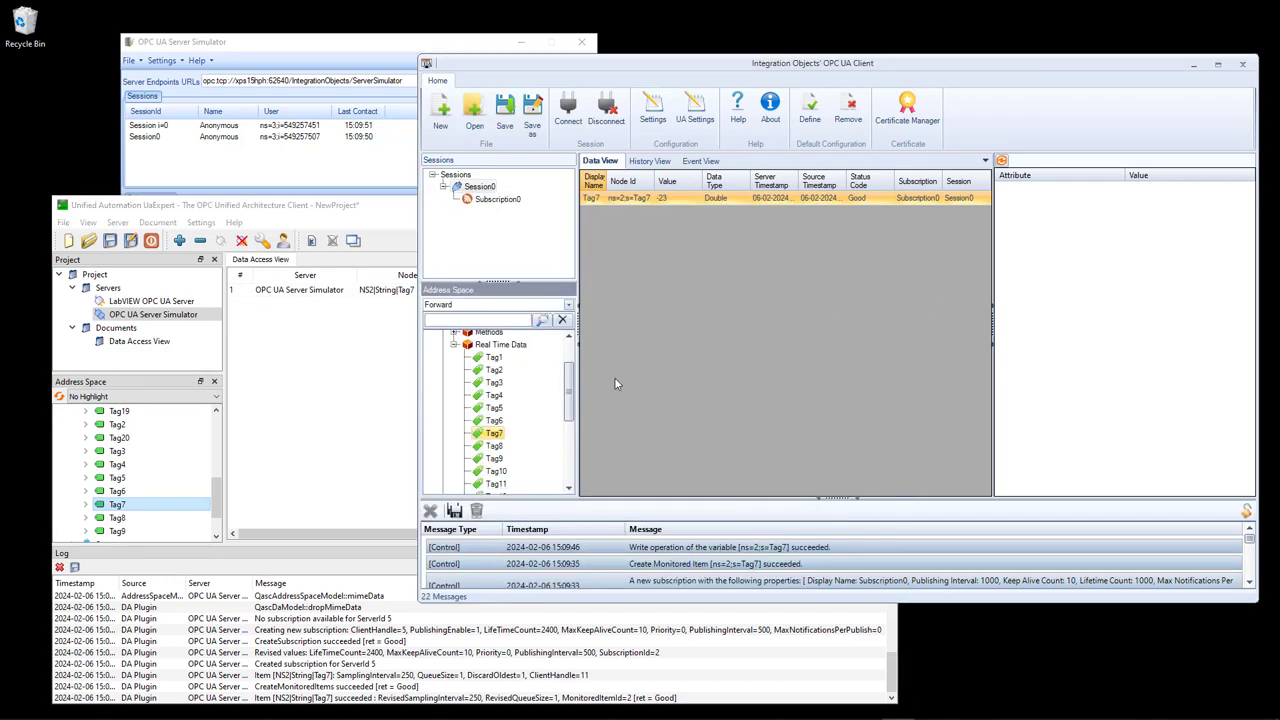
Step: Write the value 23 to Tag7 in Integration Objects' OPC UA Client
{"action": "right_click", "coordinate": [490, 434]}
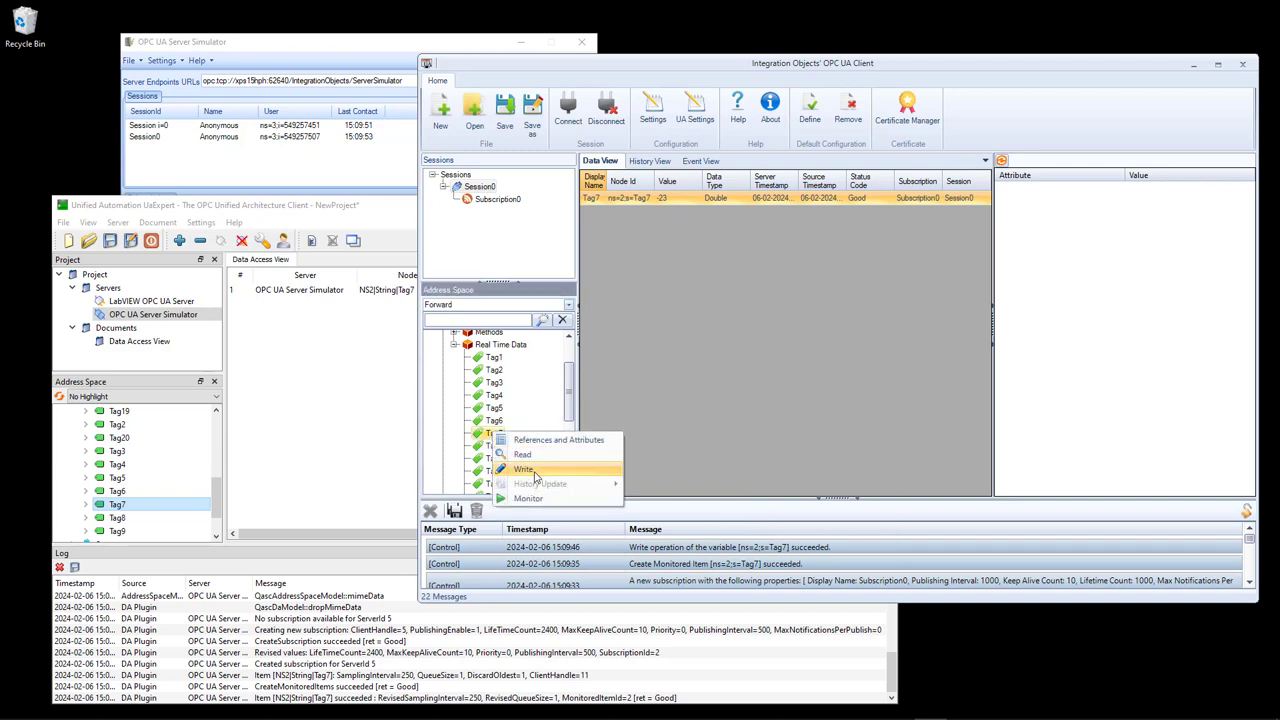
{"action": "left_click", "coordinate": [524, 469]}
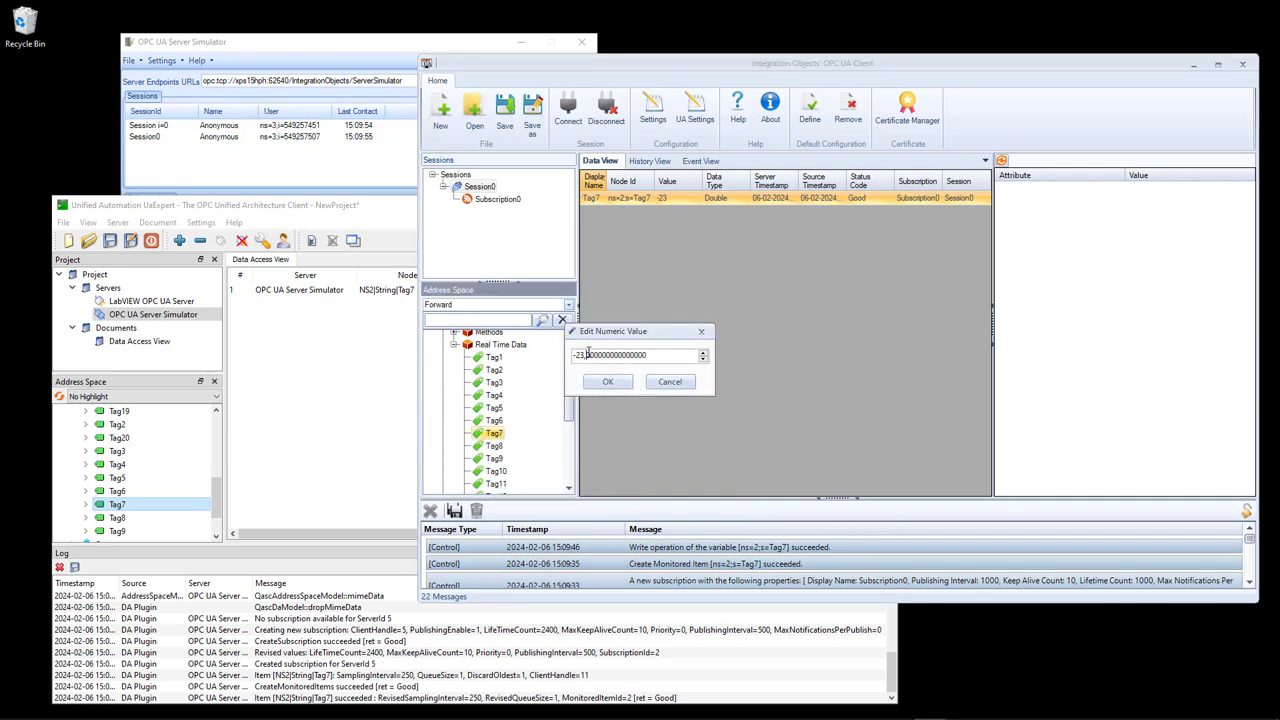
{"action": "left_click_drag", "start_coordinate": [666, 362], "coordinate": [549, 354]}
{"action": "type", "text": "25"}
{"action": "left_click", "coordinate": [607, 381]}
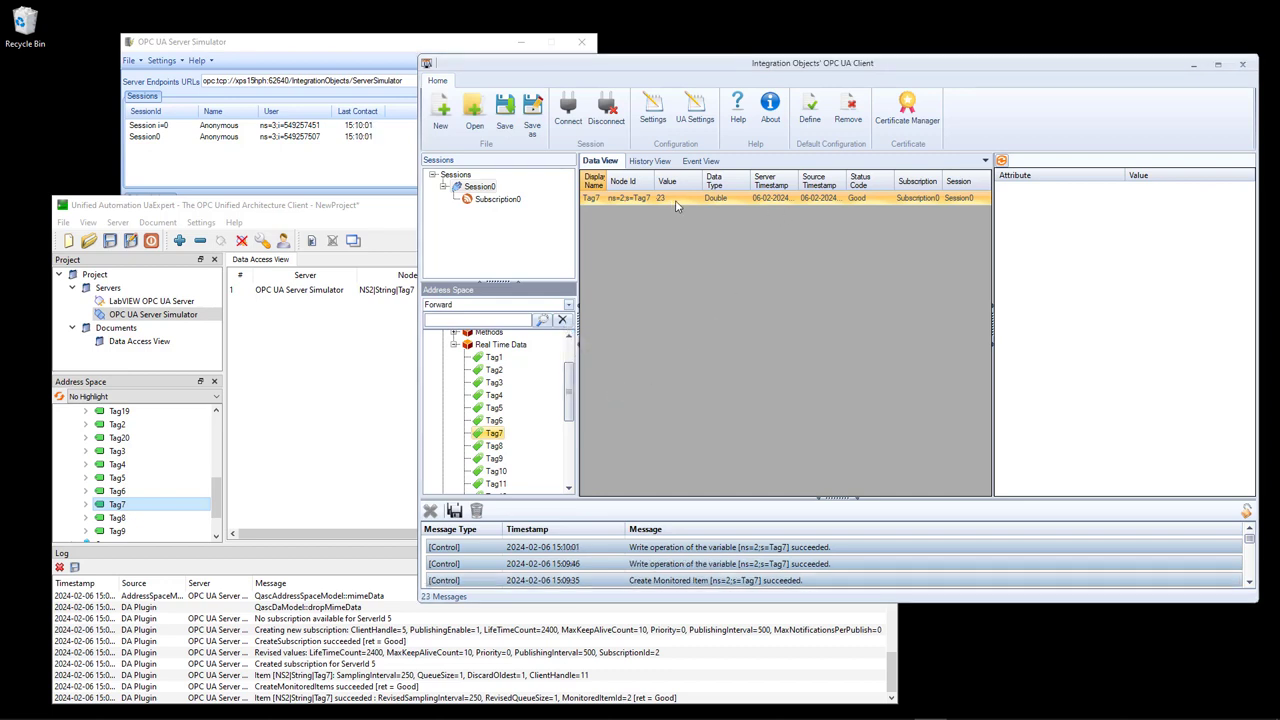
Step: Switch to UaExpert, write 24 to Tag7 in the Data Access View, and check the tag in Integration Objects' OPC UA Client
{"action": "left_click", "coordinate": [385, 221]}
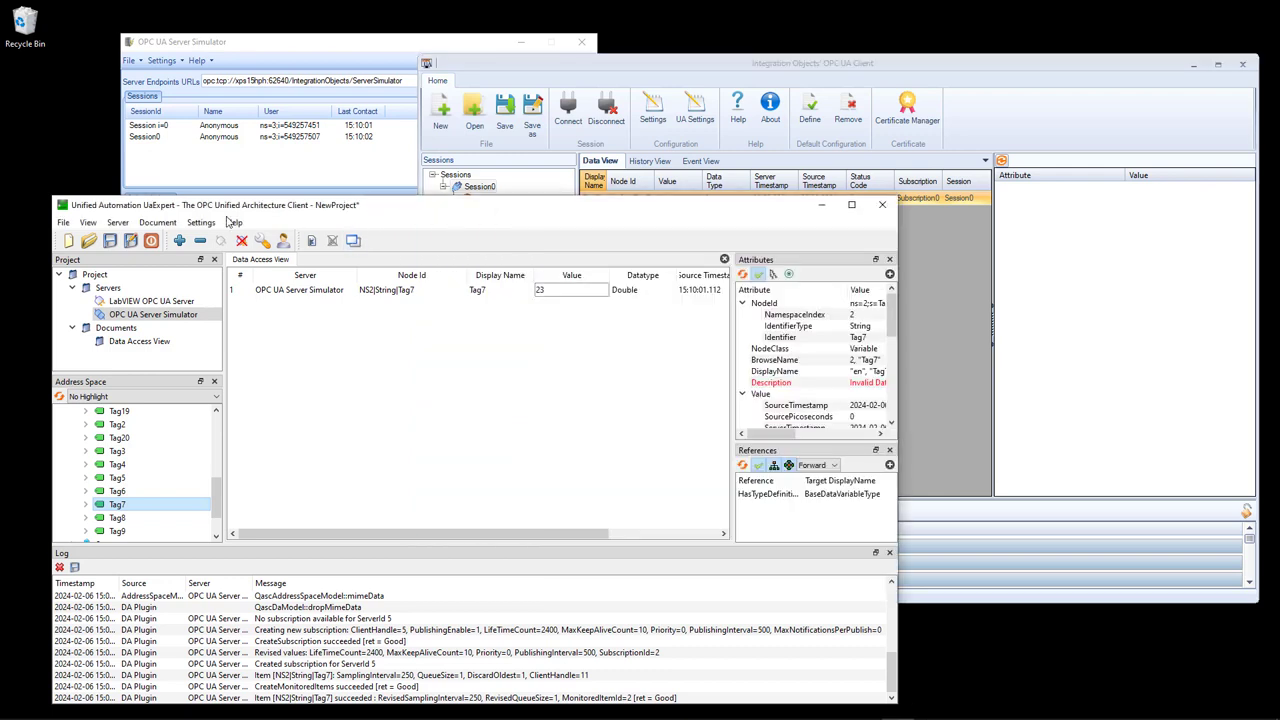
{"action": "left_click", "coordinate": [570, 291]}
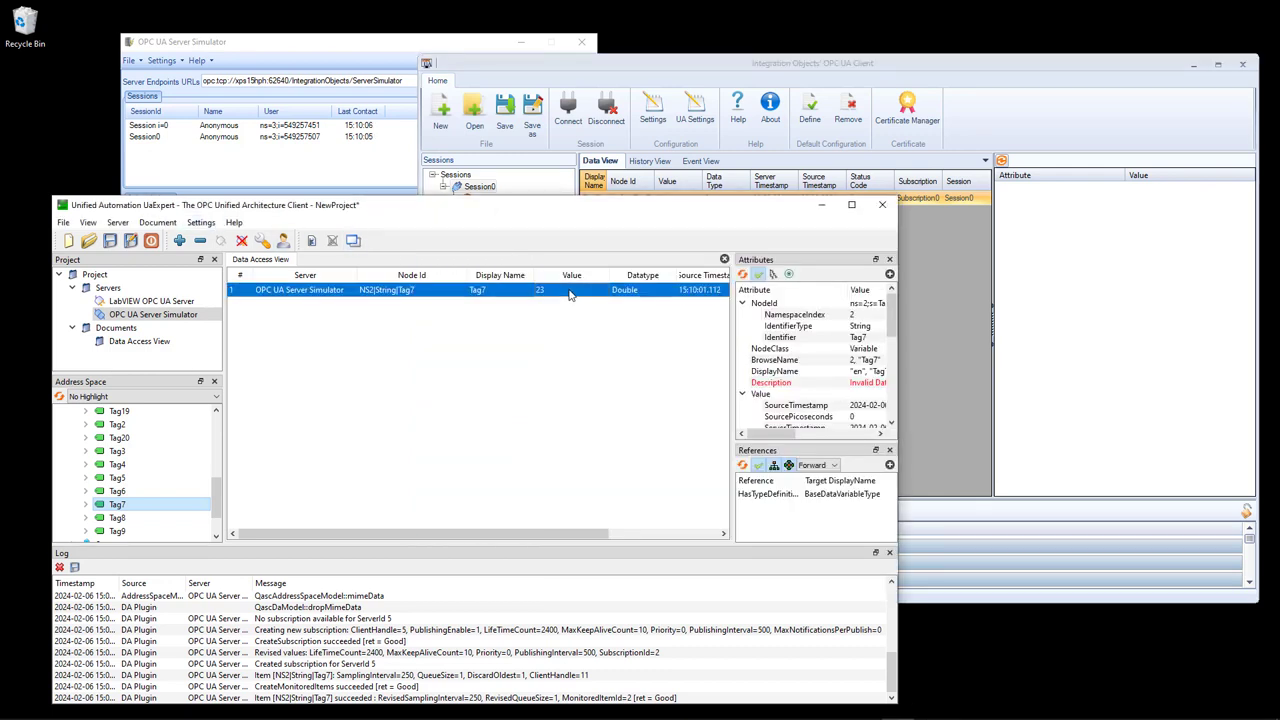
{"action": "left_click", "coordinate": [570, 293]}
{"action": "type", "text": "2"}
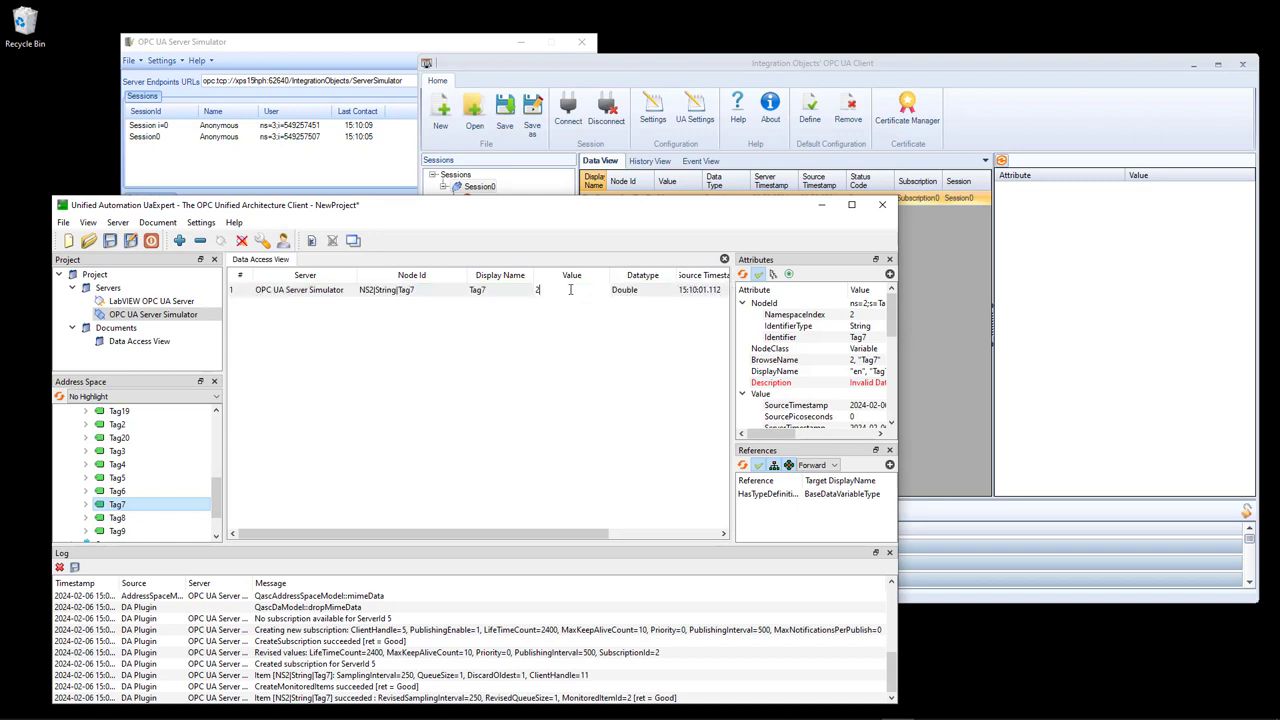
{"action": "type", "text": "4"}
{"action": "key", "text": "Return"}
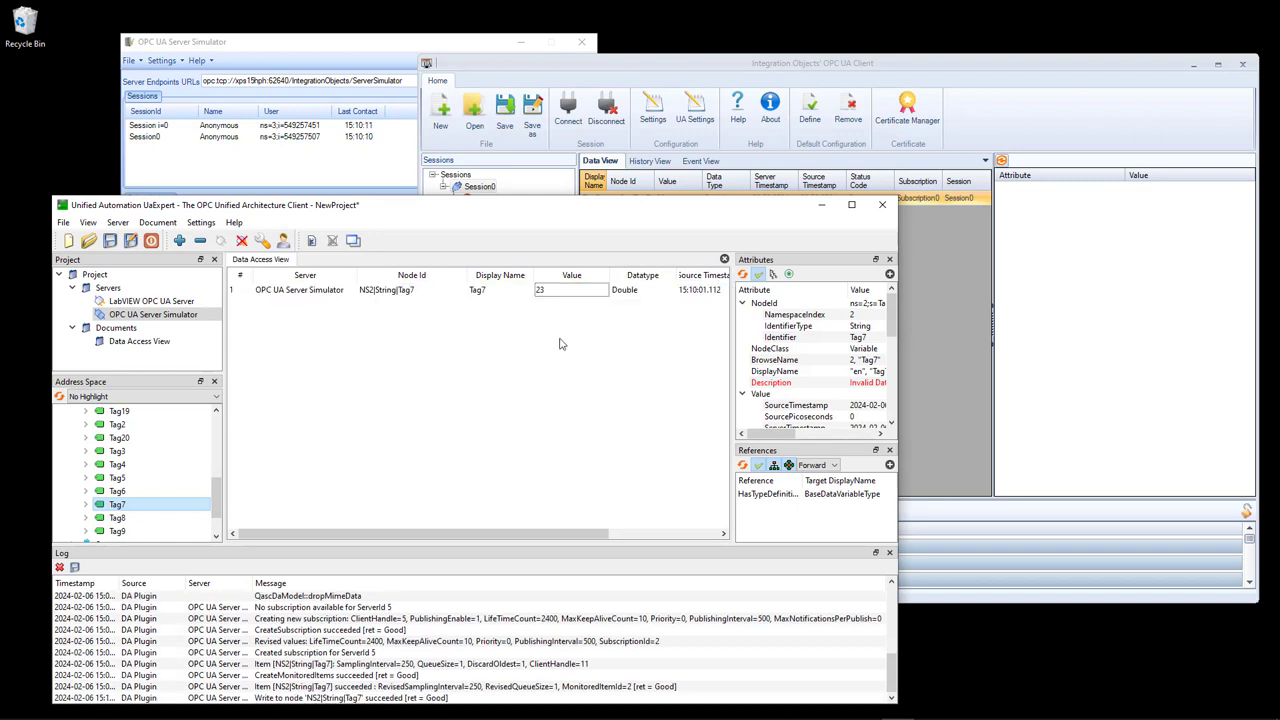
{"action": "left_click", "coordinate": [967, 362]}
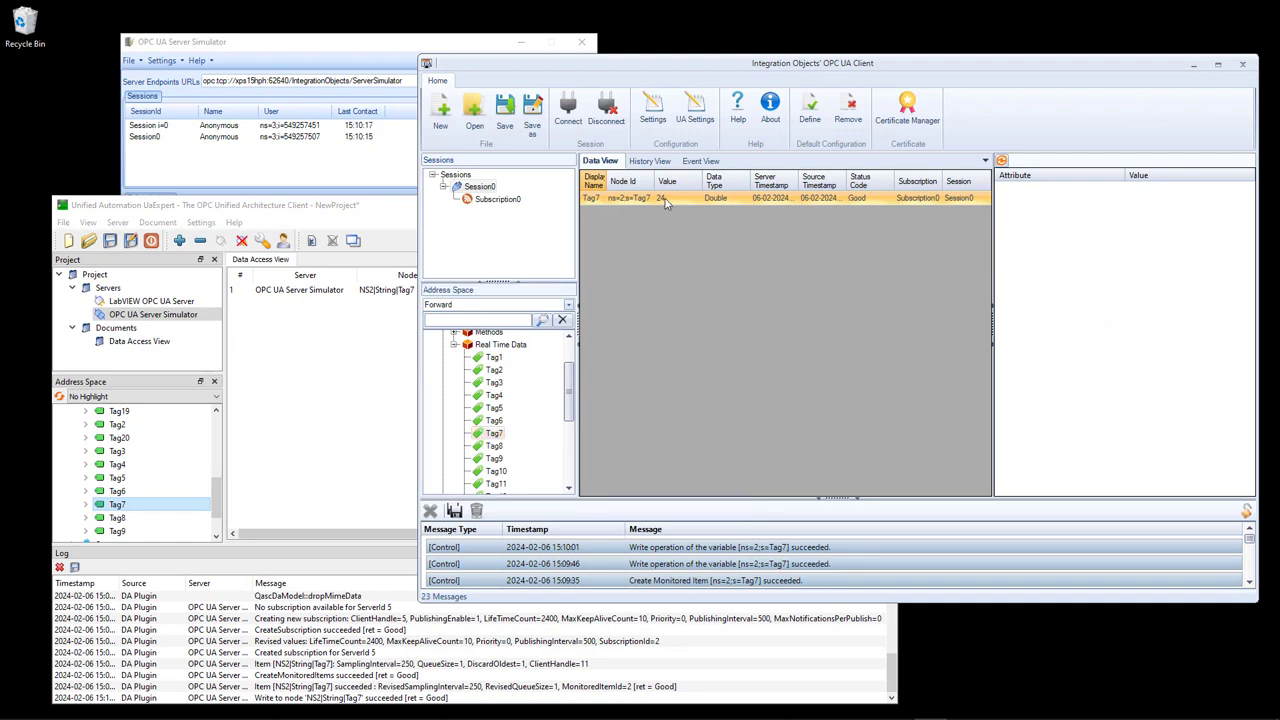
{"action": "left_click", "coordinate": [374, 222]}
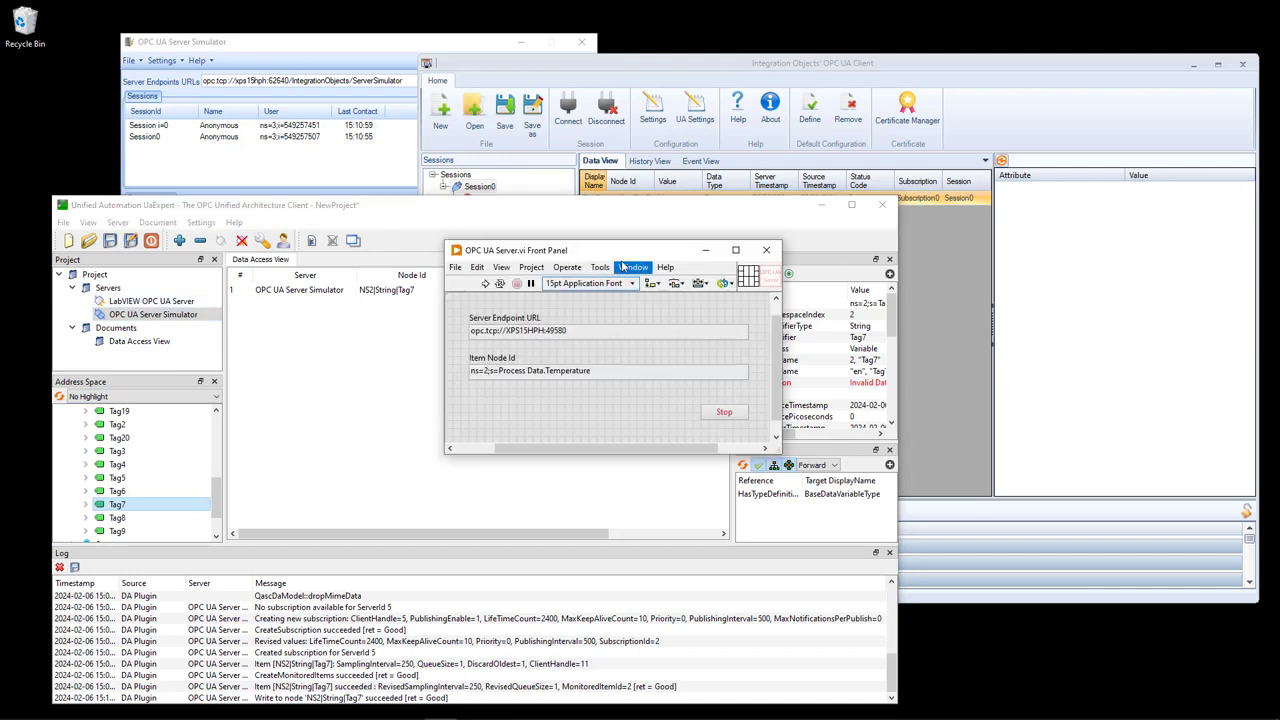
Step: Run OPC UA Server.vi in LabVIEW and move its front panel clear of the UaExpert data
{"action": "left_click_drag", "start_coordinate": [639, 252], "coordinate": [650, 187]}
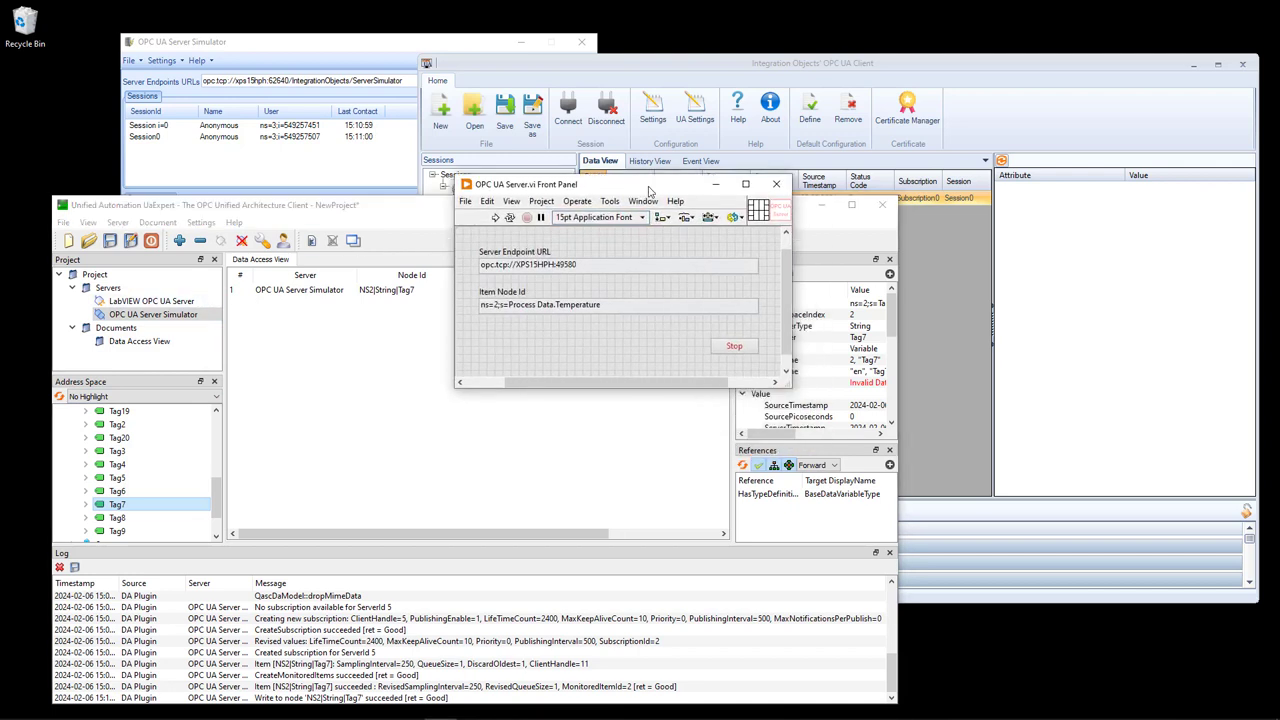
{"action": "left_click", "coordinate": [496, 218]}
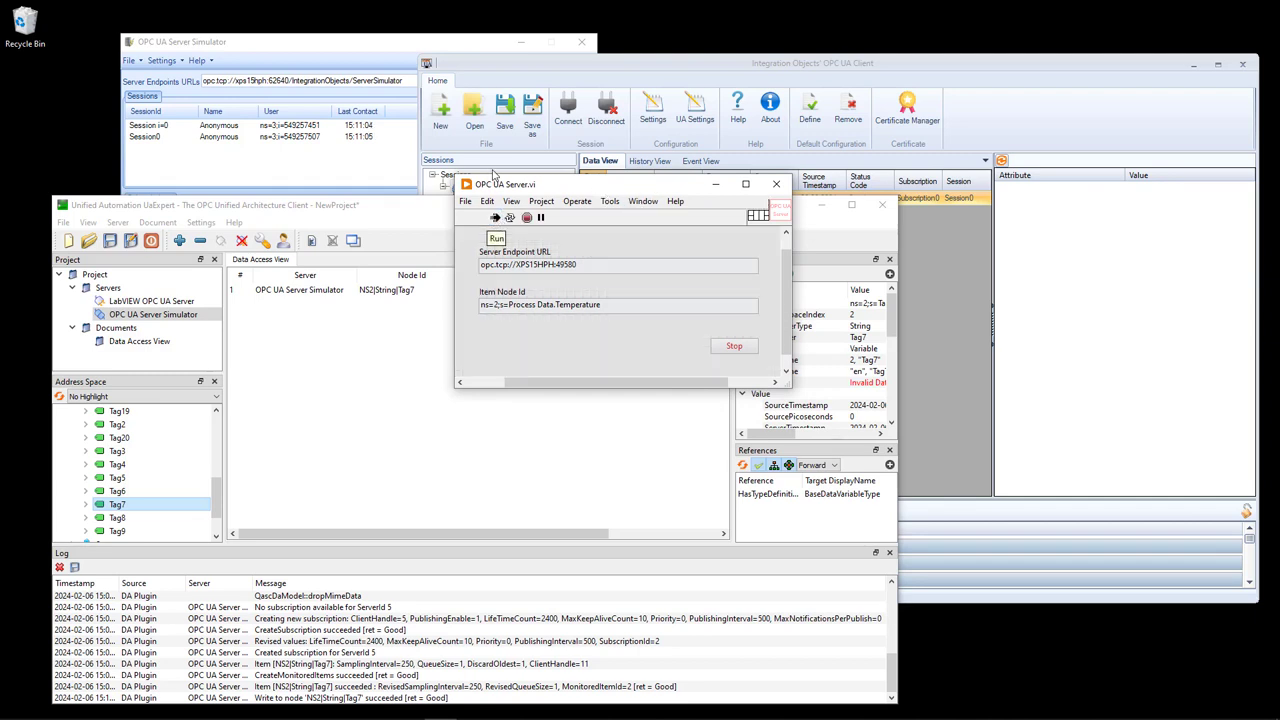
{"action": "left_click_drag", "start_coordinate": [520, 184], "coordinate": [362, 166]}
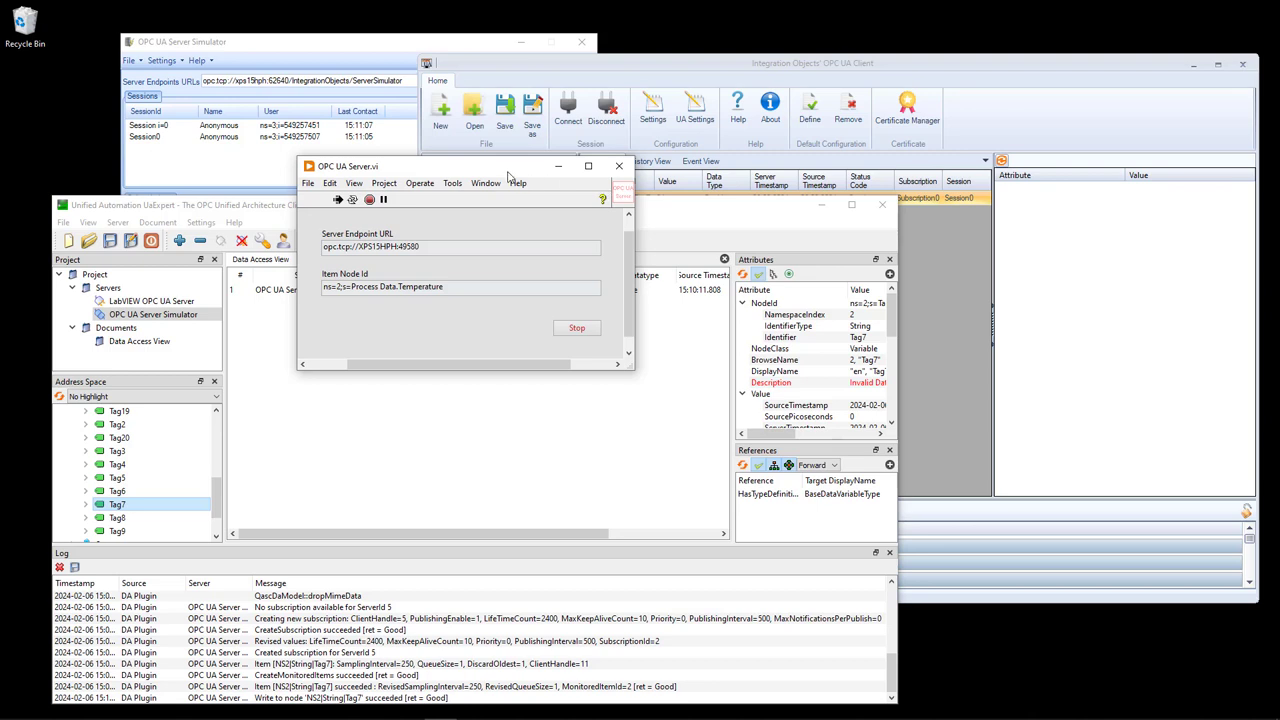
Step: Switch to UaExpert and connect to the LabVIEW OPC UA Server
{"action": "left_click", "coordinate": [390, 408]}
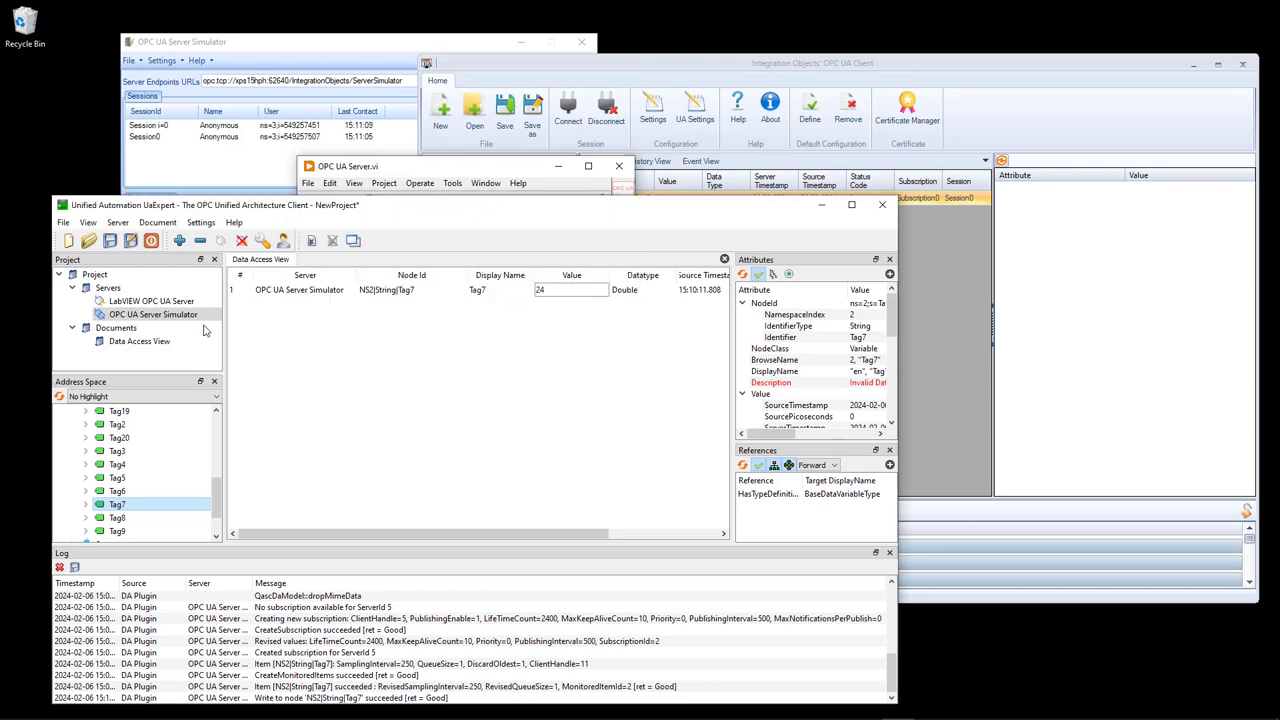
{"action": "left_click", "coordinate": [158, 303]}
{"action": "right_click", "coordinate": [155, 304]}
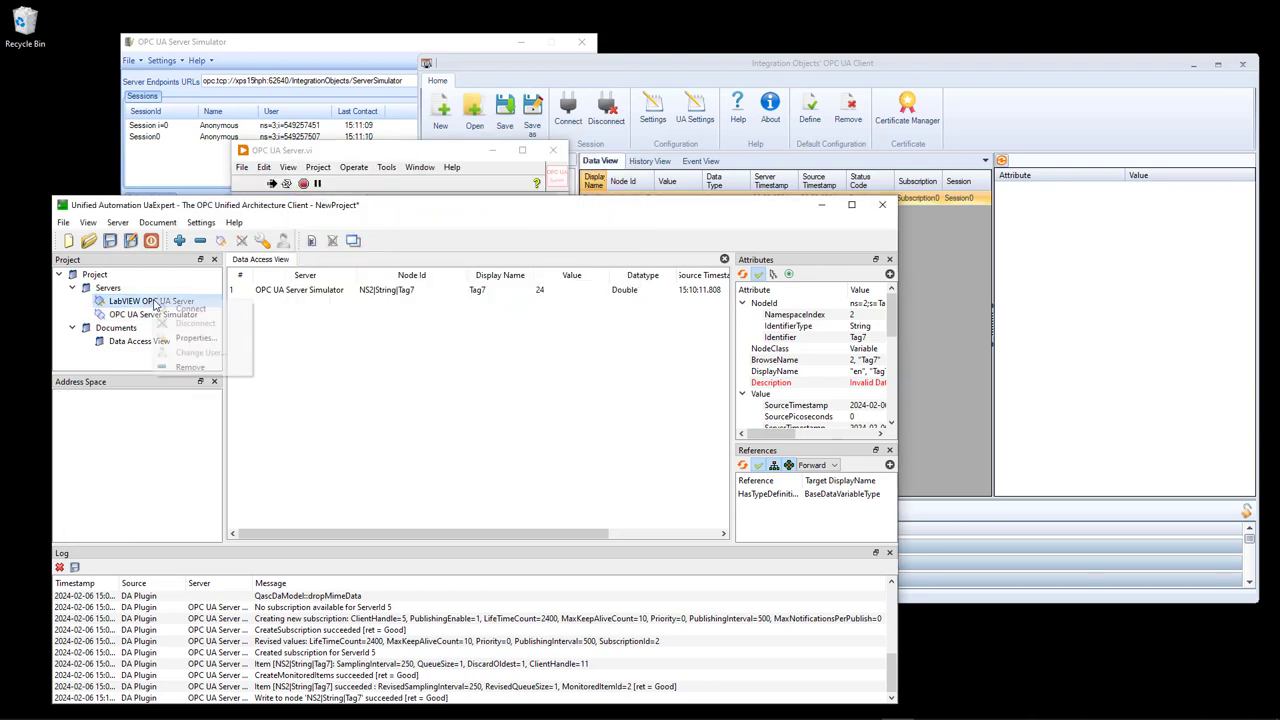
{"action": "left_click", "coordinate": [180, 308]}
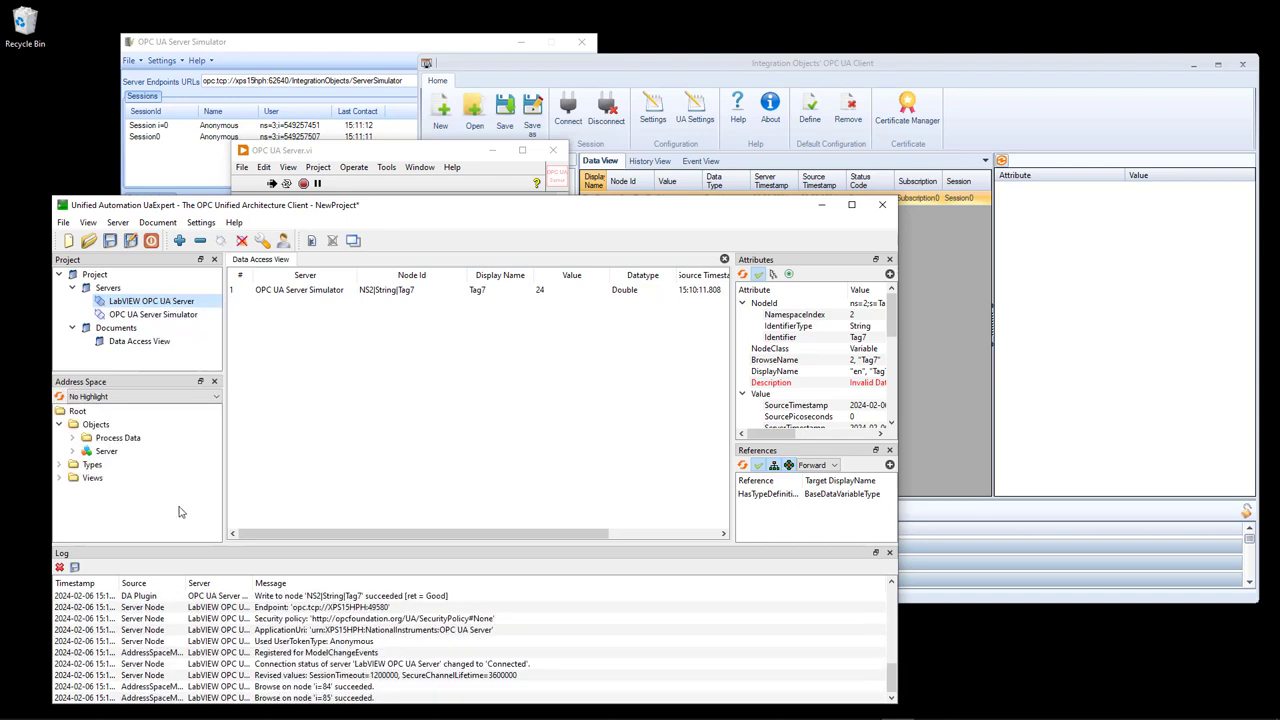
Step: View each connected server's address space, then add Temperature from the LabVIEW server's Process Data folder to the Data Access View
{"action": "left_click", "coordinate": [172, 316]}
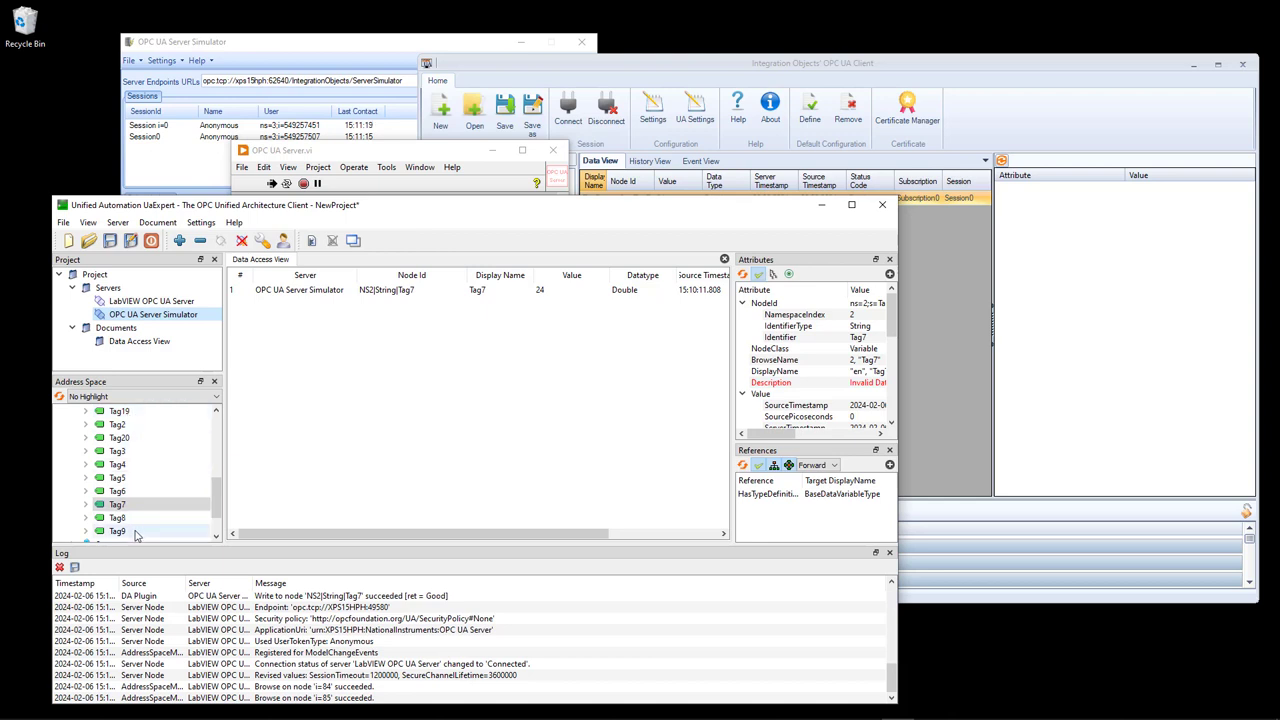
{"action": "left_click", "coordinate": [155, 302]}
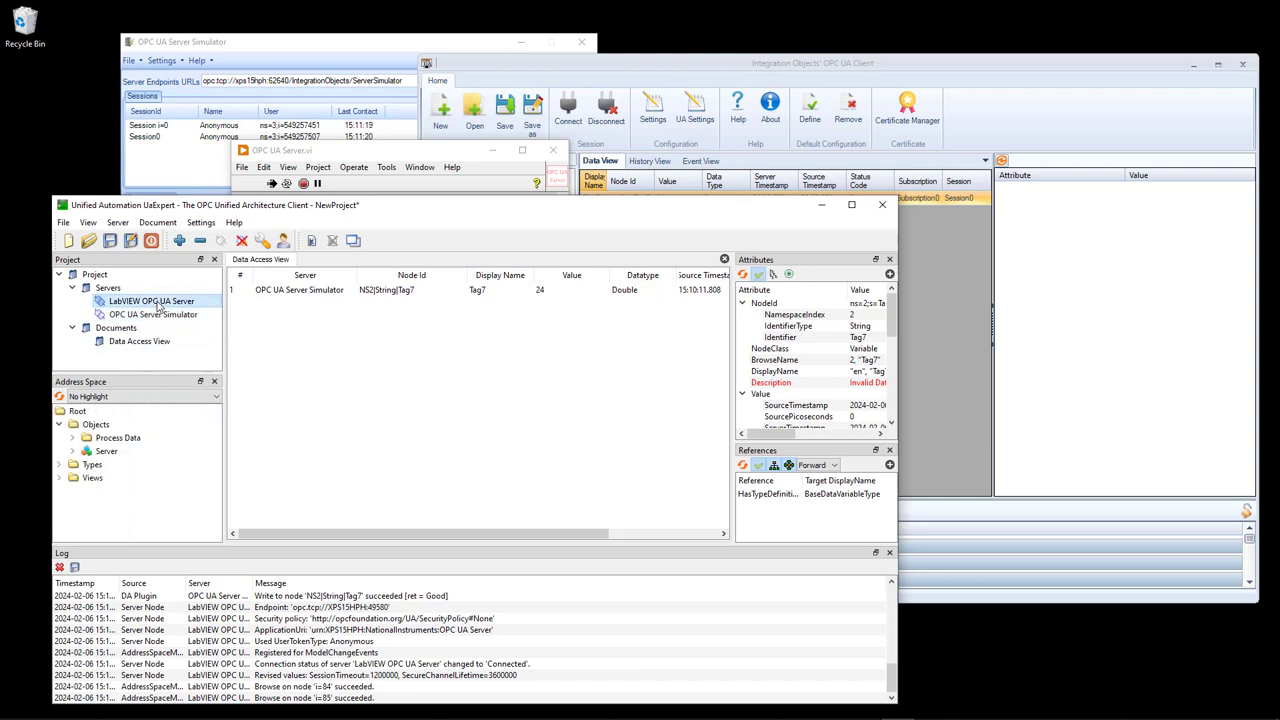
{"action": "left_click", "coordinate": [72, 438]}
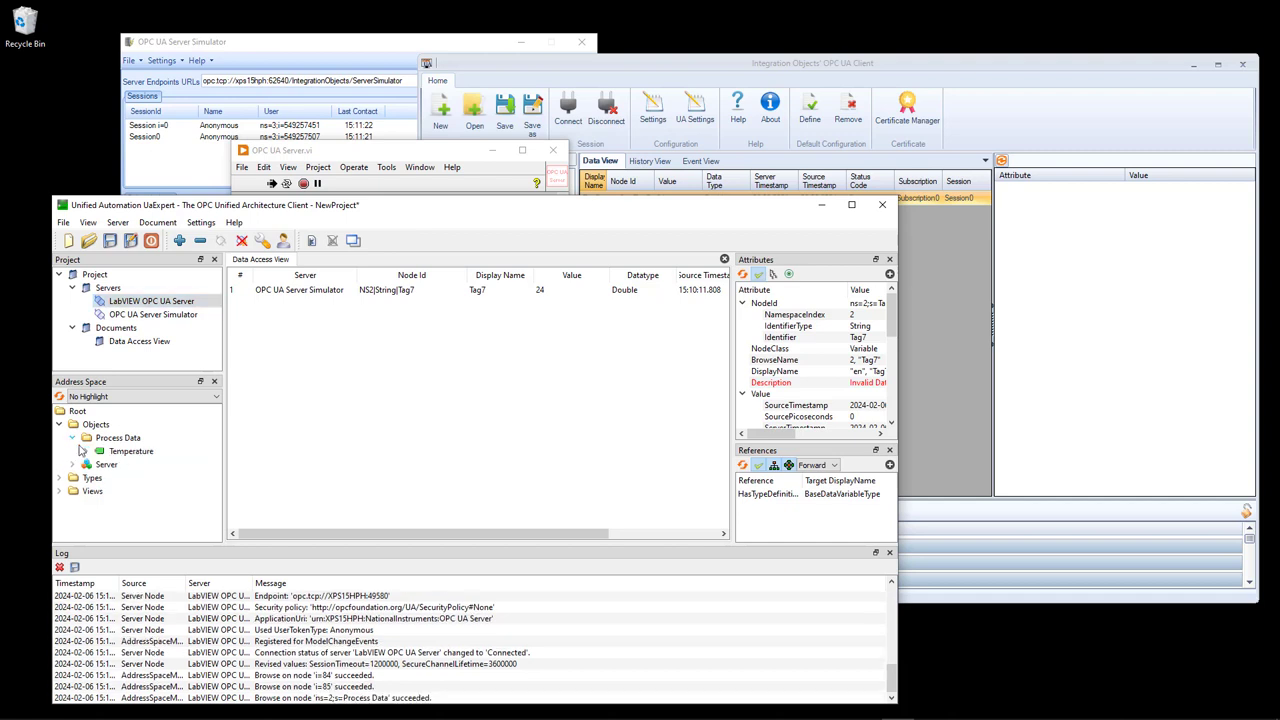
{"action": "left_click", "coordinate": [128, 454]}
{"action": "left_click_drag", "start_coordinate": [118, 457], "coordinate": [348, 357]}
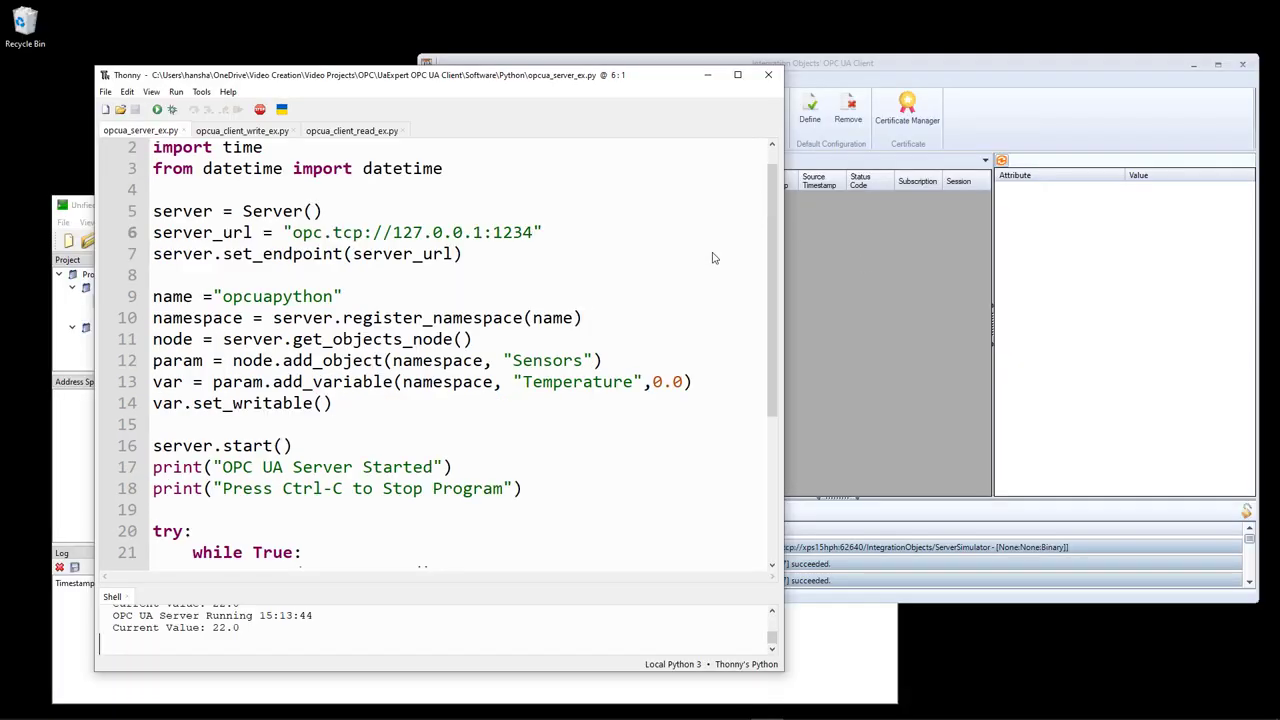
Step: Switch to Thonny, copy the endpoint URL opc.tcp://127.0.0.1:1234 from opcua_server_ex.py, and run the script
{"action": "left_click_drag", "start_coordinate": [425, 85], "coordinate": [436, 57]}
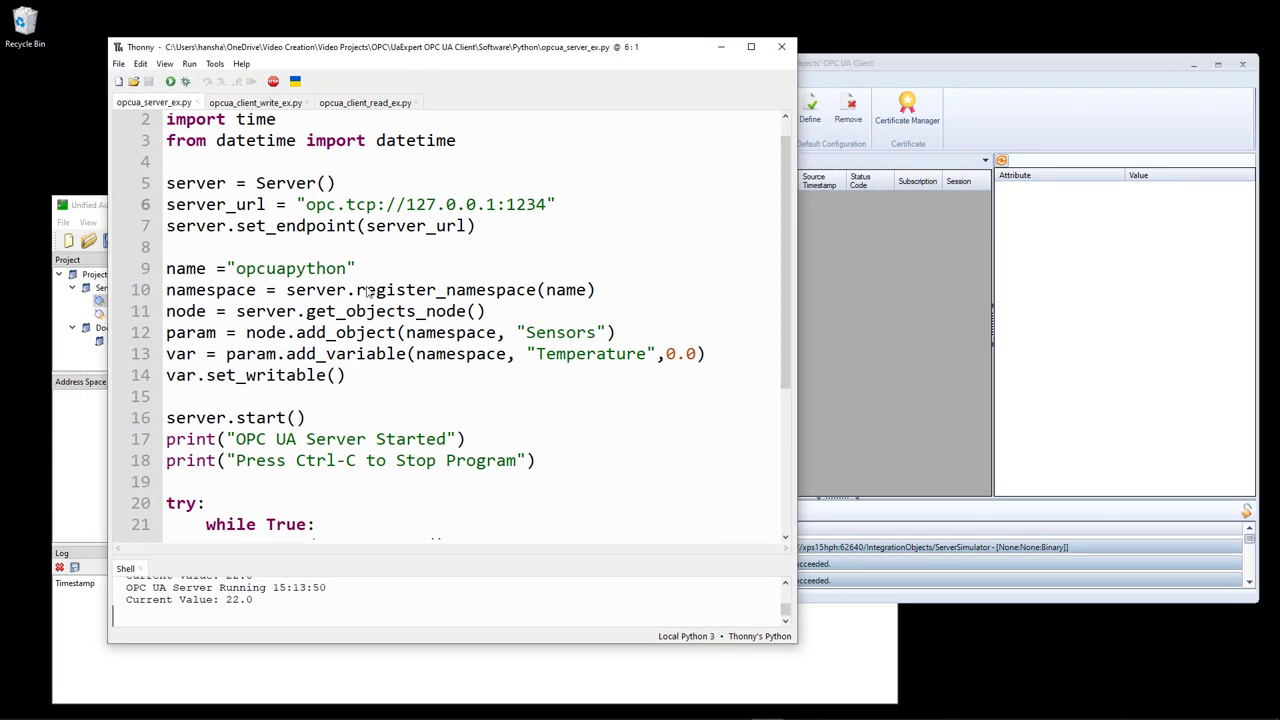
{"action": "scroll", "coordinate": [398, 303], "scroll_direction": "up", "scroll_amount": 1}
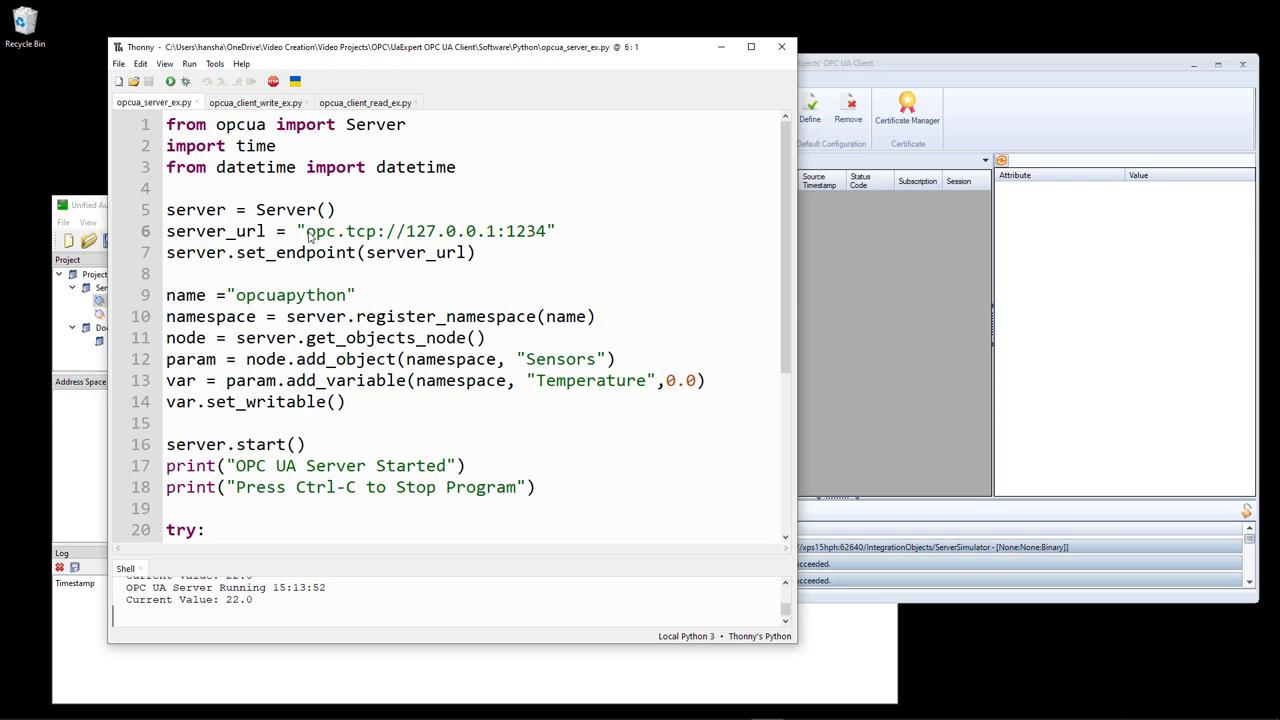
{"action": "left_click_drag", "start_coordinate": [307, 232], "coordinate": [549, 234]}
{"action": "key", "text": "ctrl+c"}
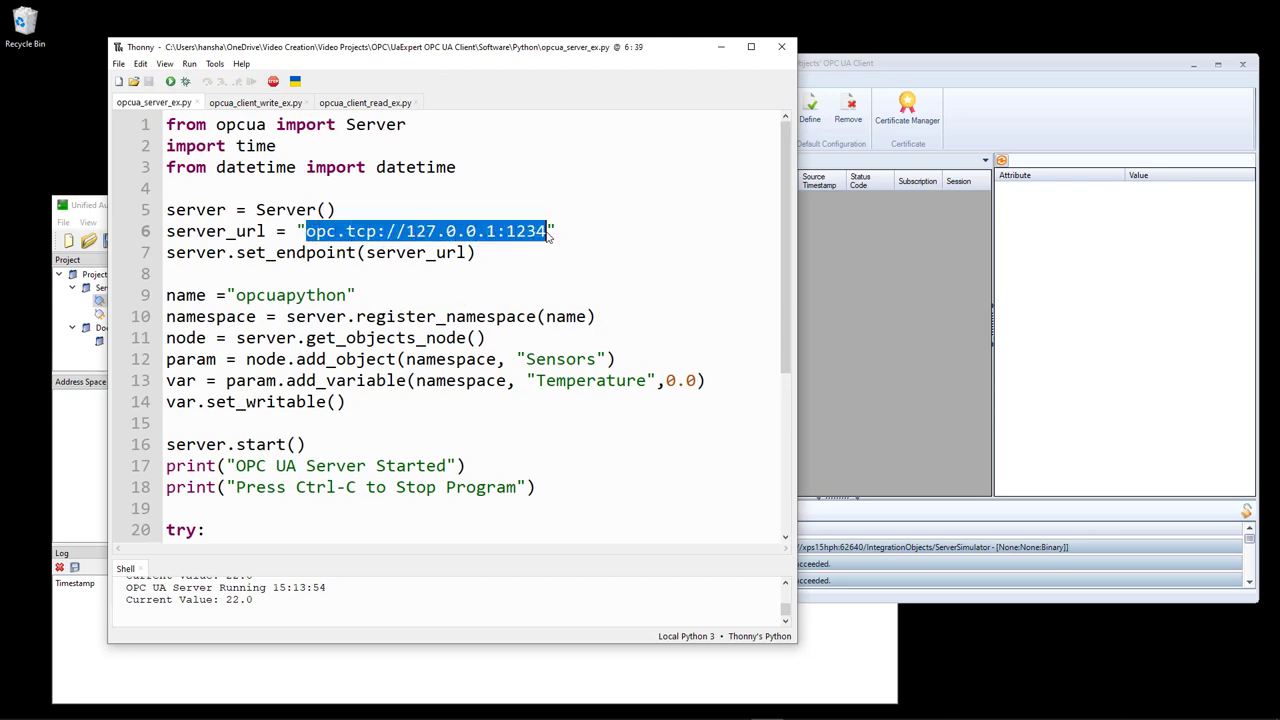
{"action": "left_click", "coordinate": [171, 82]}
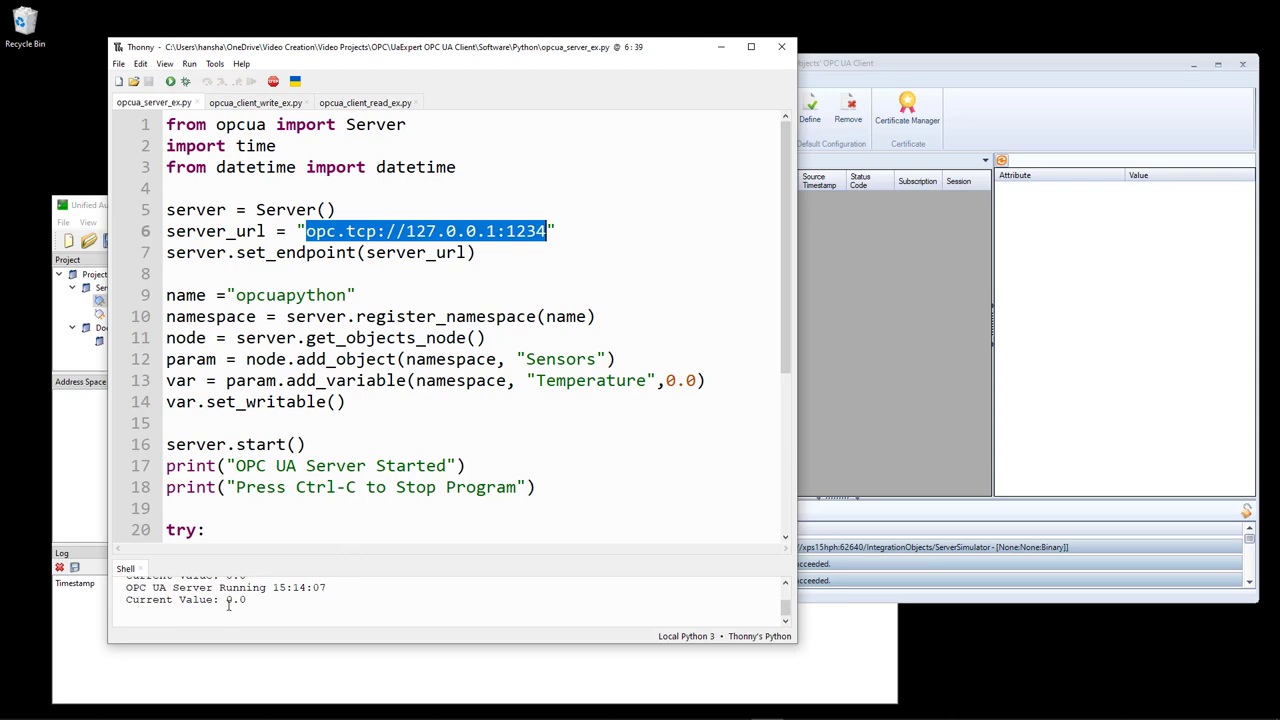
Step: Switch to UaExpert and begin adding a server with the copied endpoint URL opc.tcp://127.0.0.1:1234
{"action": "left_click", "coordinate": [83, 465]}
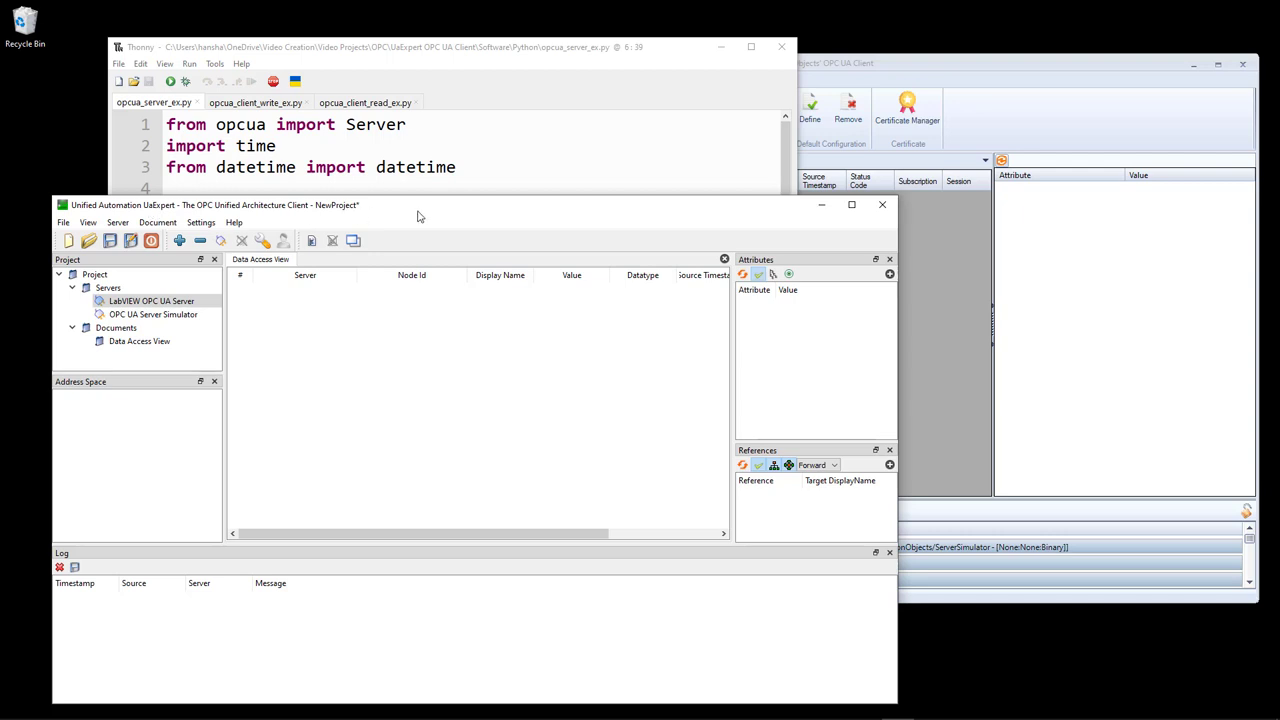
{"action": "left_click", "coordinate": [115, 289]}
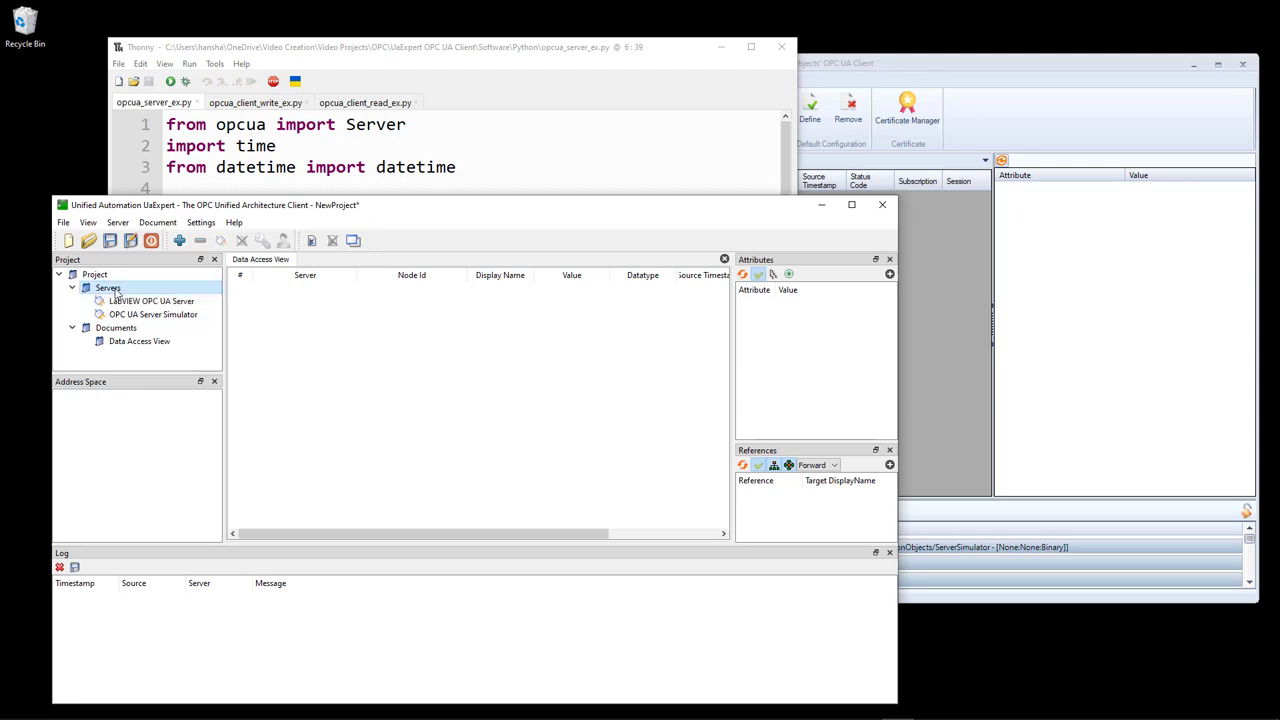
{"action": "right_click", "coordinate": [117, 292]}
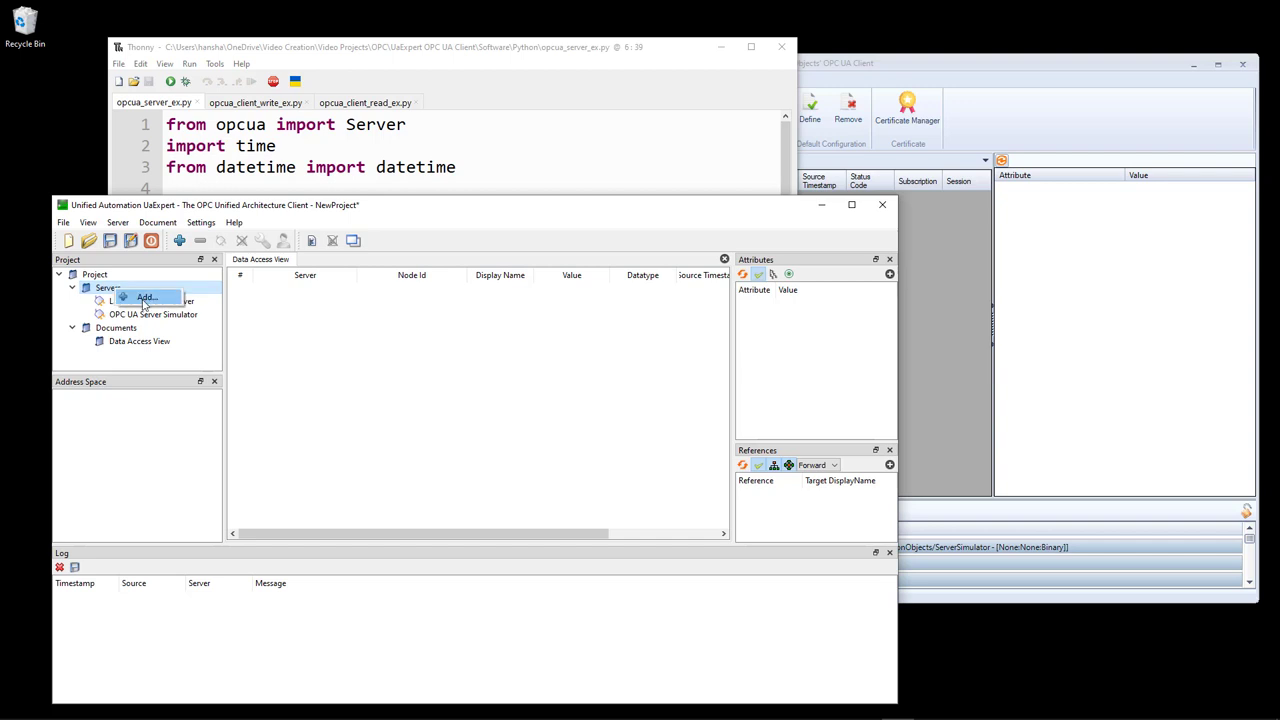
{"action": "left_click", "coordinate": [145, 299]}
{"action": "left_click", "coordinate": [517, 221]}
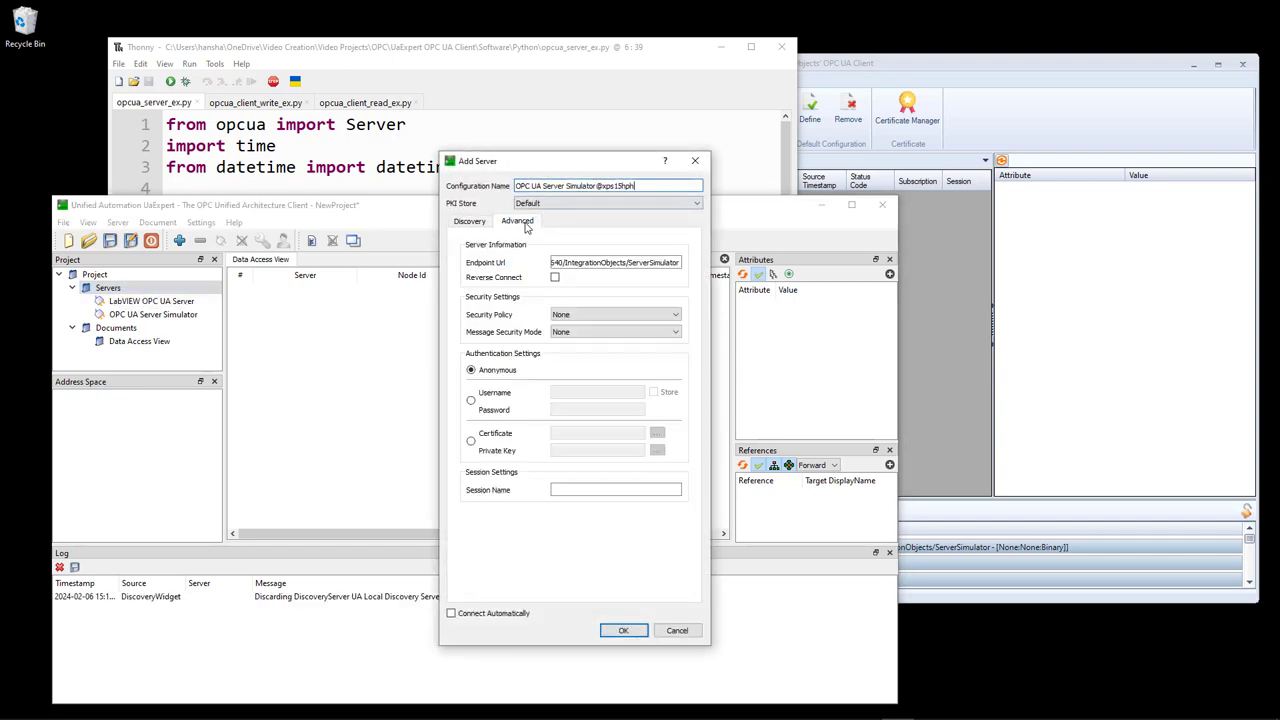
{"action": "triple_click", "coordinate": [565, 262]}
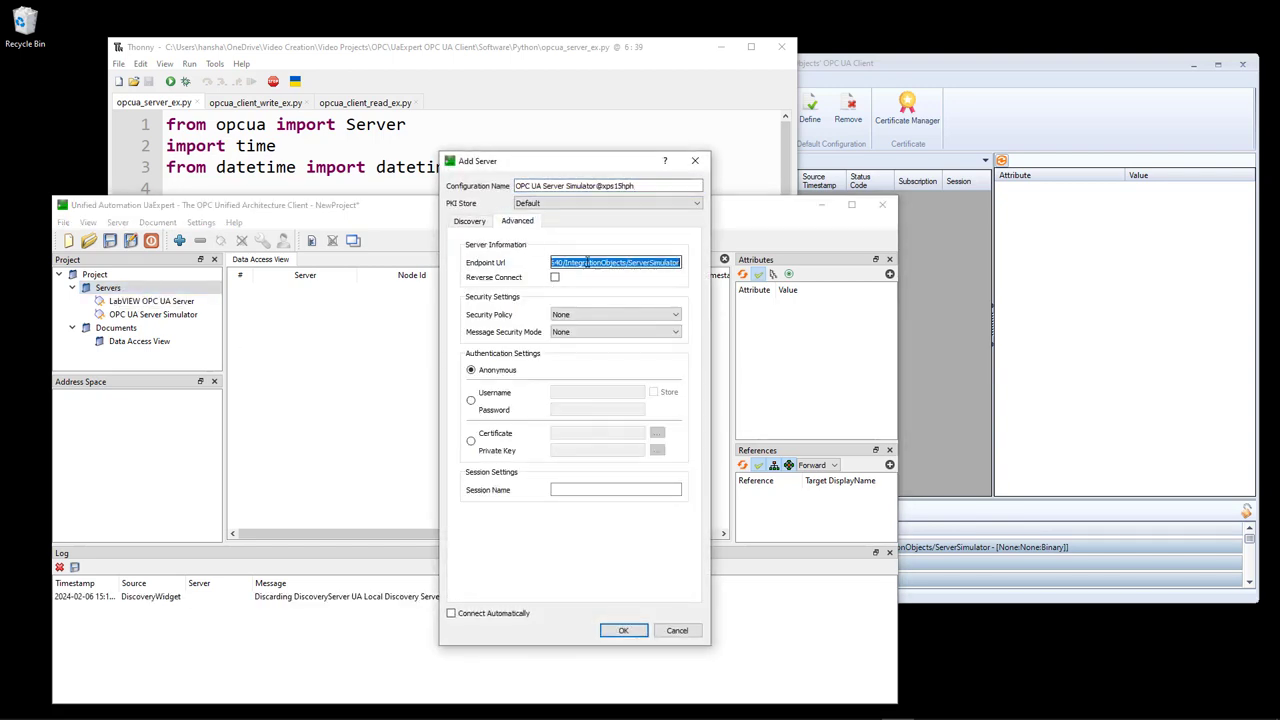
{"action": "key", "text": "ctrl+v"}
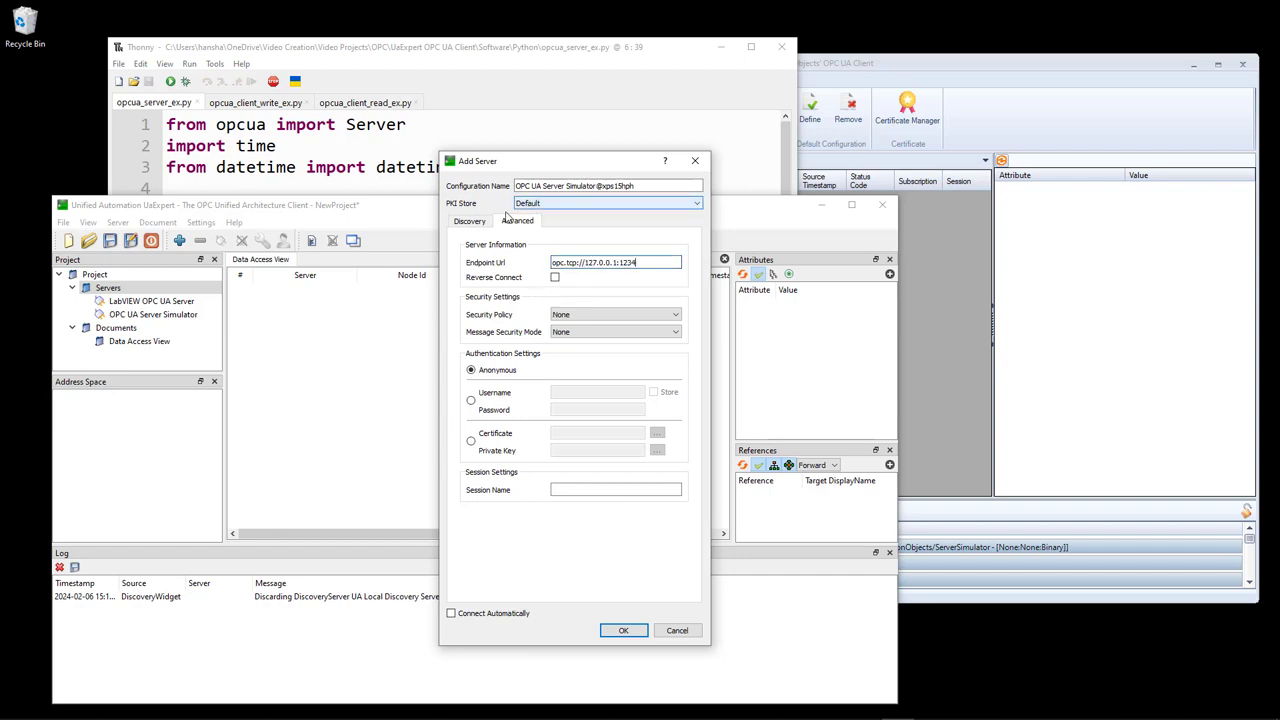
Step: Name the server configuration "Python UA Serve" and add it to the project
{"action": "double_click", "coordinate": [641, 187]}
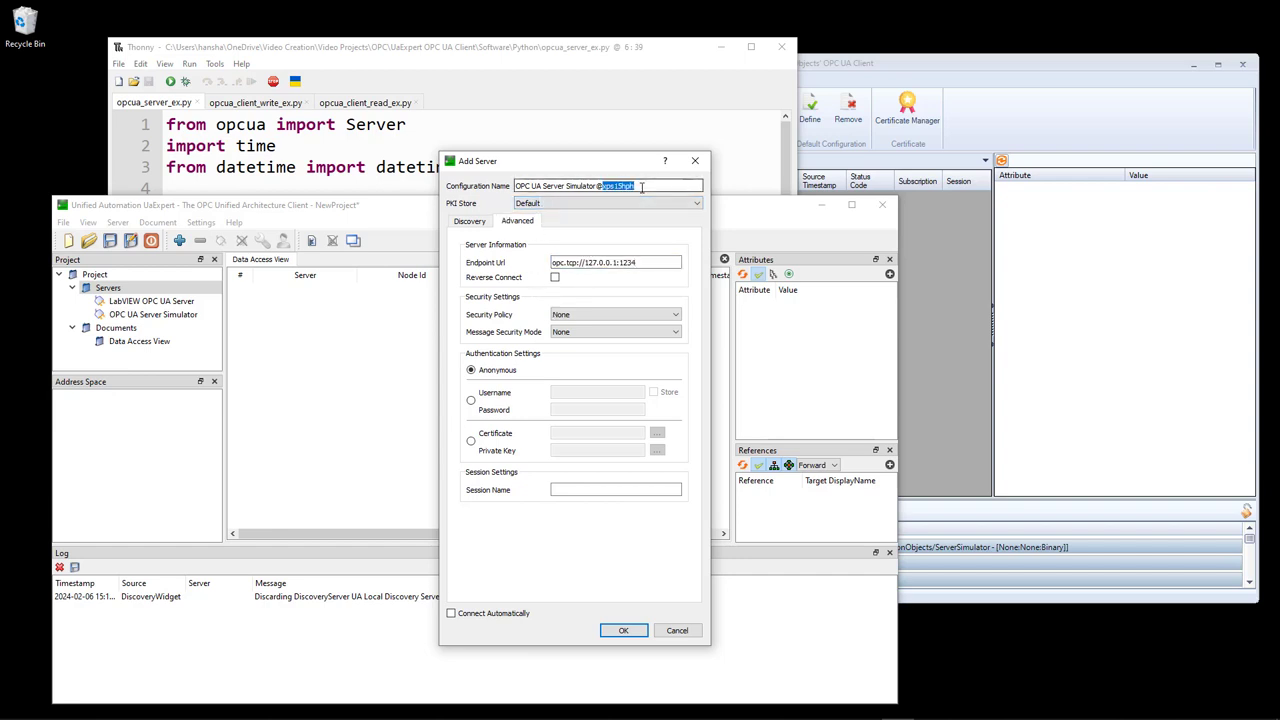
{"action": "left_click", "coordinate": [641, 187]}
{"action": "left_click_drag", "start_coordinate": [533, 186], "coordinate": [498, 188]}
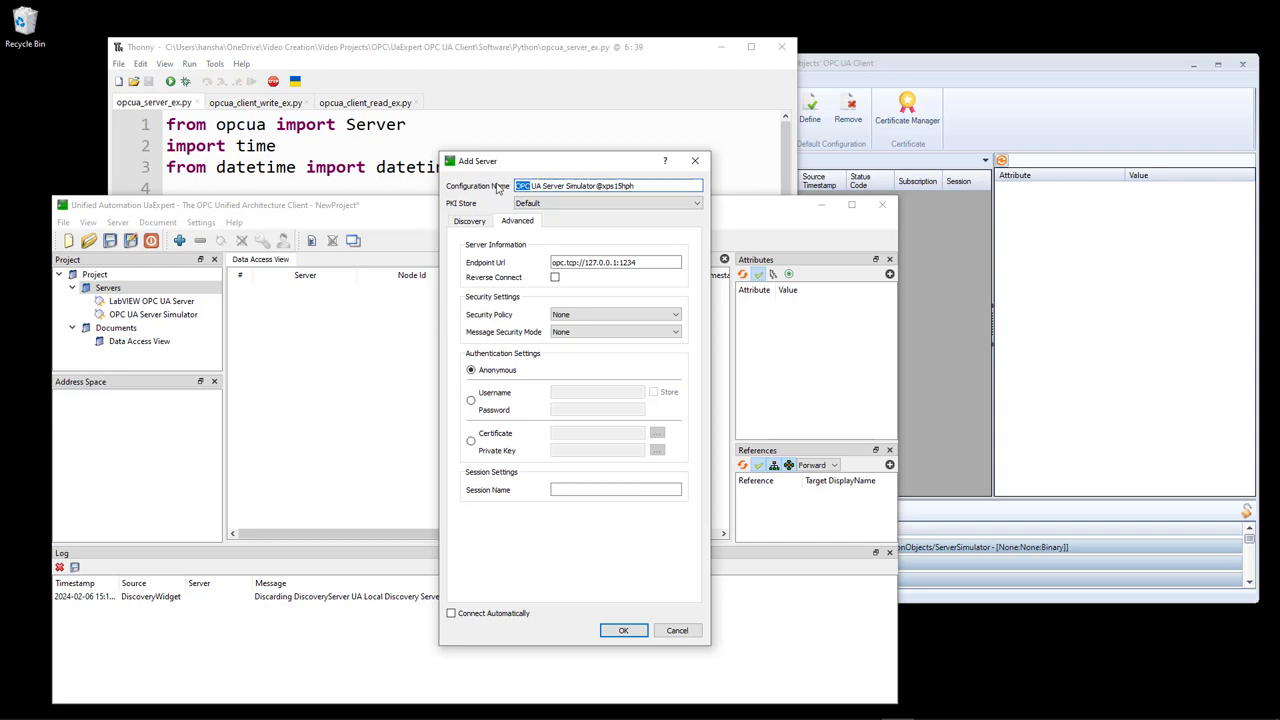
{"action": "type", "text": "Python"}
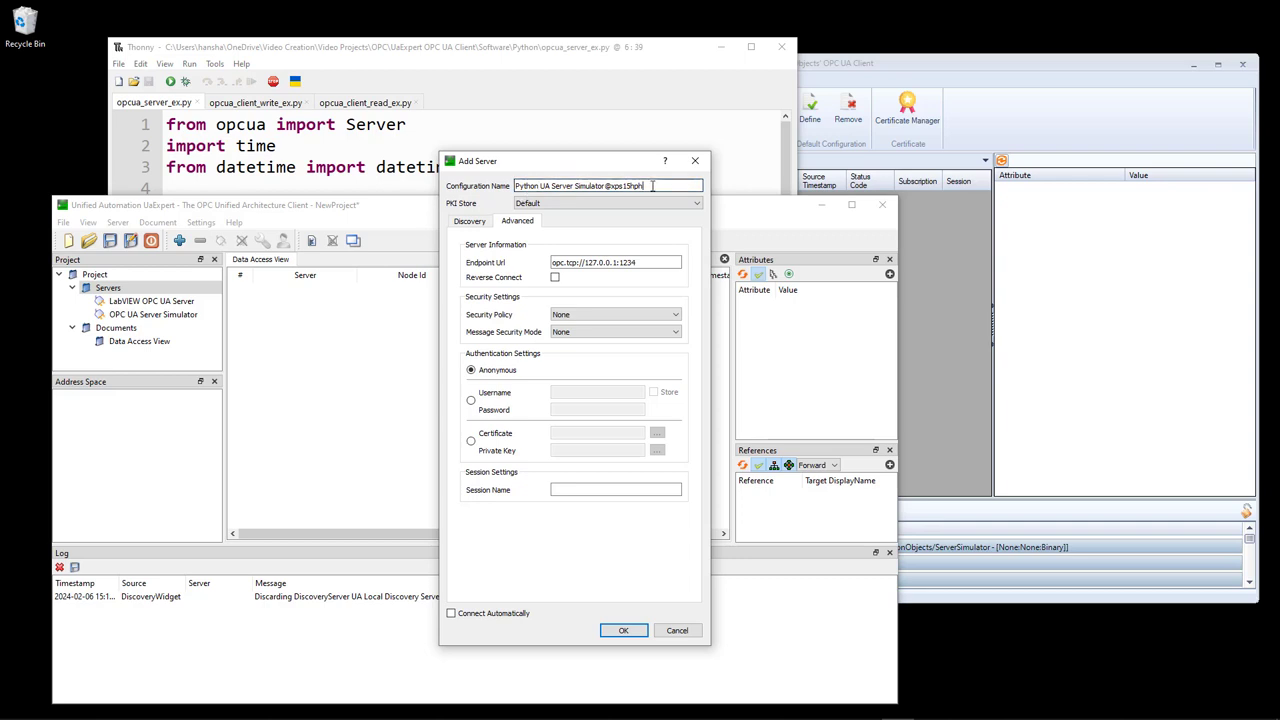
{"action": "key", "text": "BackSpace"}
{"action": "key", "text": "BackSpace"}
{"action": "key", "text": "BackSpace"}
{"action": "key", "text": "BackSpace"}
{"action": "key", "text": "BackSpace"}
{"action": "key", "text": "BackSpace"}
{"action": "key", "text": "BackSpace"}
{"action": "key", "text": "BackSpace"}
{"action": "key", "text": "BackSpace"}
{"action": "key", "text": "BackSpace"}
{"action": "key", "text": "BackSpace"}
{"action": "key", "text": "BackSpace"}
{"action": "key", "text": "BackSpace"}
{"action": "key", "text": "BackSpace"}
{"action": "key", "text": "BackSpace"}
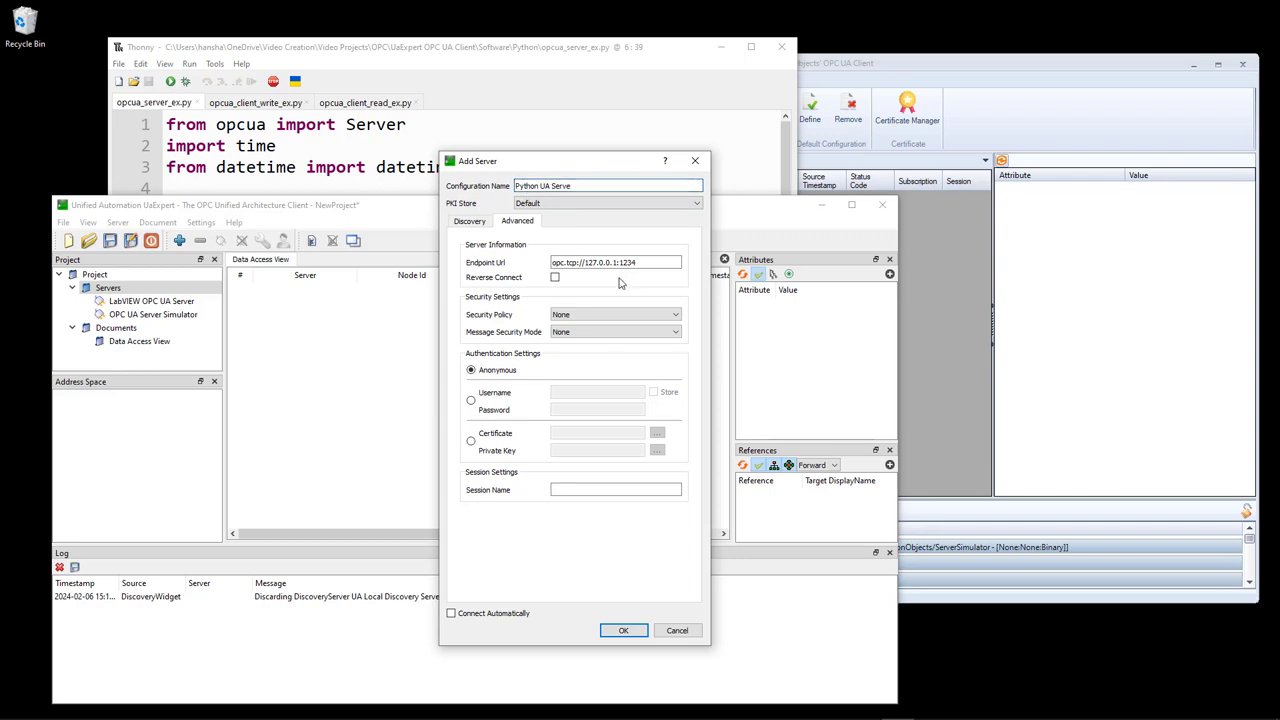
{"action": "left_click", "coordinate": [630, 632]}
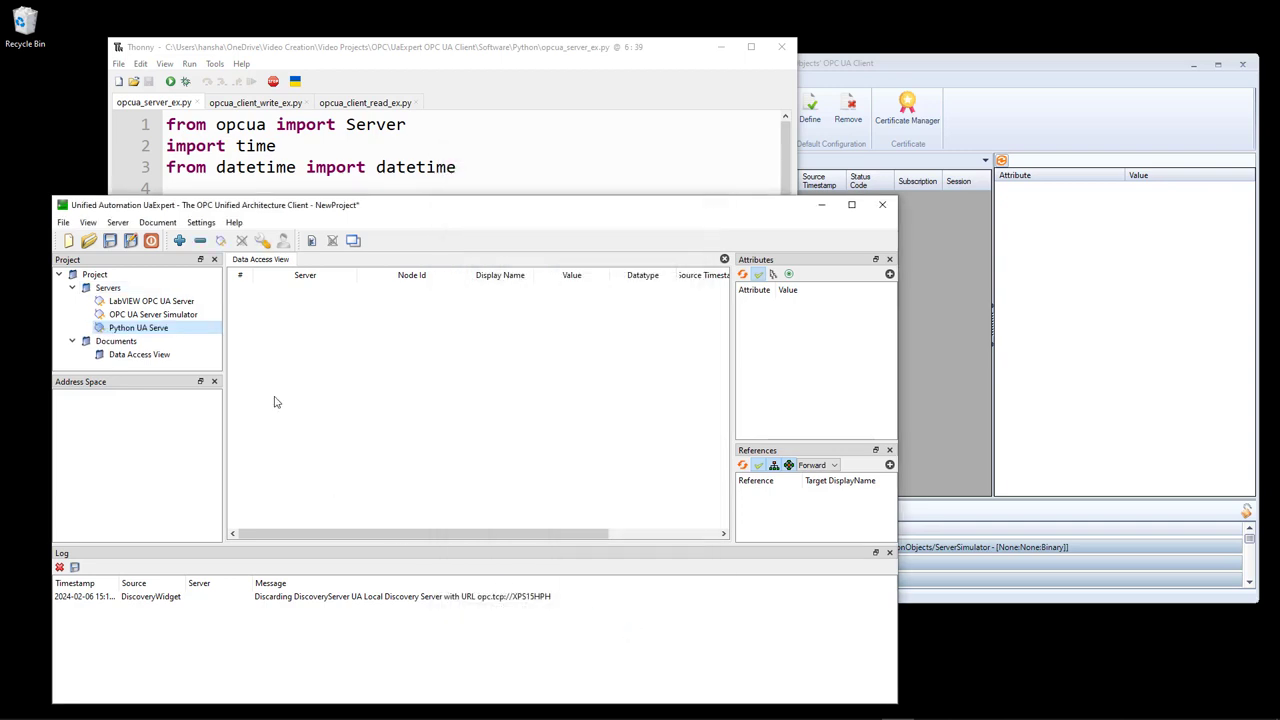
Step: Change the Python server's configuration name to "Python UA Server" in its server settings
{"action": "right_click", "coordinate": [155, 335]}
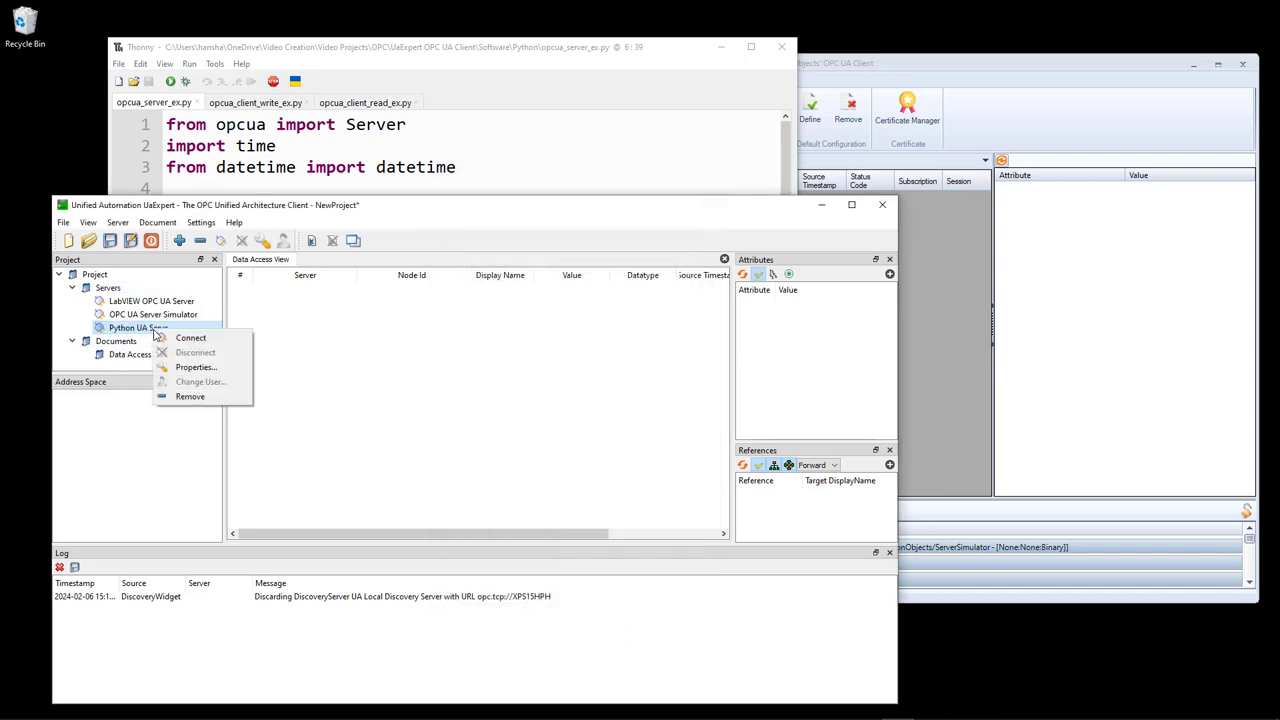
{"action": "left_click", "coordinate": [196, 367]}
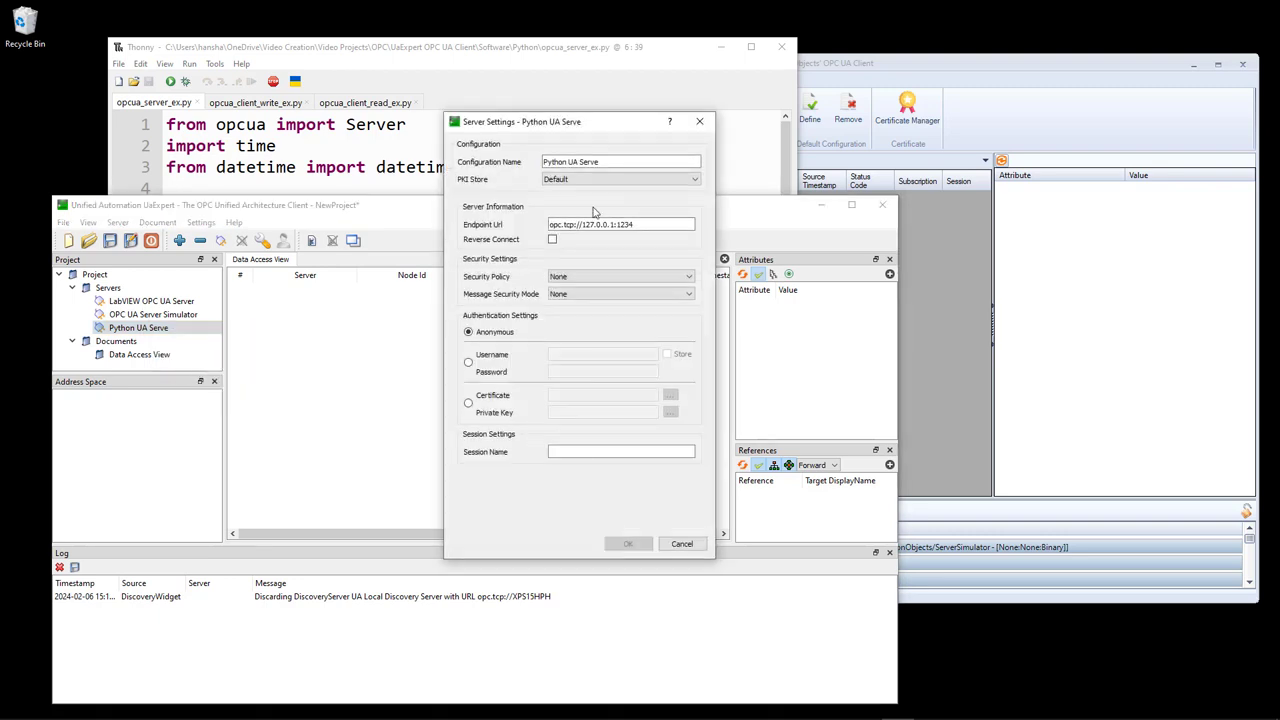
{"action": "left_click", "coordinate": [619, 163]}
{"action": "type", "text": "r"}
{"action": "left_click", "coordinate": [628, 543]}
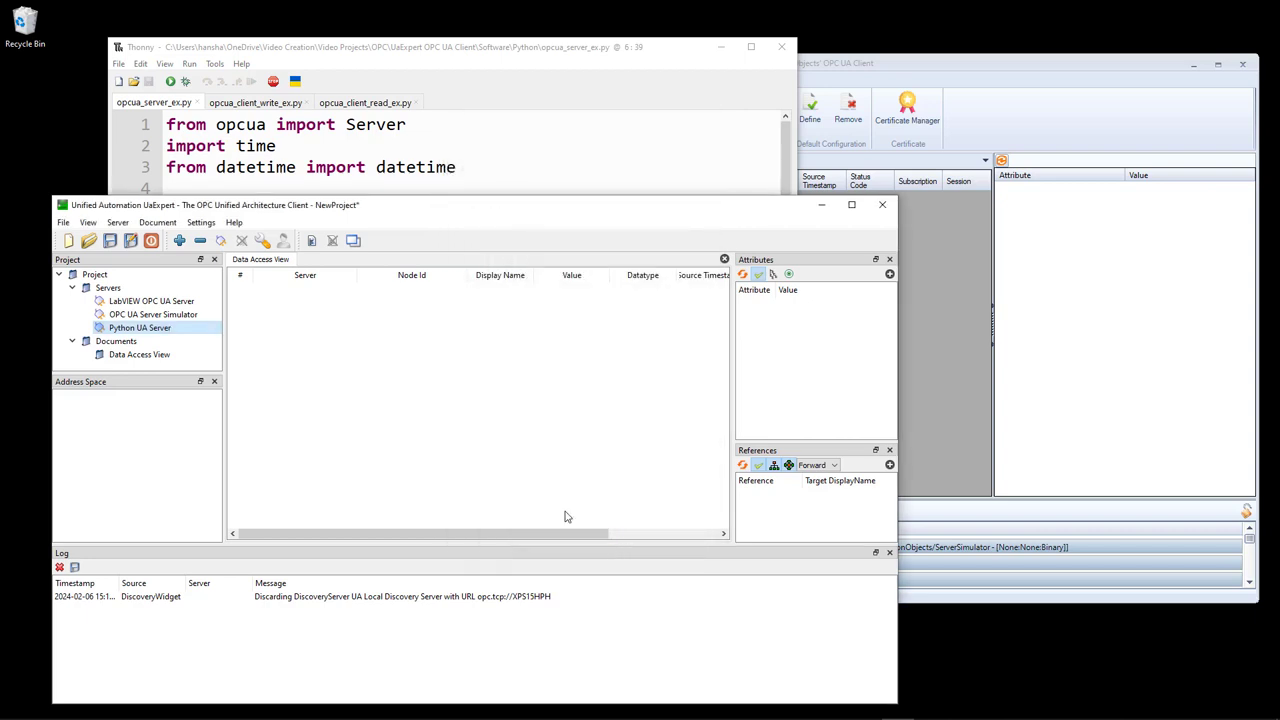
Step: Connect to Python UA Server and expand the Sensors object in its address space
{"action": "right_click", "coordinate": [157, 330]}
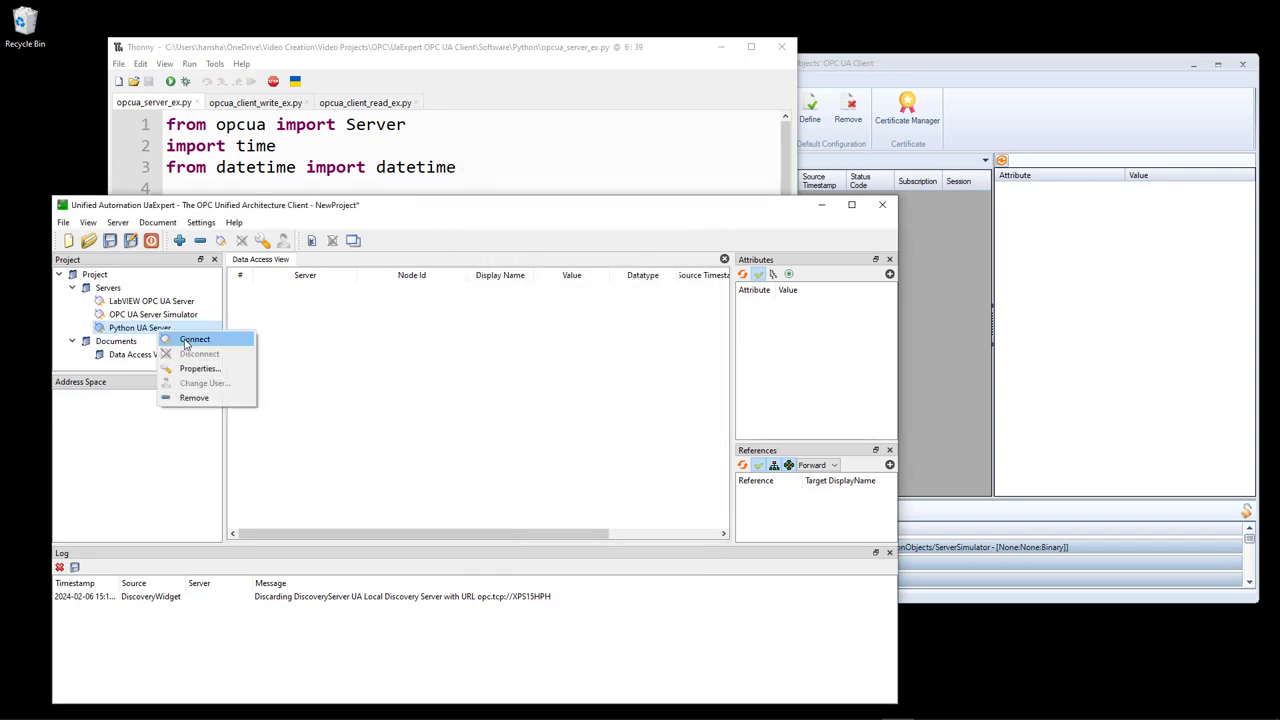
{"action": "left_click", "coordinate": [183, 340]}
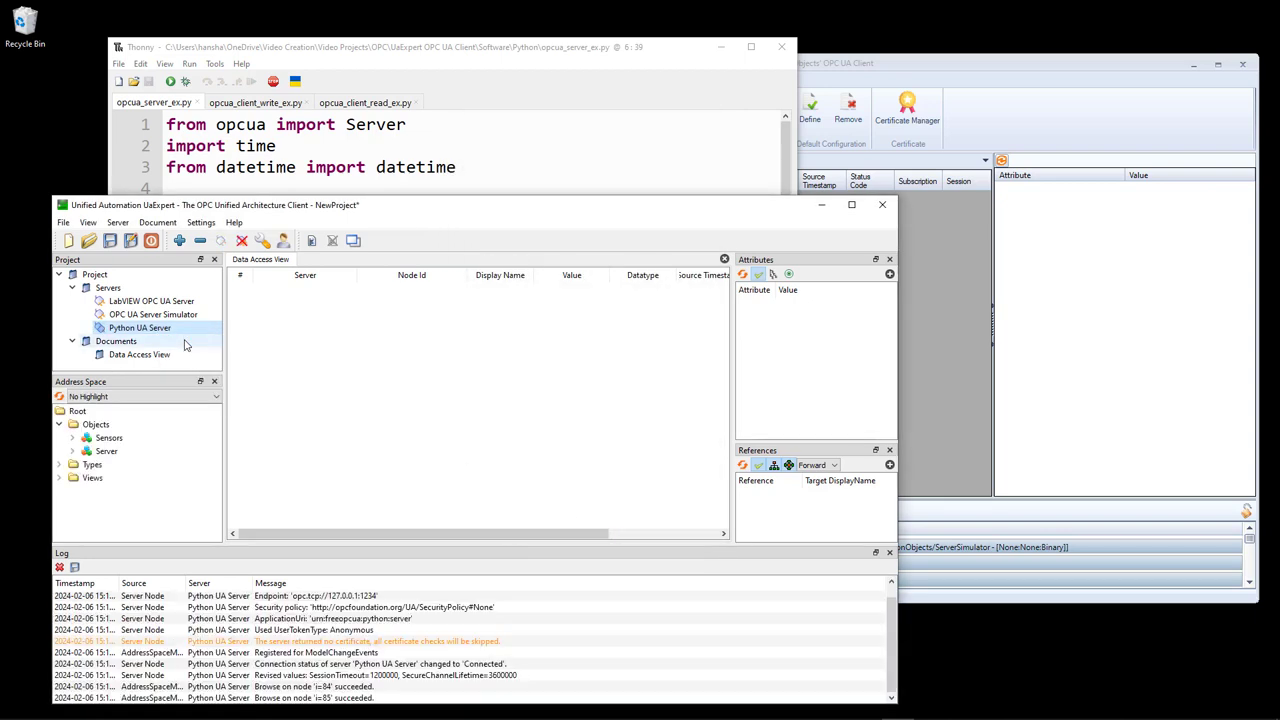
{"action": "left_click", "coordinate": [72, 439]}
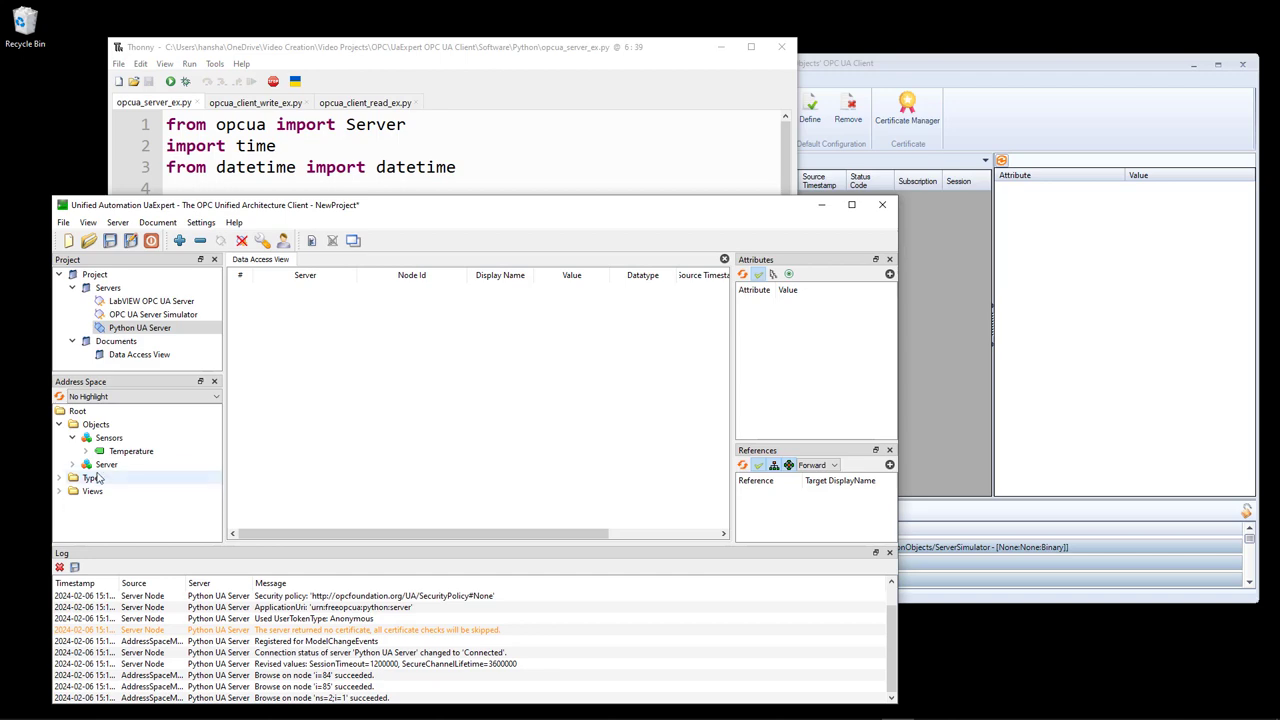
Step: Switch to Thonny and examine where opcua_server_ex.py defines the Temperature variable and the Sensors object
{"action": "left_click", "coordinate": [566, 178]}
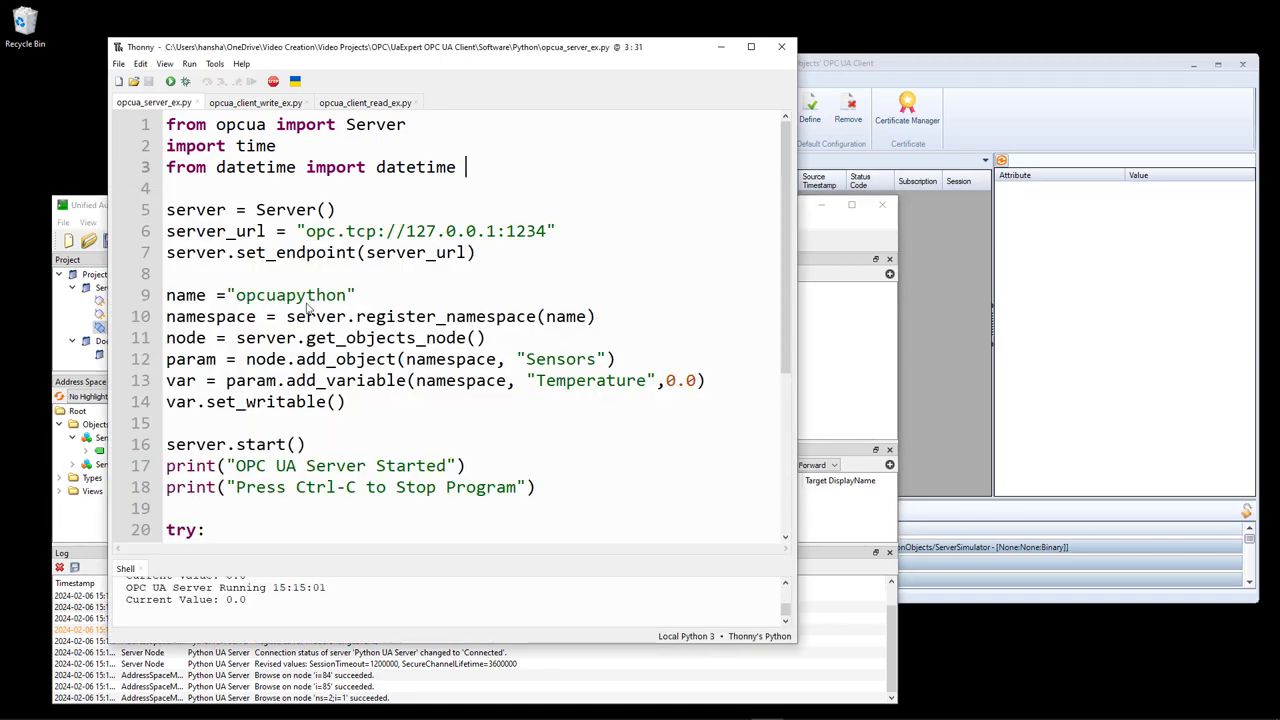
{"action": "left_click", "coordinate": [596, 378]}
{"action": "double_click", "coordinate": [596, 380]}
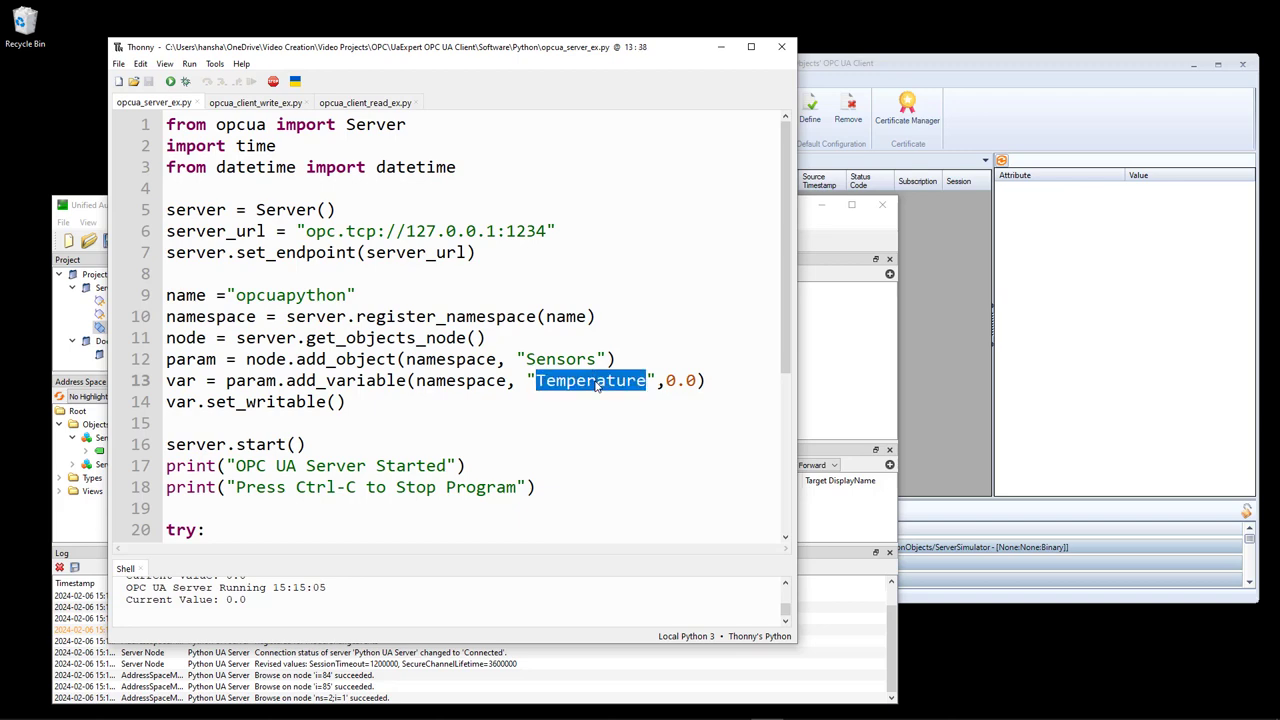
{"action": "left_click", "coordinate": [556, 360]}
{"action": "double_click", "coordinate": [556, 362]}
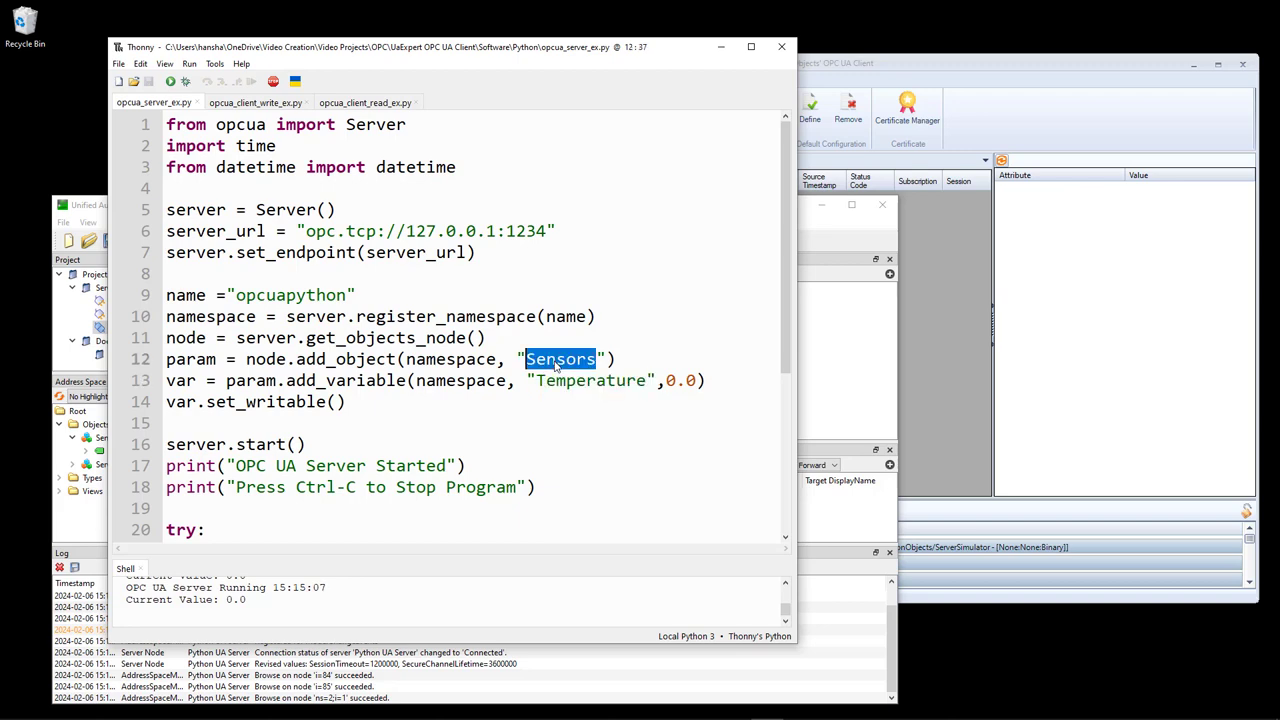
Step: Switch to UaExpert and add Temperature from the Python server's Sensors object to the Data Access View
{"action": "left_click", "coordinate": [100, 438]}
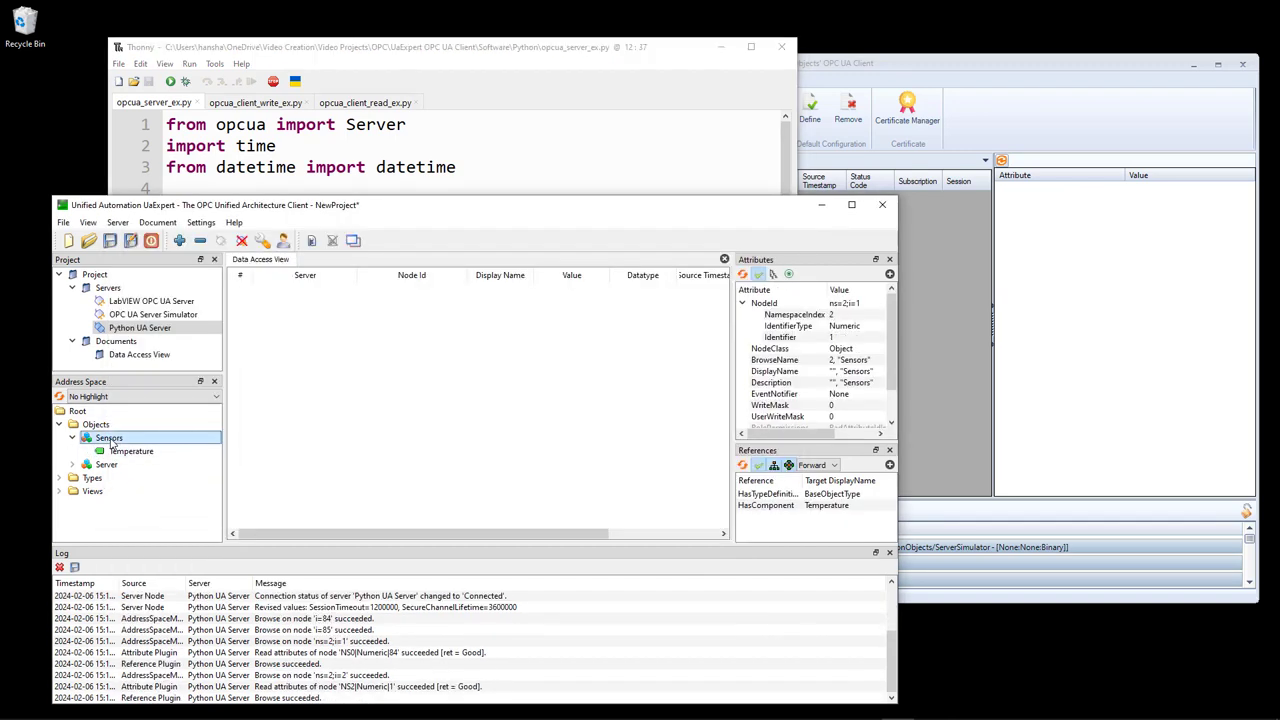
{"action": "left_click", "coordinate": [130, 452]}
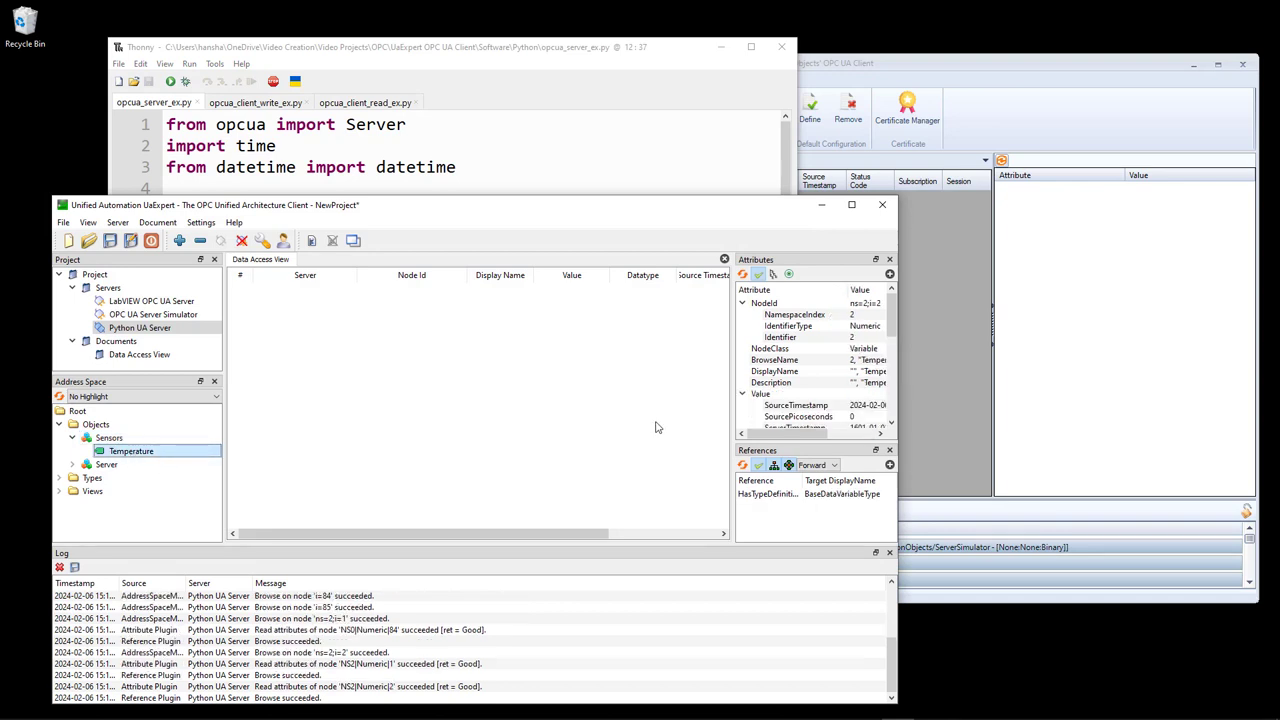
{"action": "left_click_drag", "start_coordinate": [163, 453], "coordinate": [392, 349]}
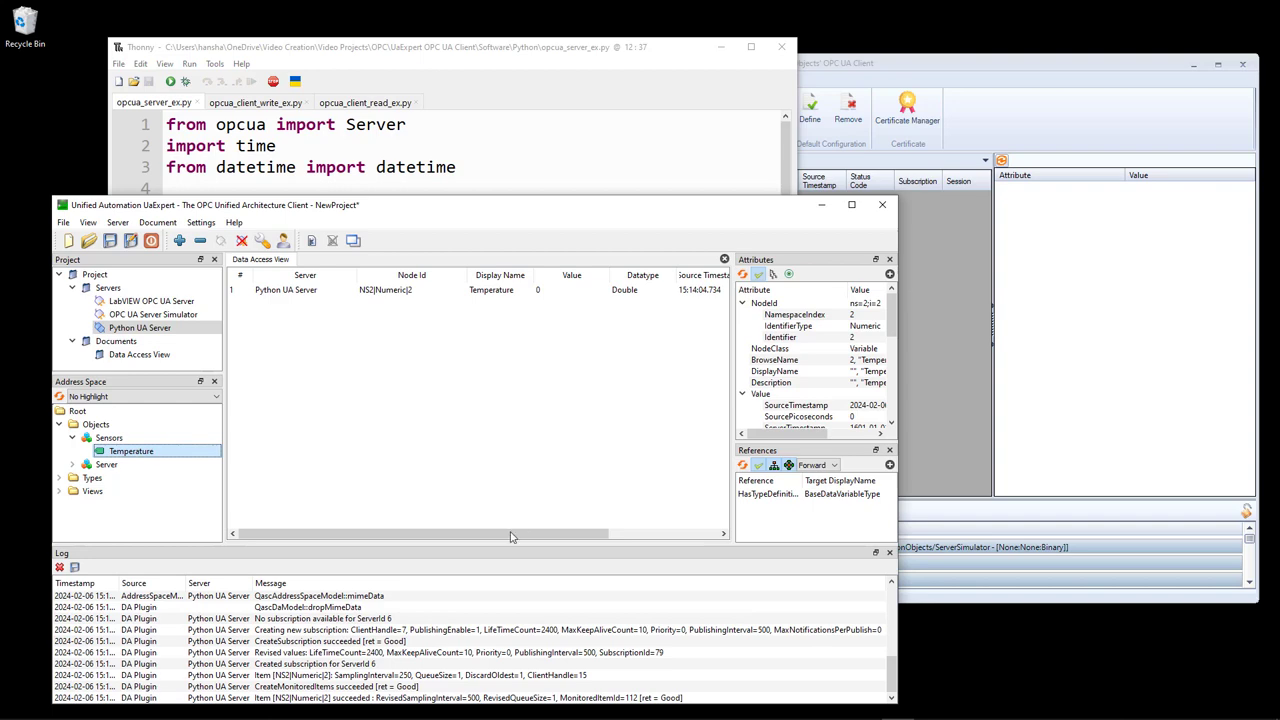
Step: Switch to Thonny and examine the initial value given to Temperature in the add_variable line
{"action": "left_click", "coordinate": [513, 163]}
{"action": "double_click", "coordinate": [690, 381]}
{"action": "left_click_drag", "start_coordinate": [690, 381], "coordinate": [676, 382]}
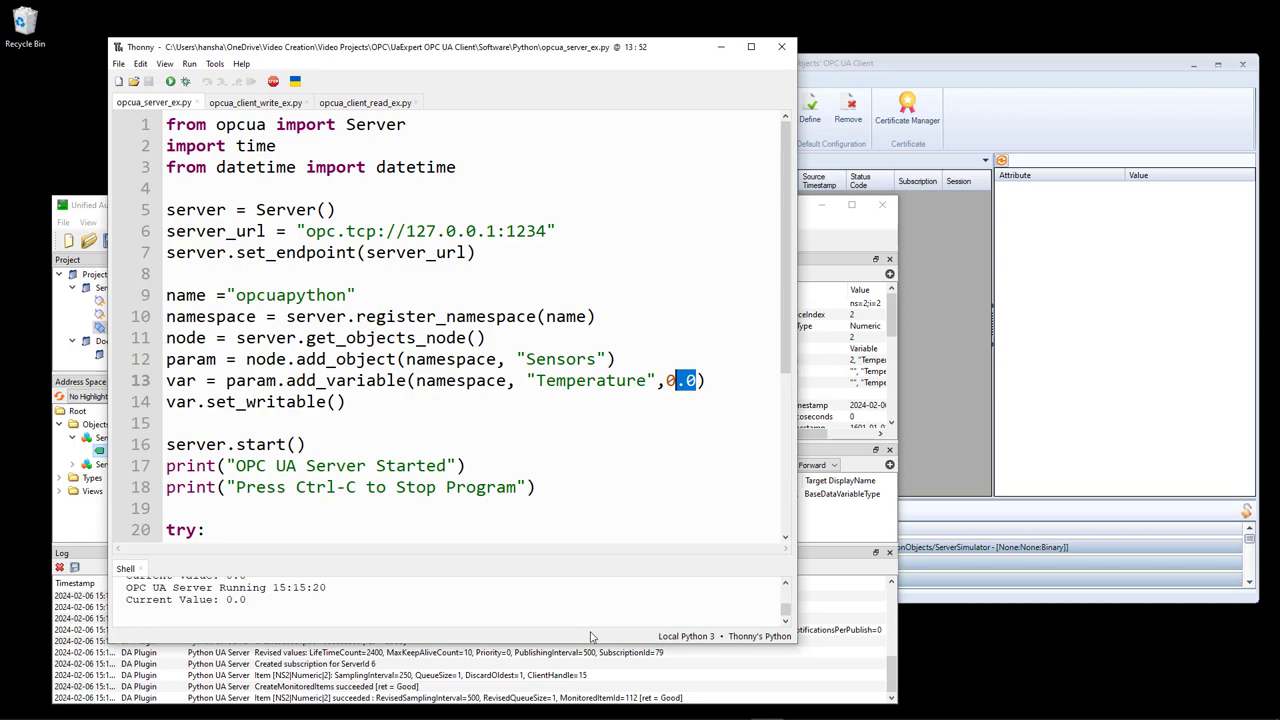
Step: Switch to UaExpert, write 23 to the Python server's Temperature, and check the server output in Thonny's shell
{"action": "left_click", "coordinate": [823, 220]}
{"action": "left_click", "coordinate": [558, 292]}
{"action": "left_click", "coordinate": [558, 292]}
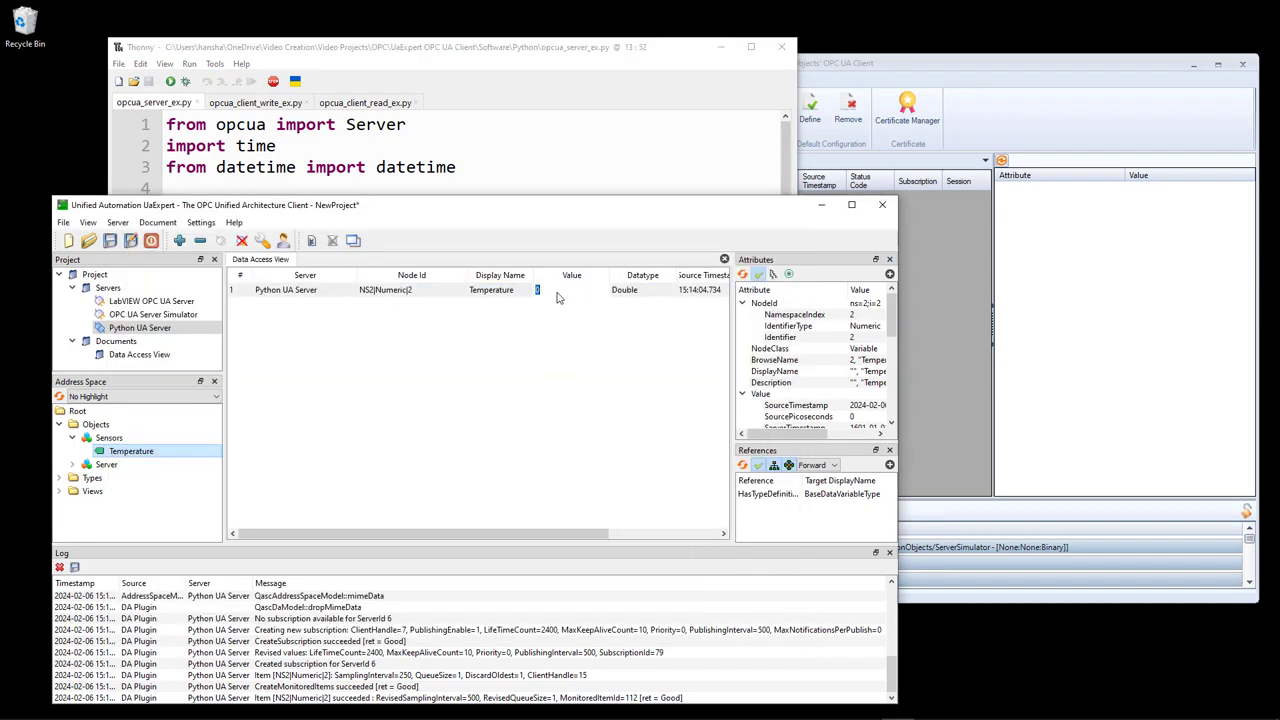
{"action": "type", "text": "23"}
{"action": "key", "text": "Return"}
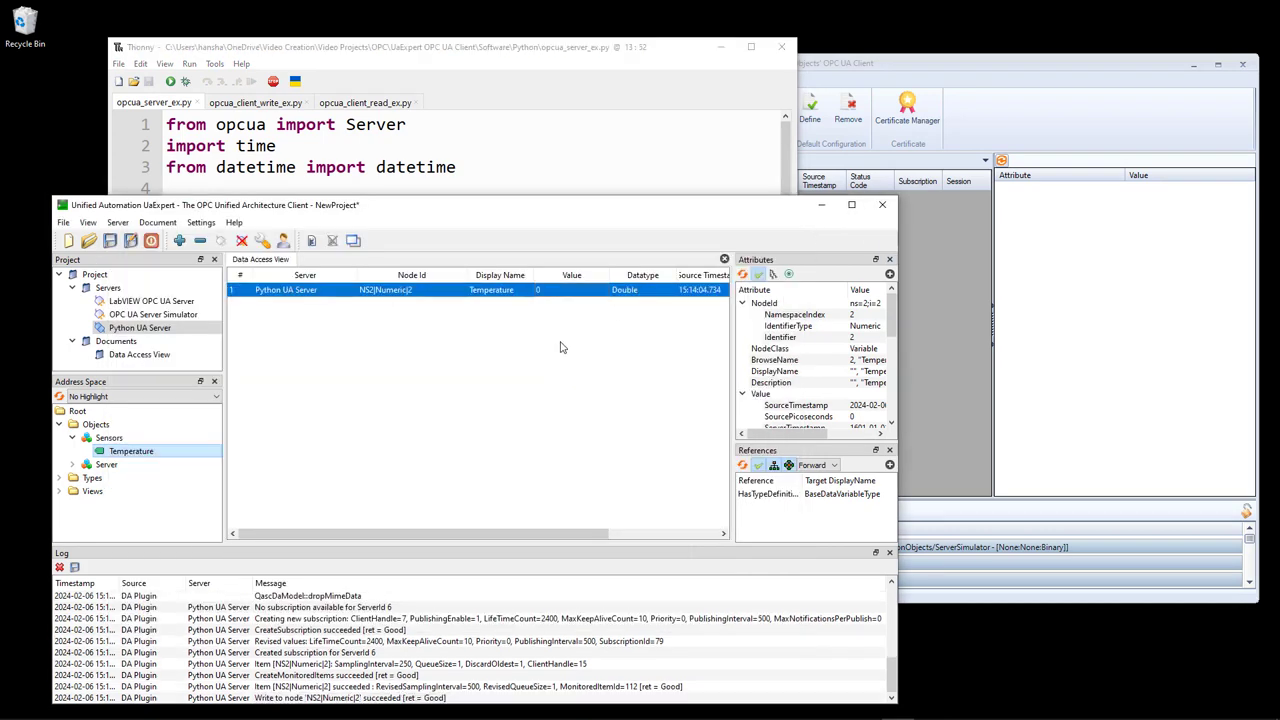
{"action": "left_click", "coordinate": [522, 101]}
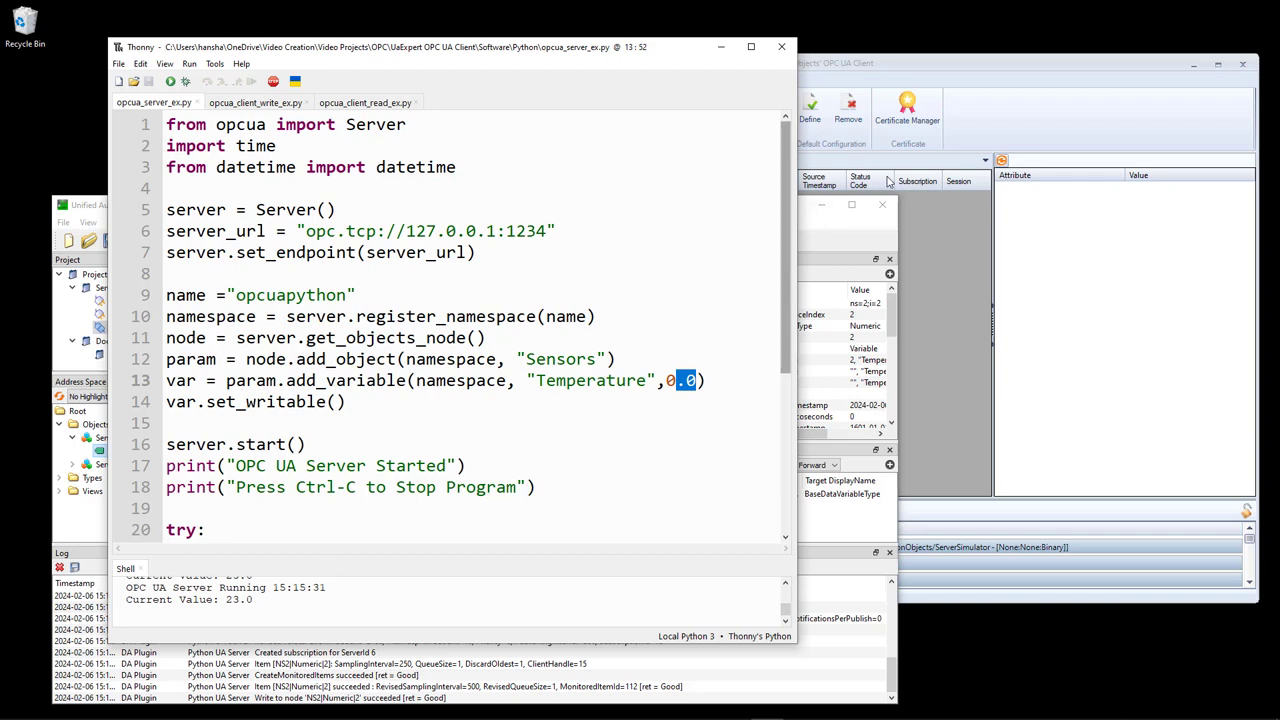
Step: Switch to Integration Objects' OPC UA Client and connect a session to endpoint opc.tcp://127.0.0.1:1234 without security
{"action": "left_click", "coordinate": [1040, 78]}
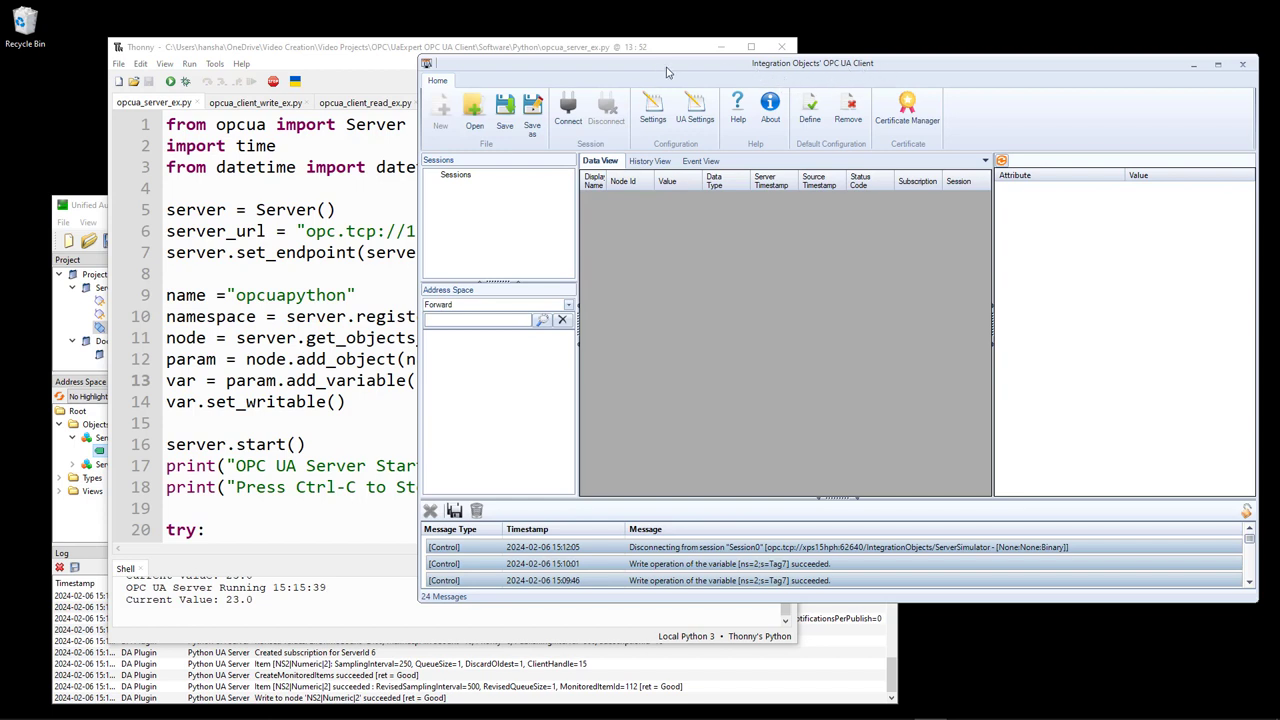
{"action": "left_click", "coordinate": [568, 117]}
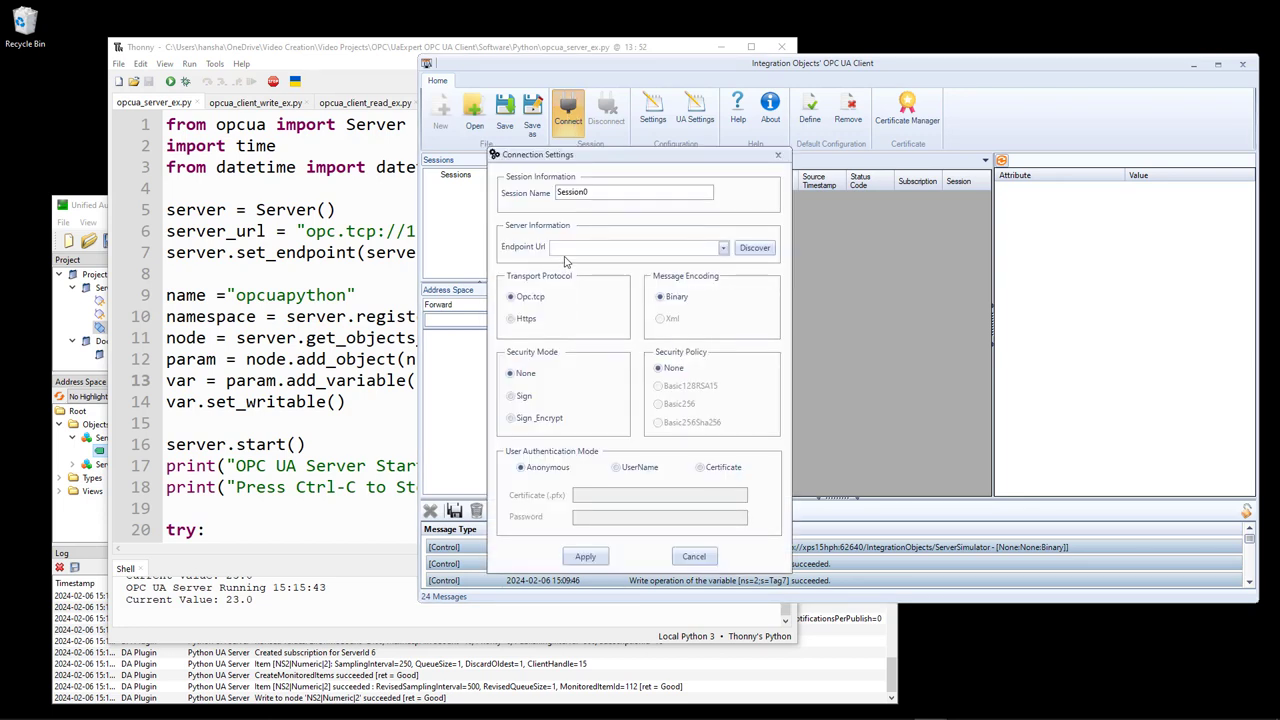
{"action": "left_click", "coordinate": [570, 251]}
{"action": "type", "text": "opc.tcp://127.0.0.1:1234"}
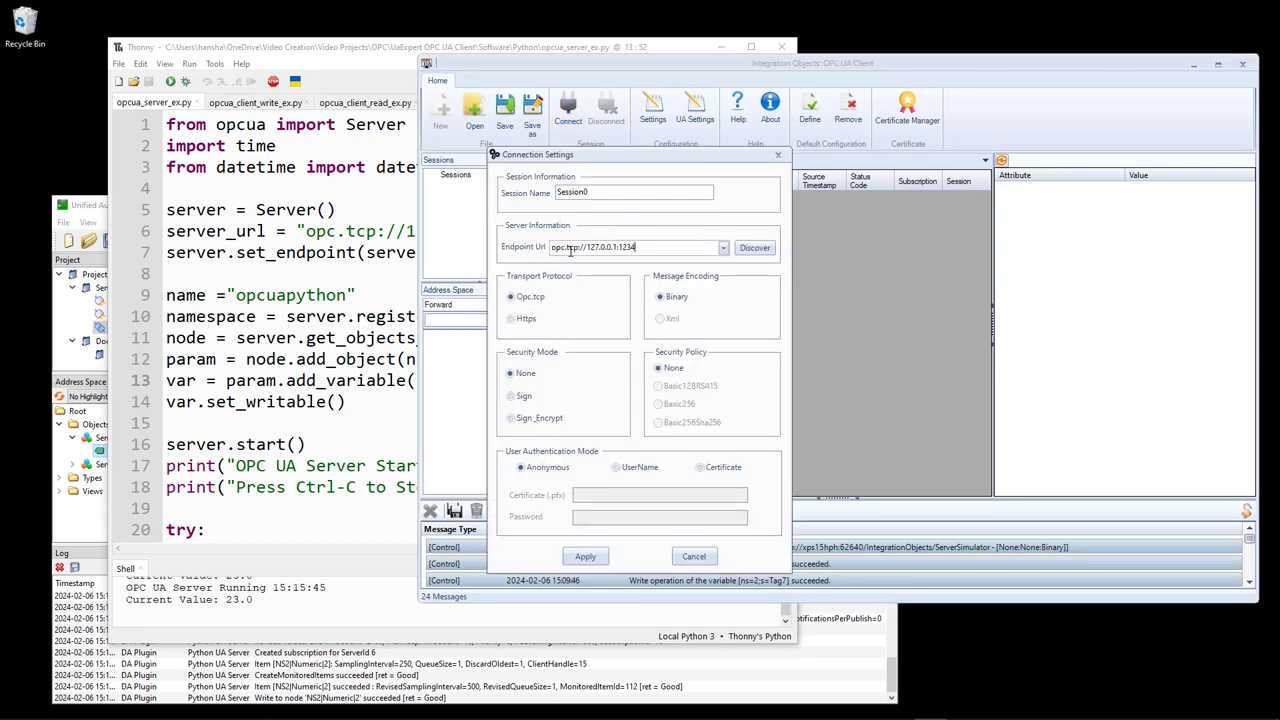
{"action": "left_click", "coordinate": [590, 558]}
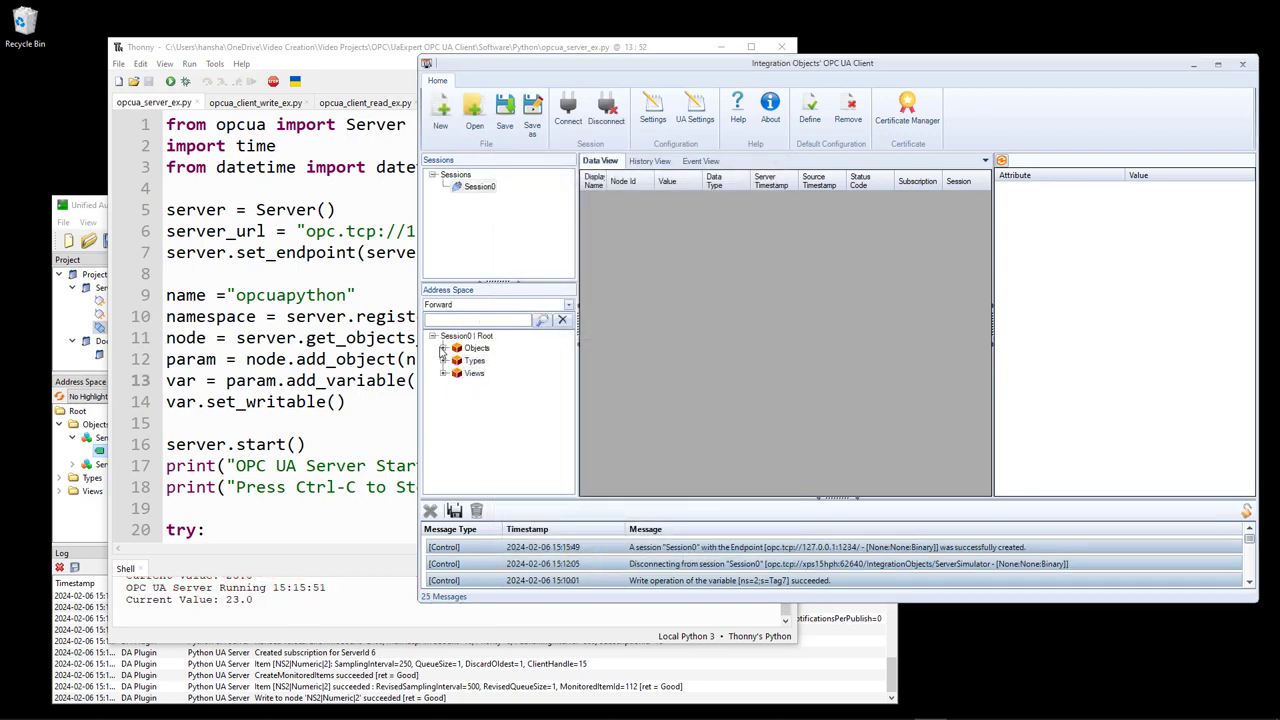
Step: Expand Objects and Sensors in the session's address space and monitor Temperature with a new subscription
{"action": "left_click", "coordinate": [443, 347]}
{"action": "left_click", "coordinate": [454, 374]}
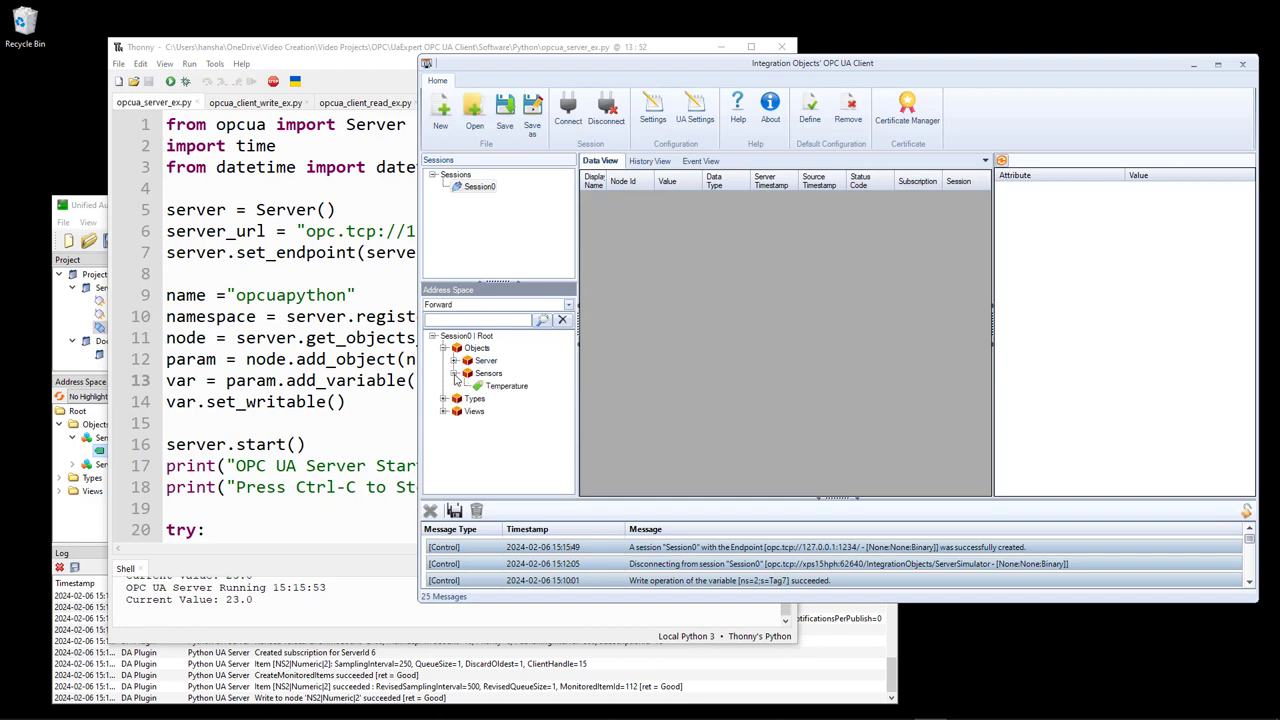
{"action": "right_click", "coordinate": [512, 390]}
{"action": "left_click", "coordinate": [576, 456]}
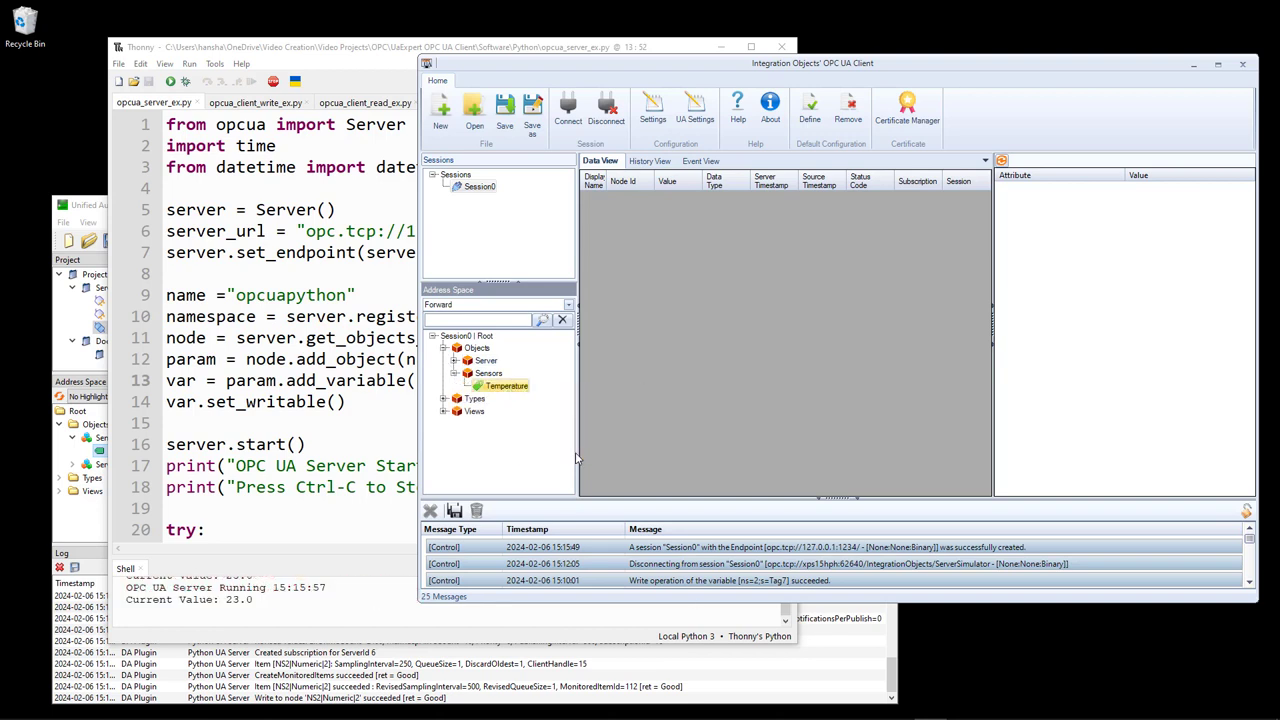
{"action": "left_click", "coordinate": [605, 478]}
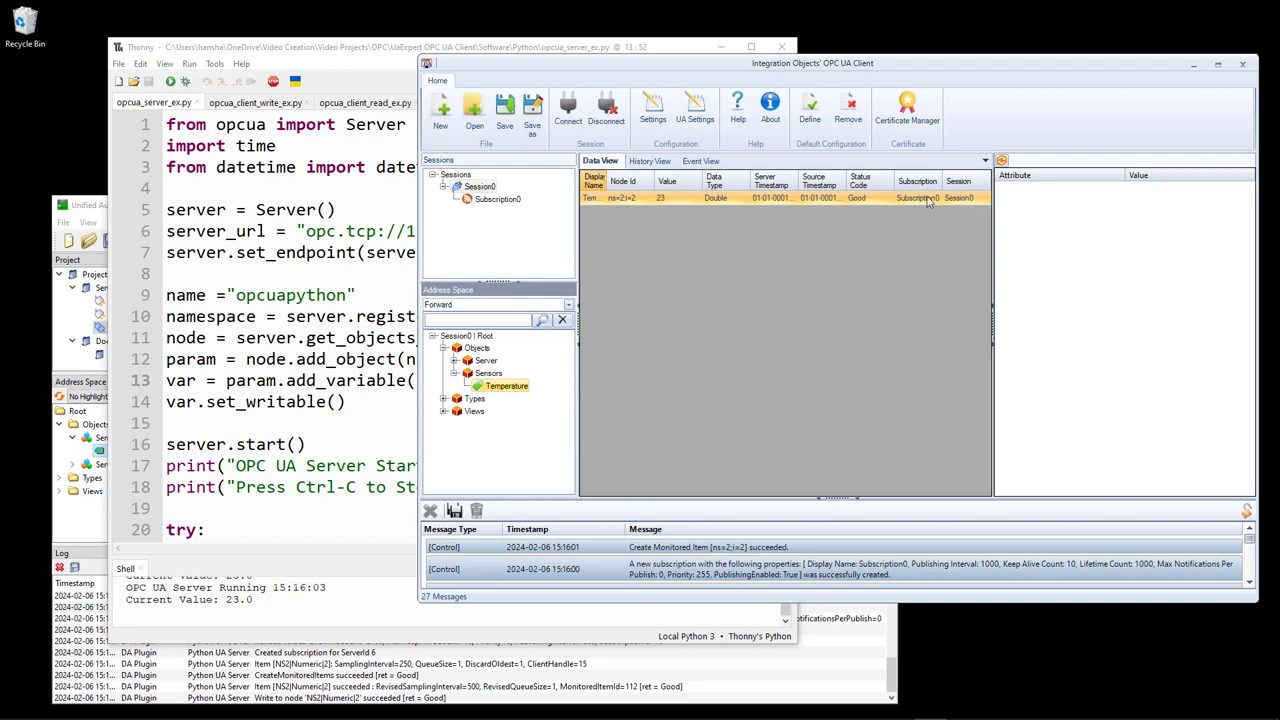
Step: Write the value 22 to the Temperature variable from the OPC UA Client
{"action": "right_click", "coordinate": [514, 387]}
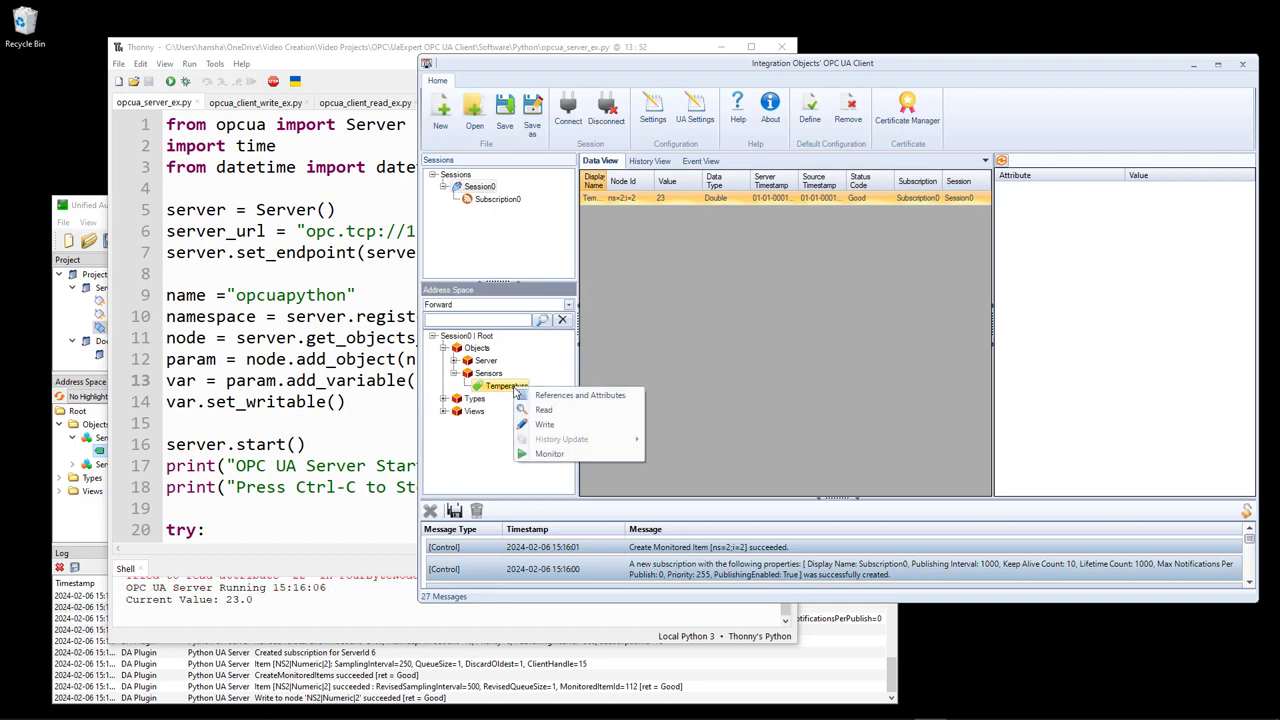
{"action": "left_click", "coordinate": [550, 424]}
{"action": "left_click_drag", "start_coordinate": [664, 357], "coordinate": [560, 350]}
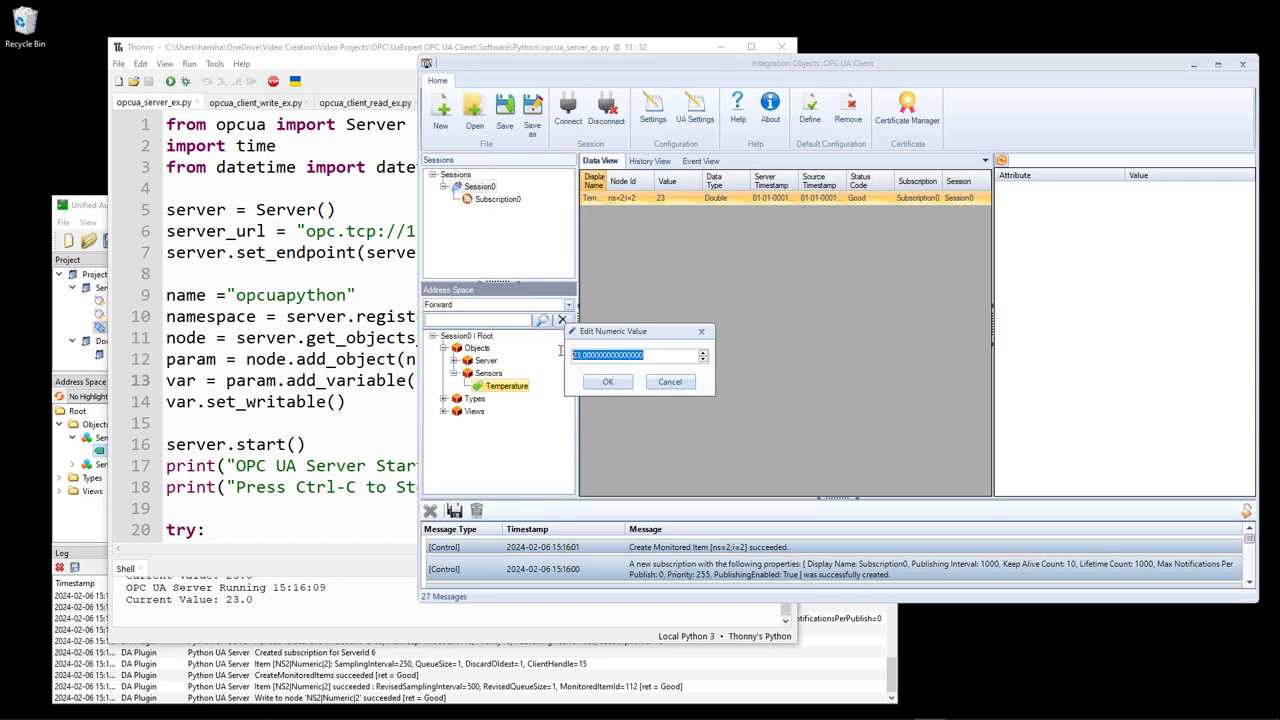
{"action": "type", "text": "25"}
{"action": "left_click", "coordinate": [607, 381]}
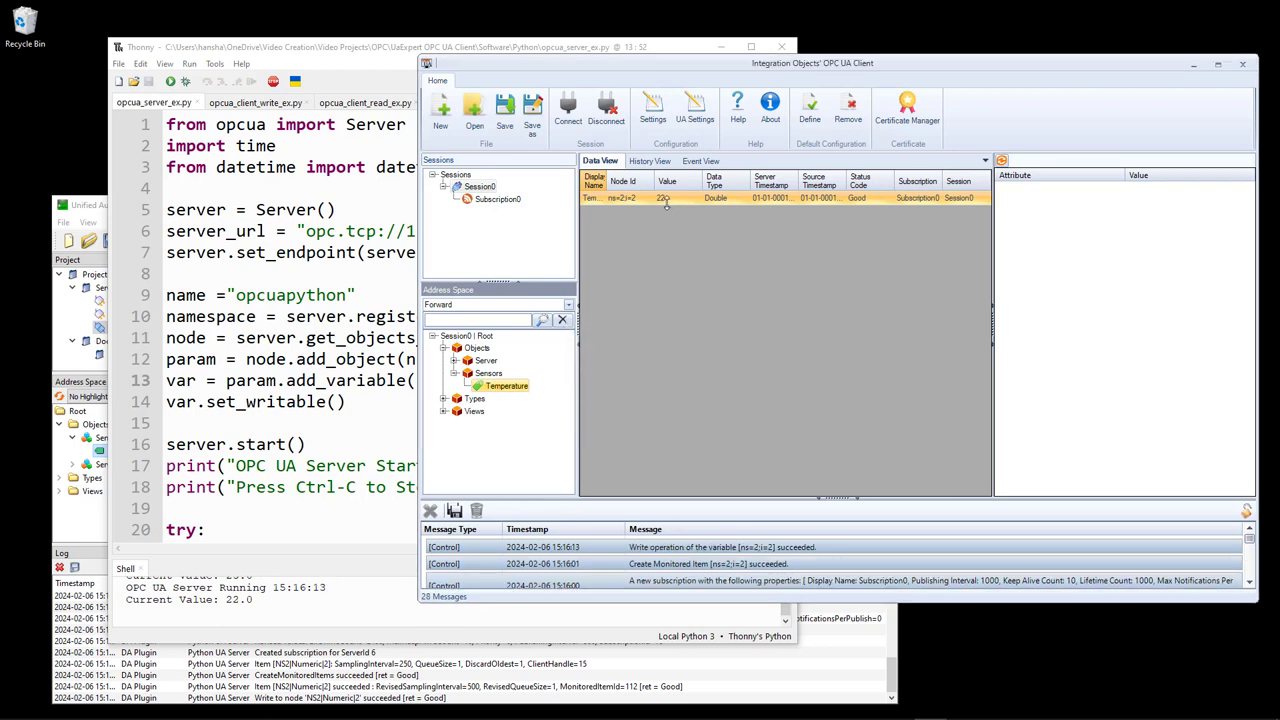
Step: Check the Temperature value in Thonny's shell output and in UaExpert's Data Access View
{"action": "left_click", "coordinate": [358, 386]}
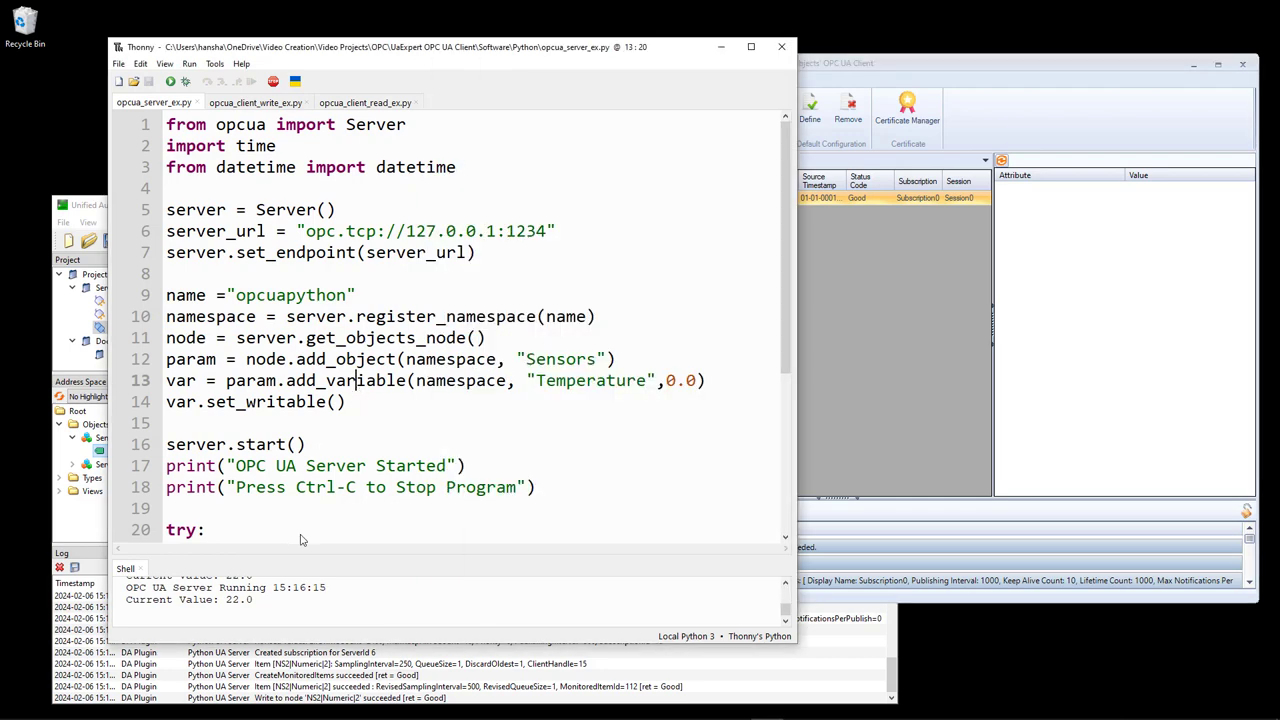
{"action": "left_click", "coordinate": [290, 675]}
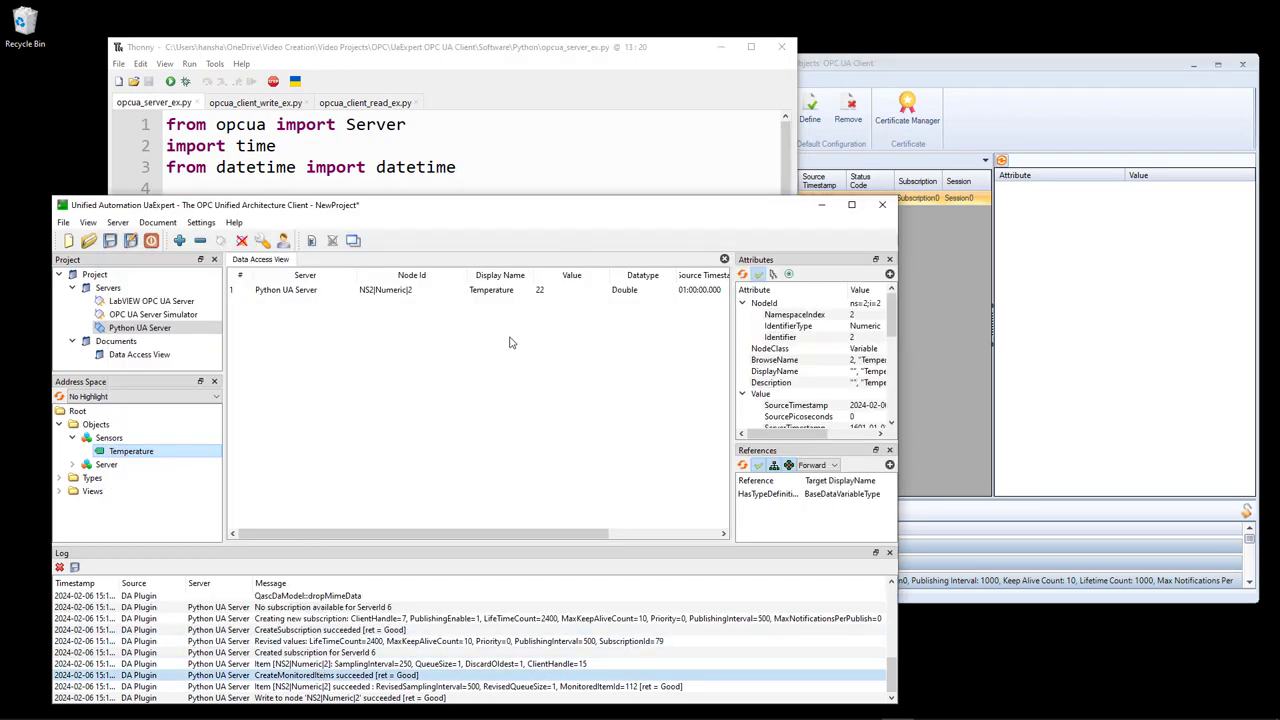
{"action": "left_click", "coordinate": [537, 290]}
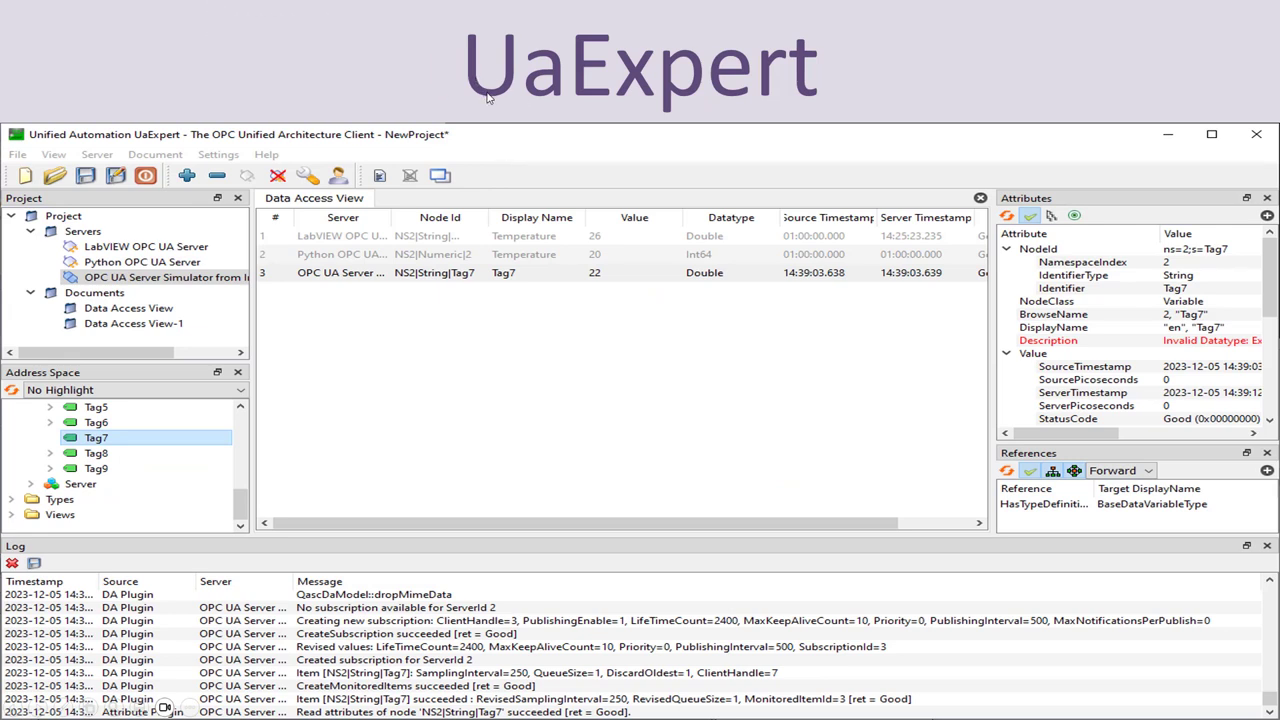
{"action": "left_click", "coordinate": [664, 88]}
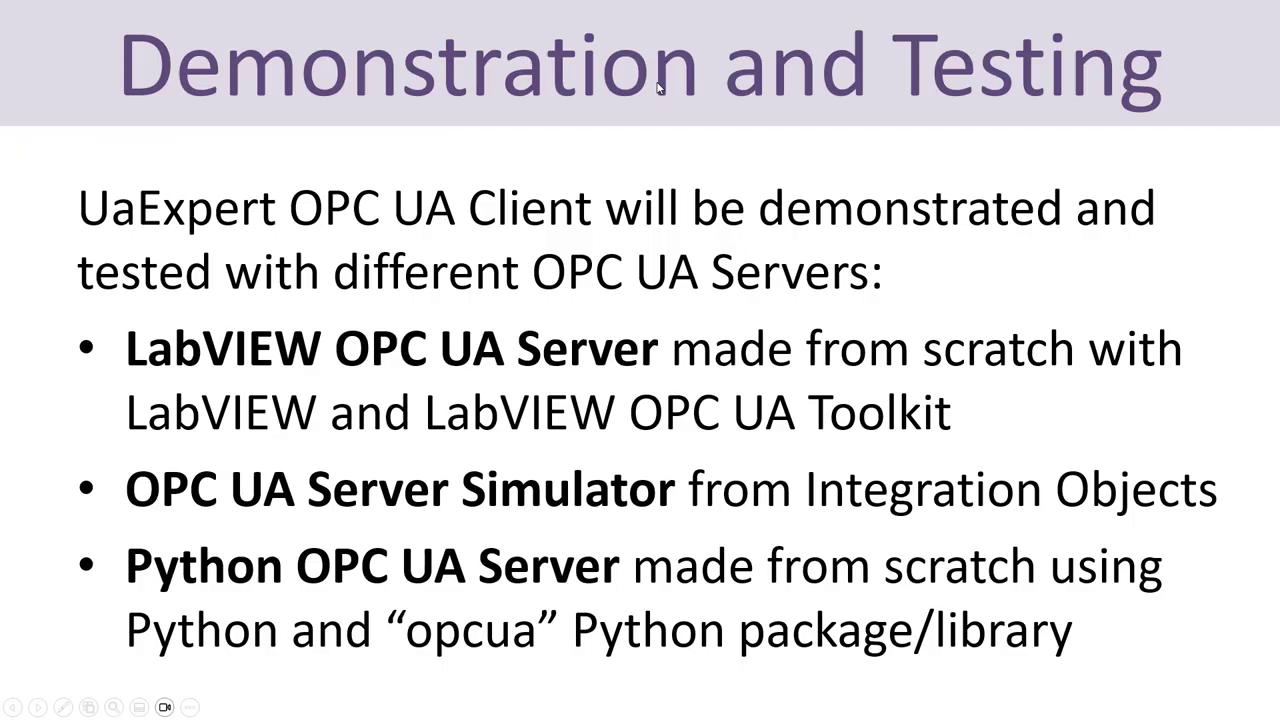